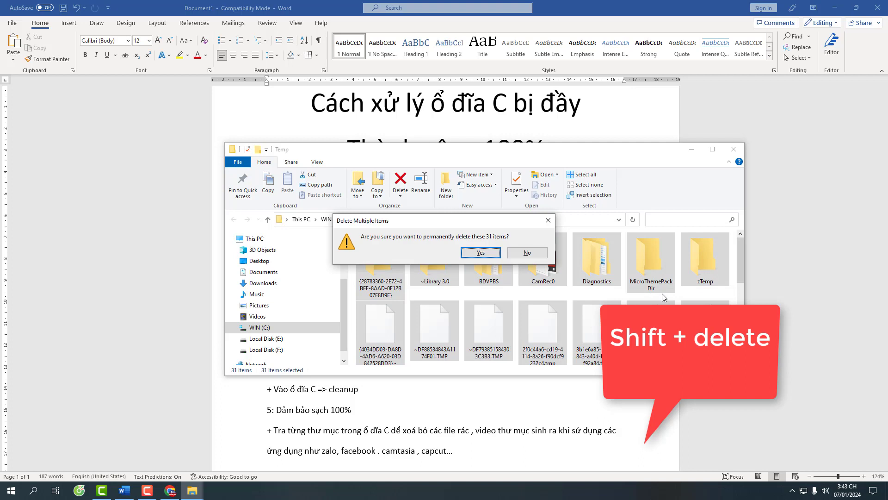
# - Cancel the permanent deletion, send all Temp folder items to the Recycle Bin instead, skipping those in use, and minimize the folder window
pyautogui.click(549, 221)
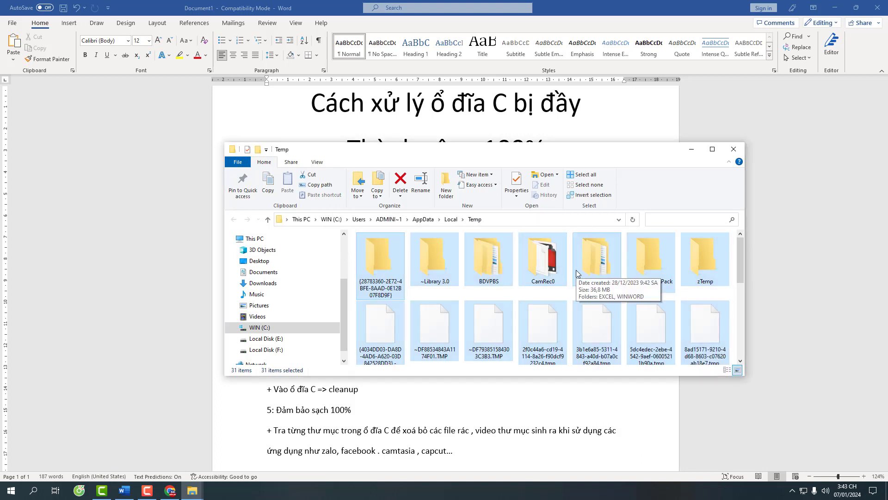
pyautogui.press('Delete')
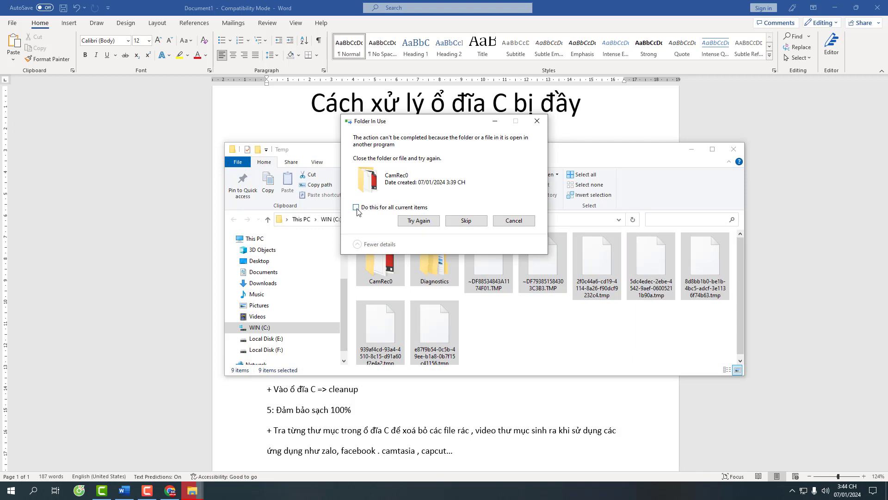
pyautogui.click(465, 220)
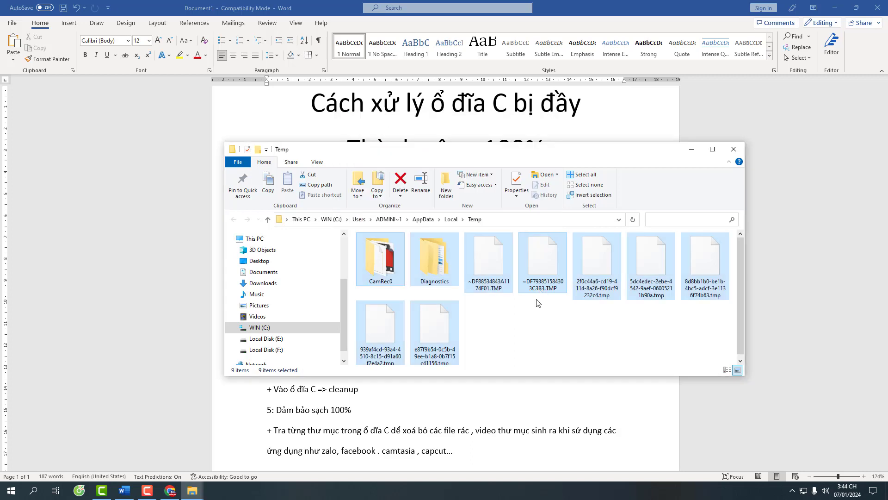
pyautogui.click(514, 325)
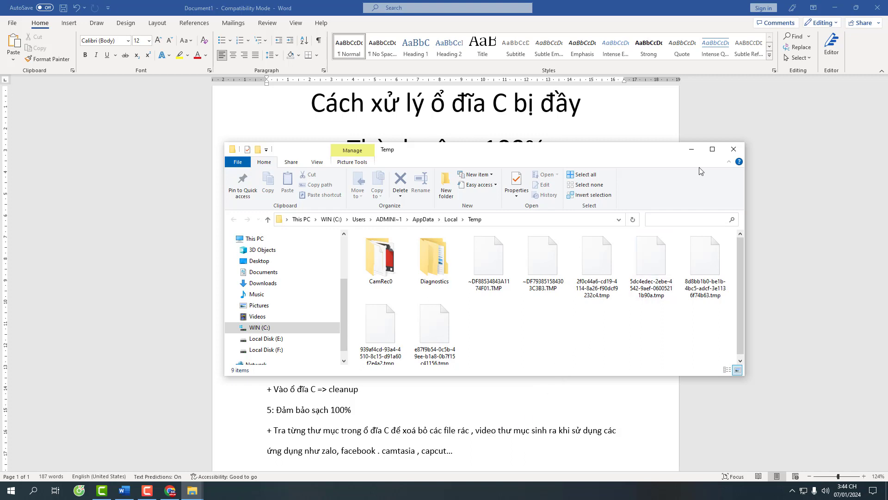
pyautogui.click(691, 149)
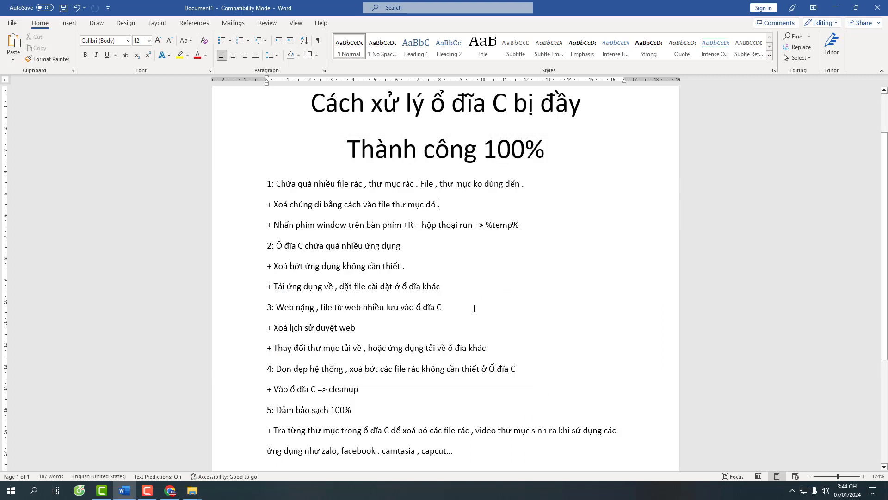
# - Add the line "+ xoá thư mục ở thùng rác" below the %temp% line in section 1 of the notes
pyautogui.moveTo(273, 206); pyautogui.dragTo(535, 230)
pyautogui.click(529, 230)
pyautogui.press('Return')
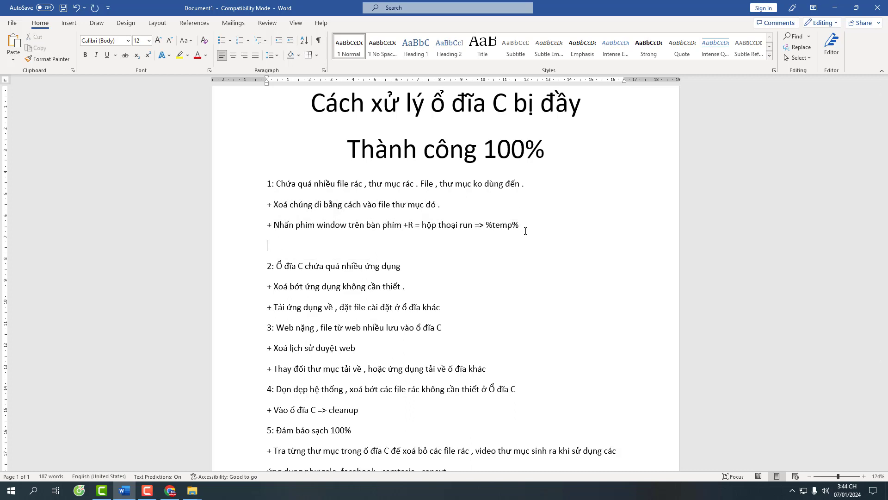
pyautogui.write('+ xoá thư mục ')
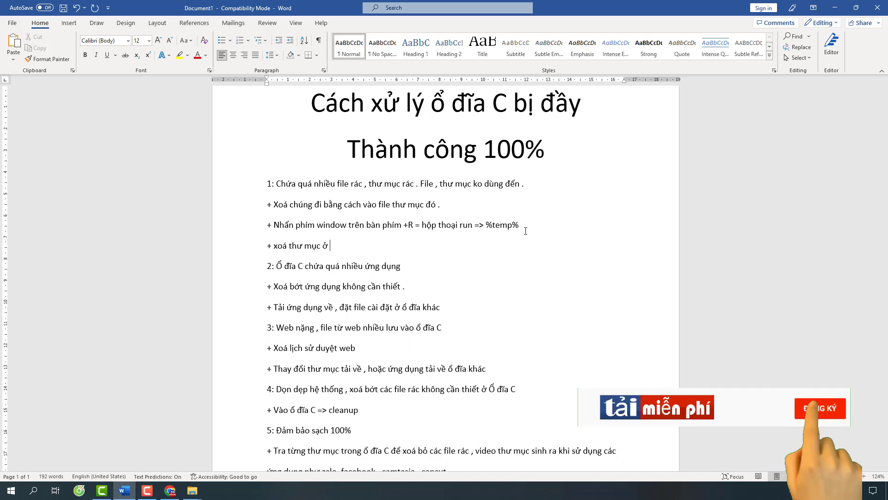
pyautogui.write('ở thùng rác')
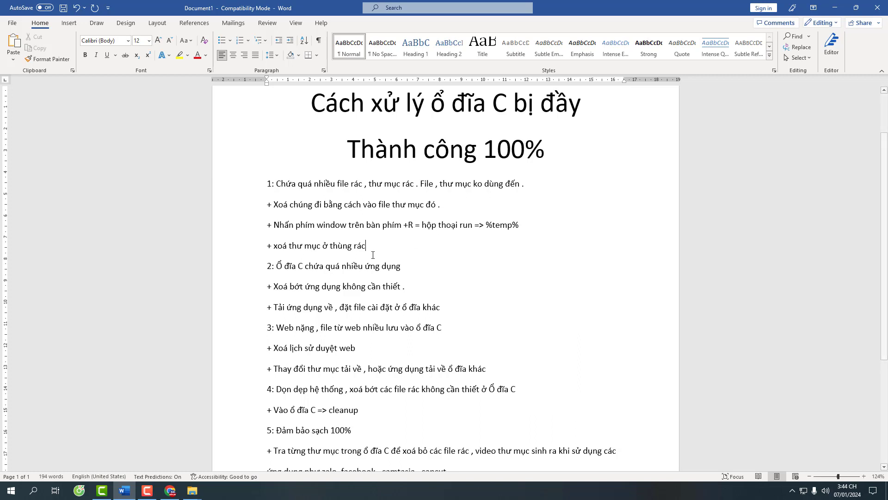
# - Permanently delete all items in the Recycle Bin from the desktop, close it and return to the notes in Word
pyautogui.click(835, 7)
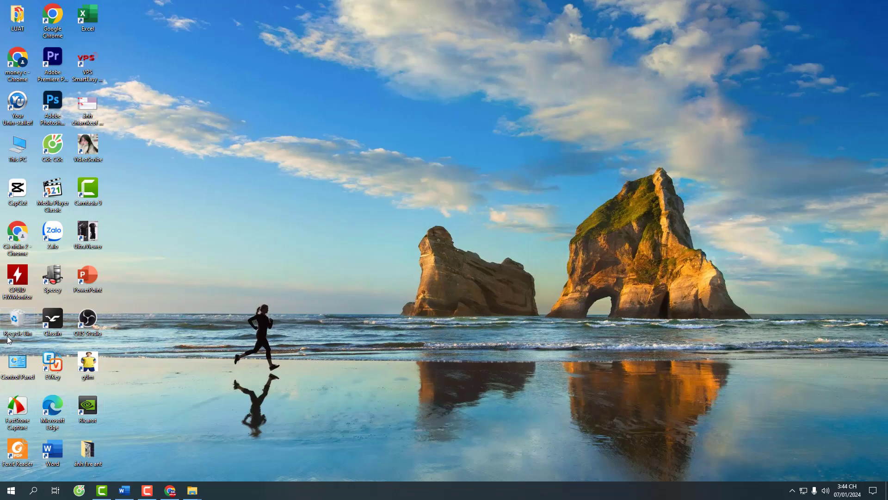
pyautogui.doubleClick(17, 325)
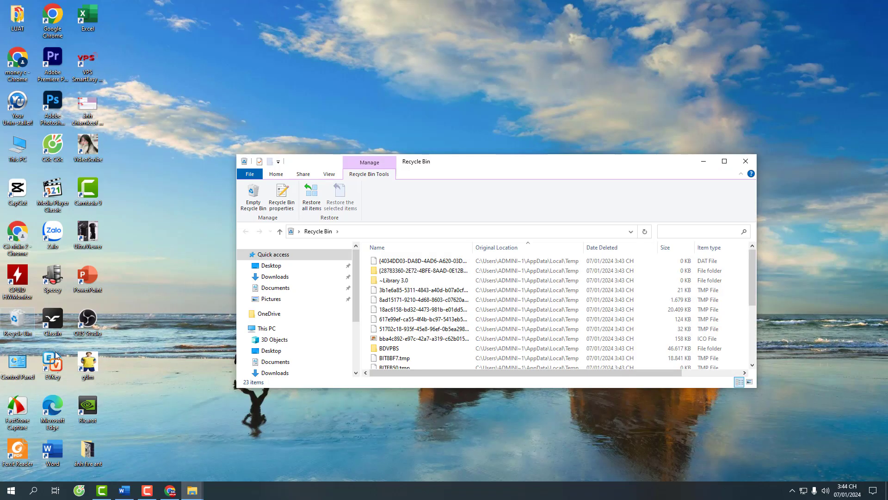
pyautogui.scroll(-4, 567, 283)
pyautogui.scroll(4, 567, 282)
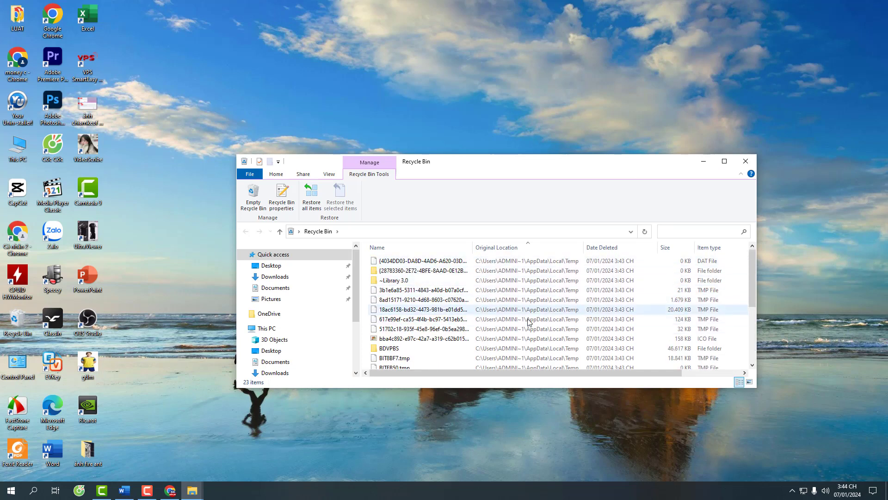
pyautogui.click(570, 301)
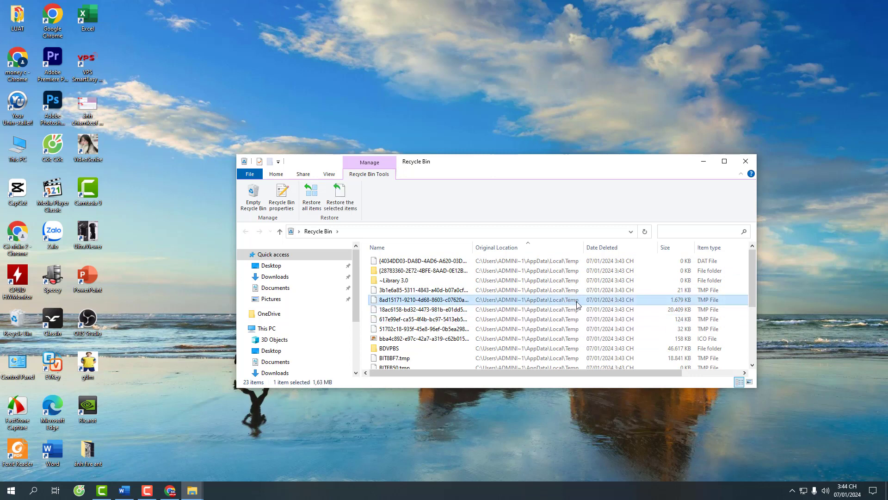
pyautogui.hotkey('ctrl', 'a')
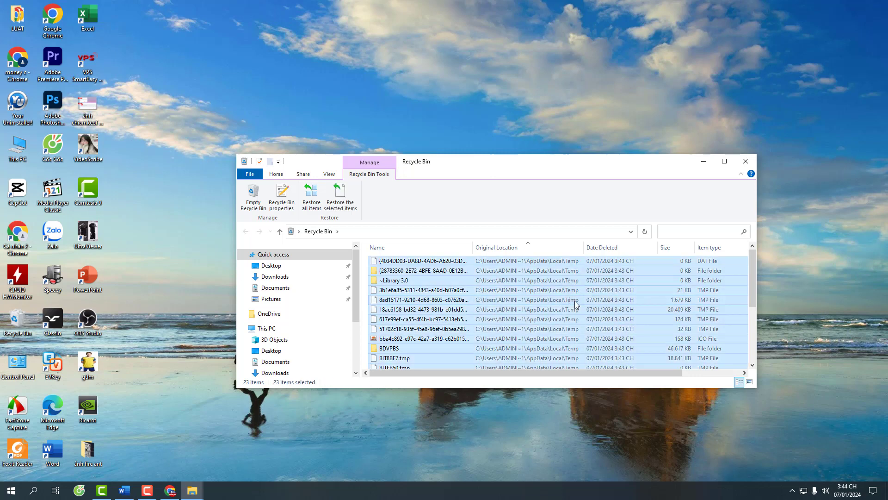
pyautogui.press('Delete')
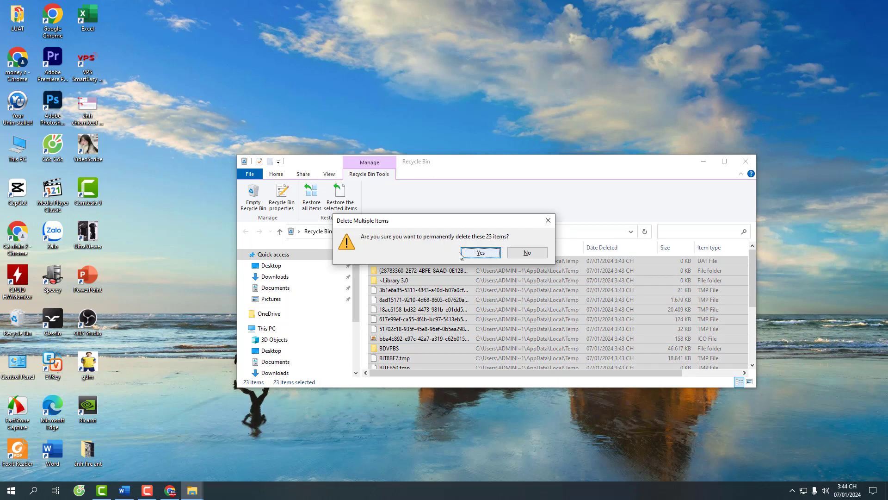
pyautogui.click(477, 254)
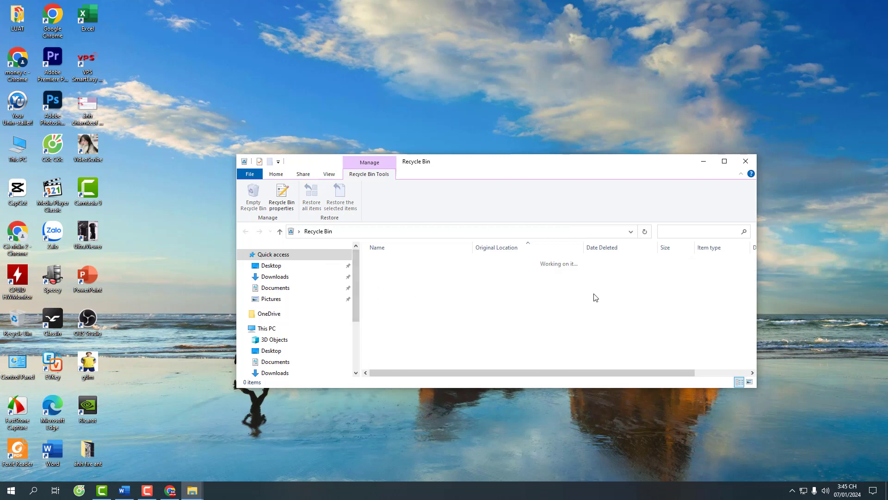
pyautogui.click(745, 161)
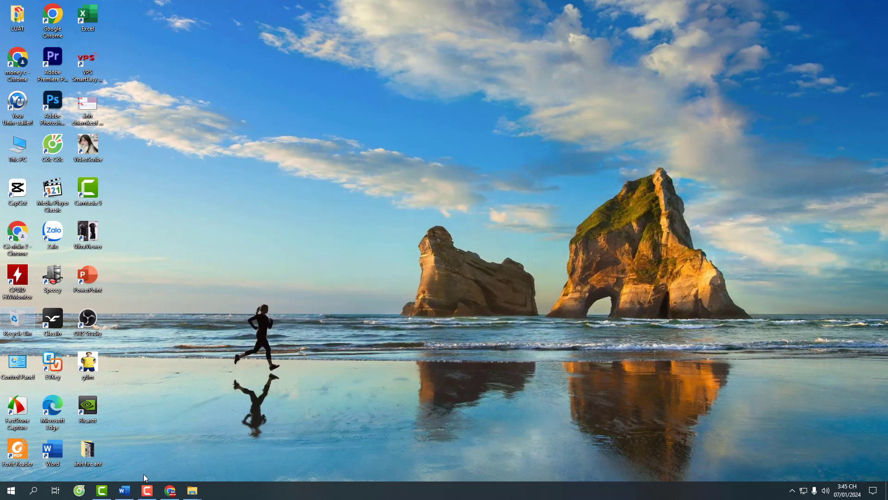
pyautogui.click(124, 489)
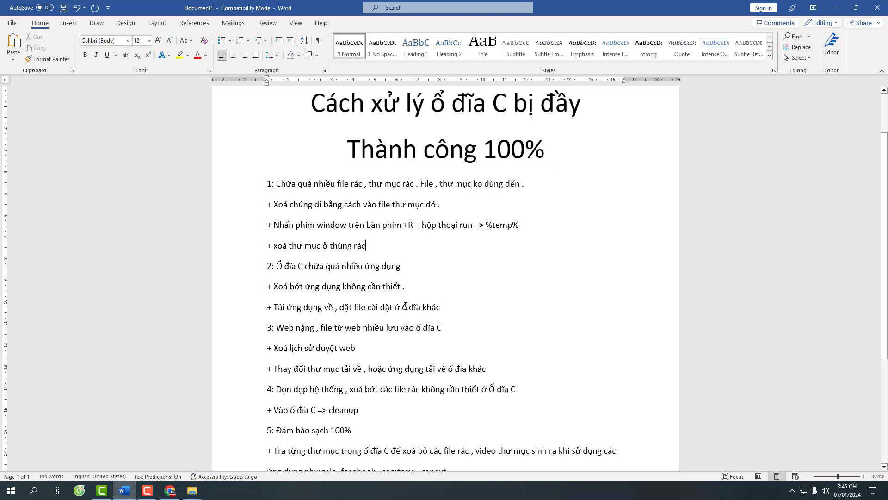
pyautogui.scroll(-1, 316, 241)
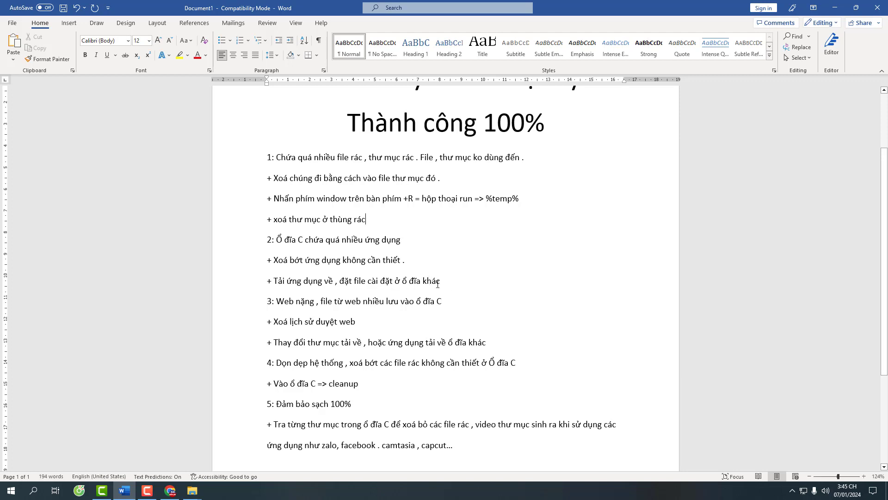
# - Switch to Chrome, search Google for "capcut pc" and download the installer from the "CapCut cho máy tính" result
pyautogui.click(169, 490)
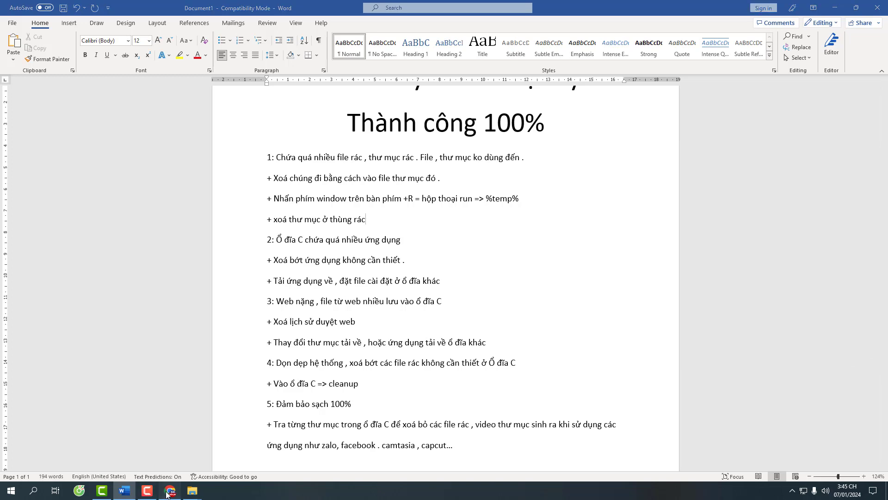
pyautogui.click(135, 9)
pyautogui.click(190, 30)
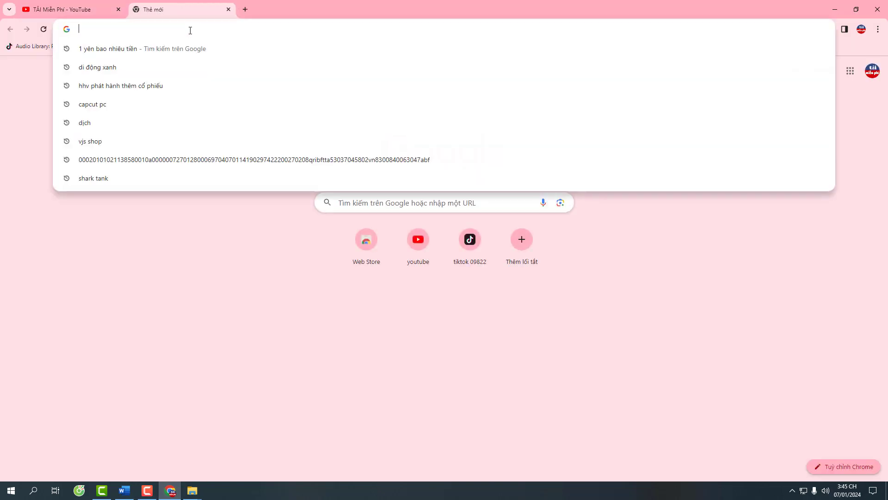
pyautogui.write('cap')
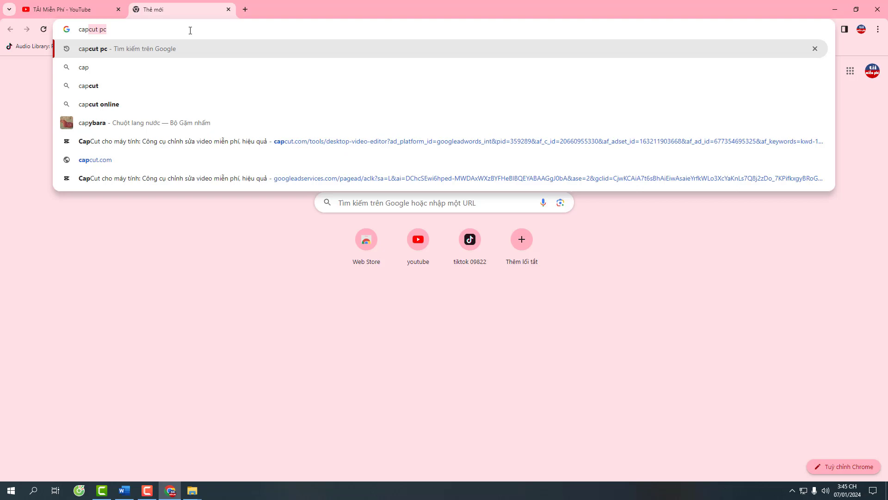
pyautogui.click(172, 52)
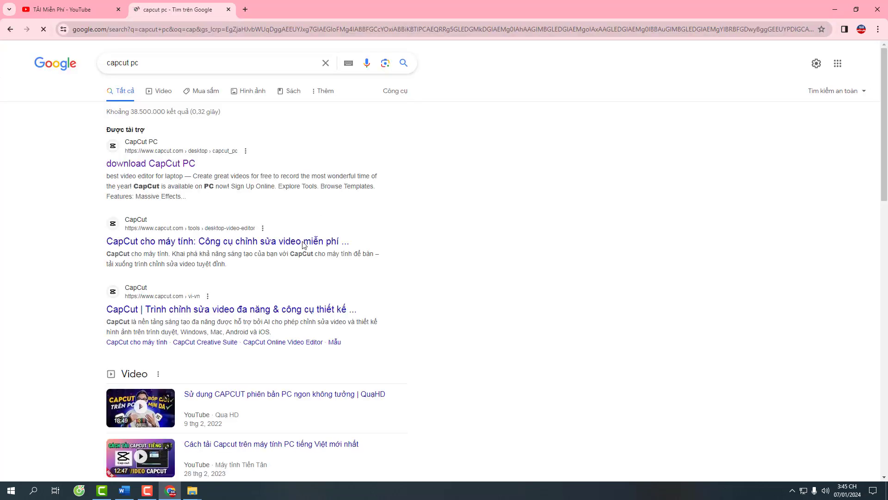
pyautogui.click(237, 246)
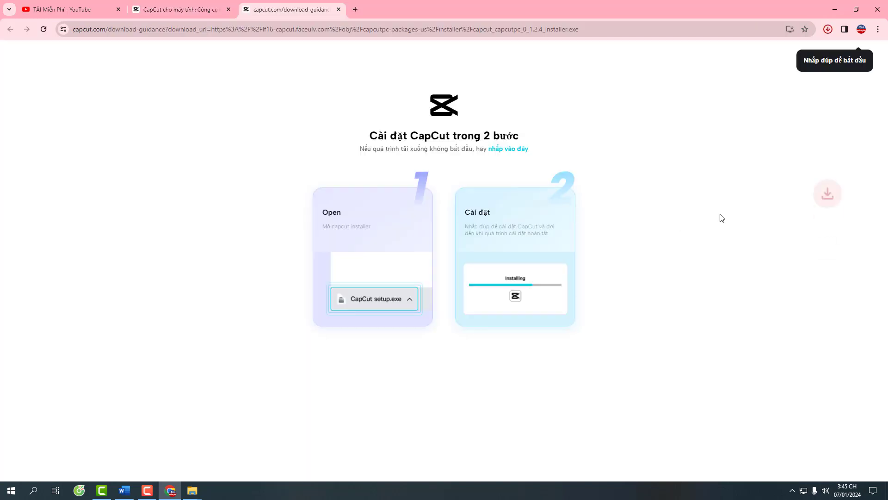
# - Show the downloaded CapCut installer in its folder from Chrome's recent downloads
pyautogui.click(828, 29)
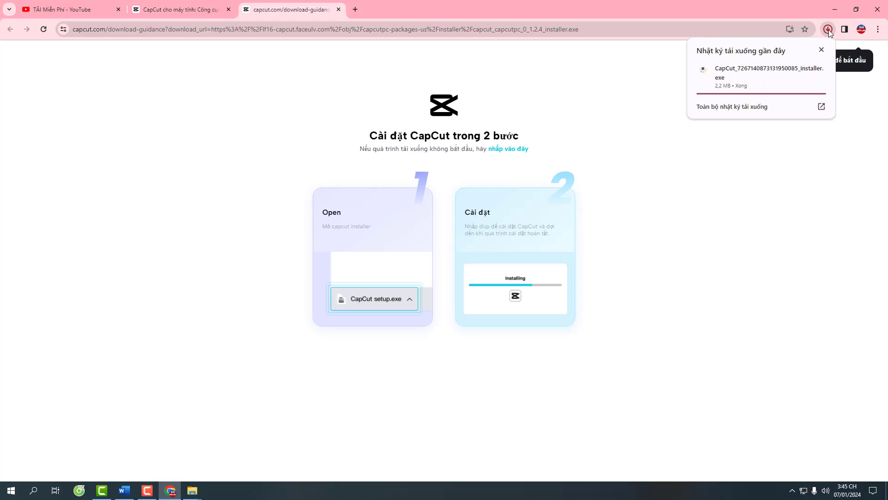
pyautogui.click(828, 30)
pyautogui.click(828, 30)
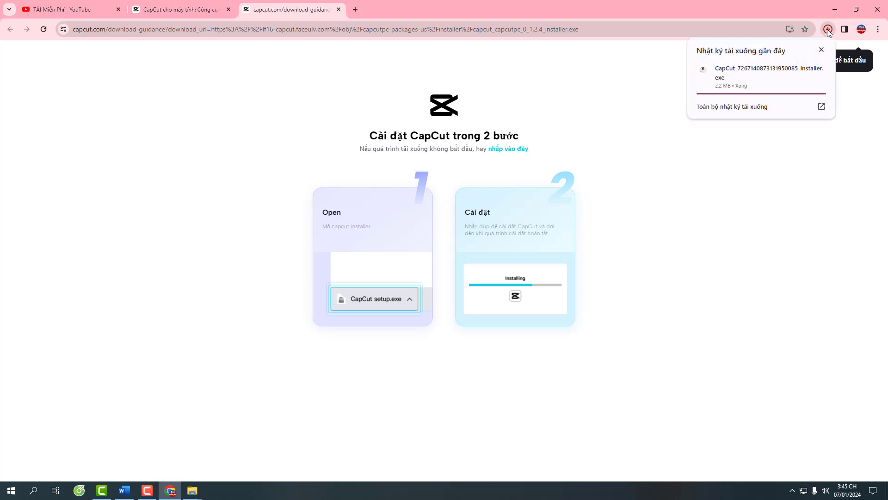
pyautogui.rightClick(750, 74)
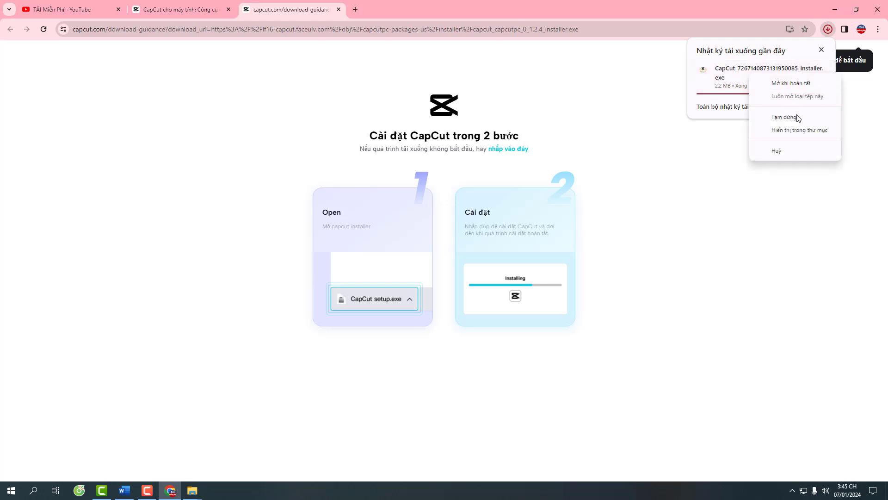
pyautogui.click(788, 132)
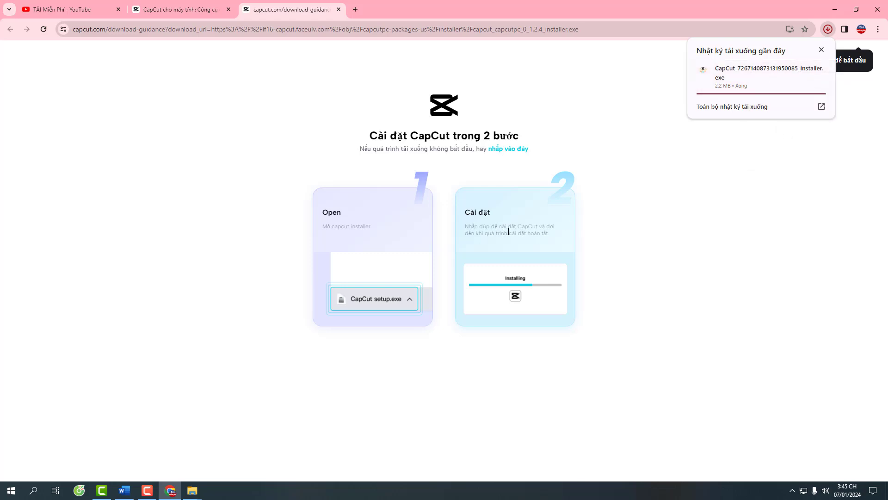
pyautogui.click(828, 29)
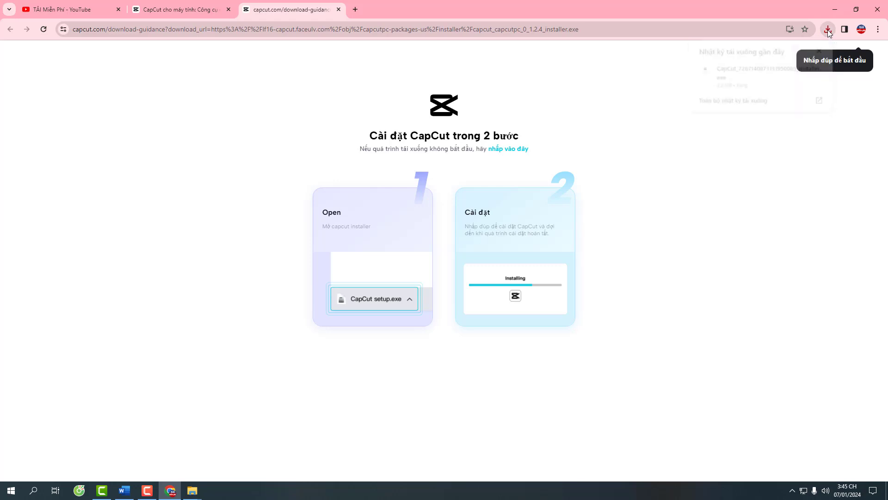
pyautogui.rightClick(753, 76)
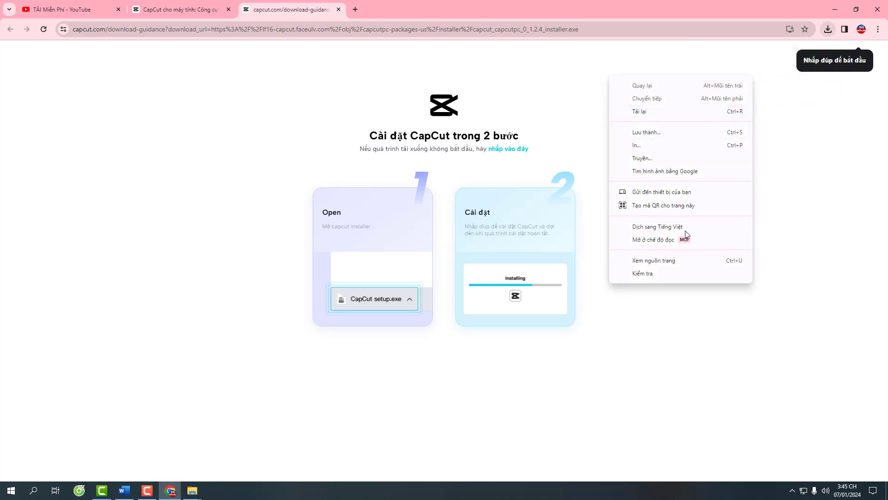
pyautogui.click(828, 29)
pyautogui.rightClick(758, 81)
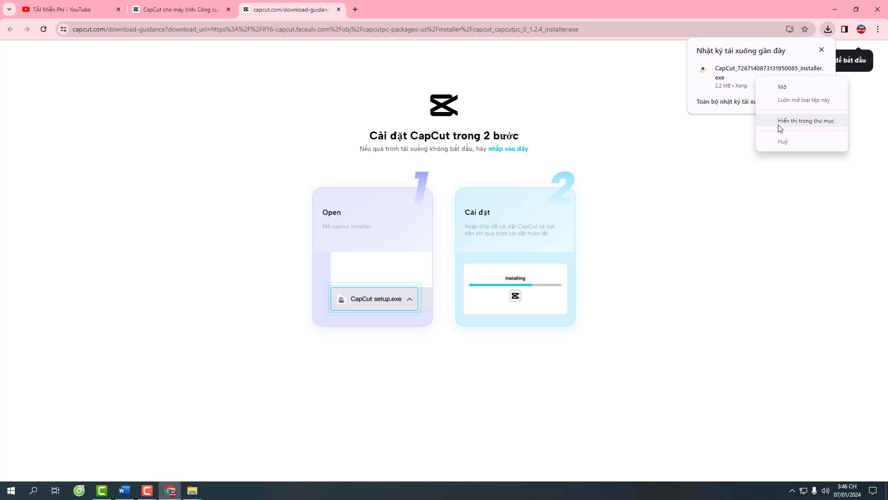
pyautogui.click(780, 121)
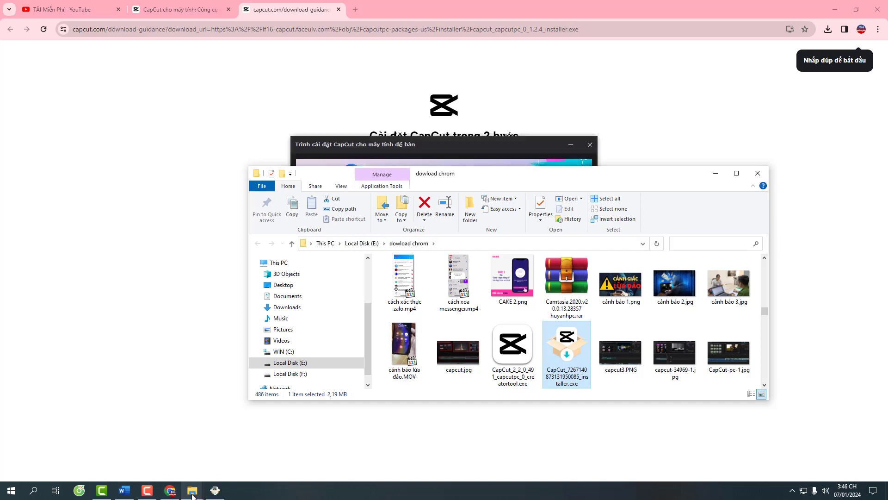
# - View the contents of drive WIN (C:) in the Camtasia Studio File Explorer window, and minimize that window
pyautogui.moveTo(192, 489)
pyautogui.click(95, 453)
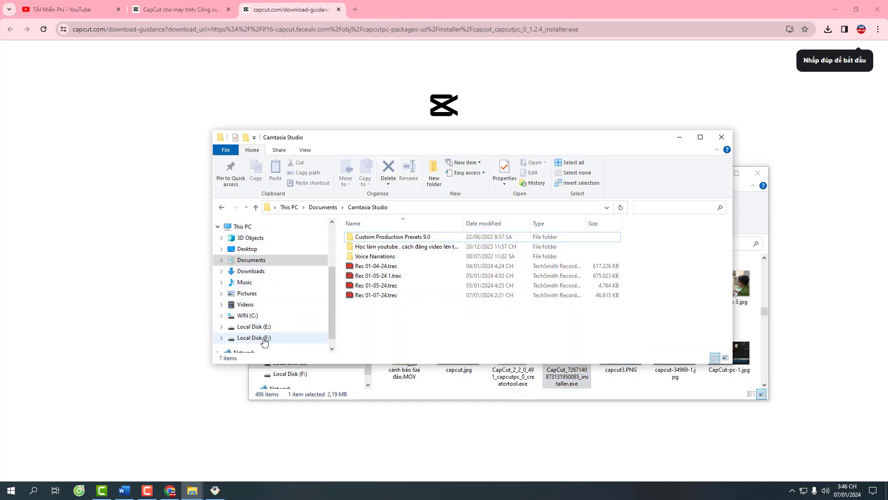
pyautogui.click(261, 318)
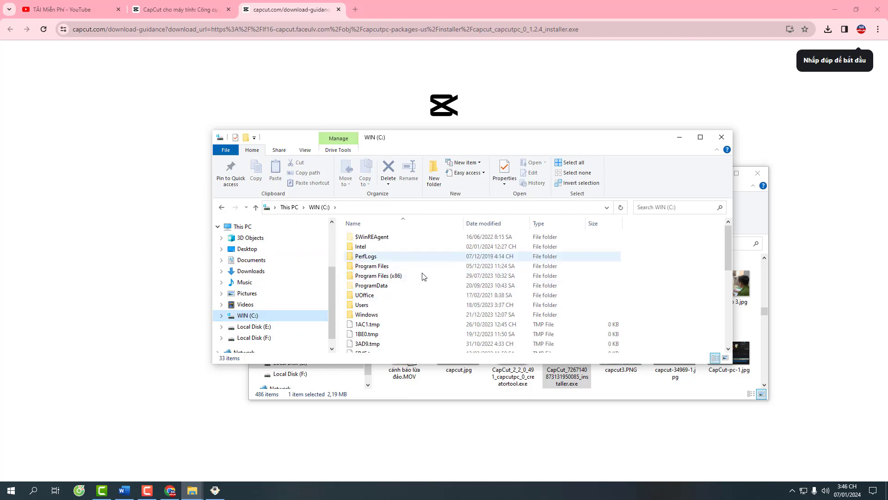
pyautogui.click(679, 137)
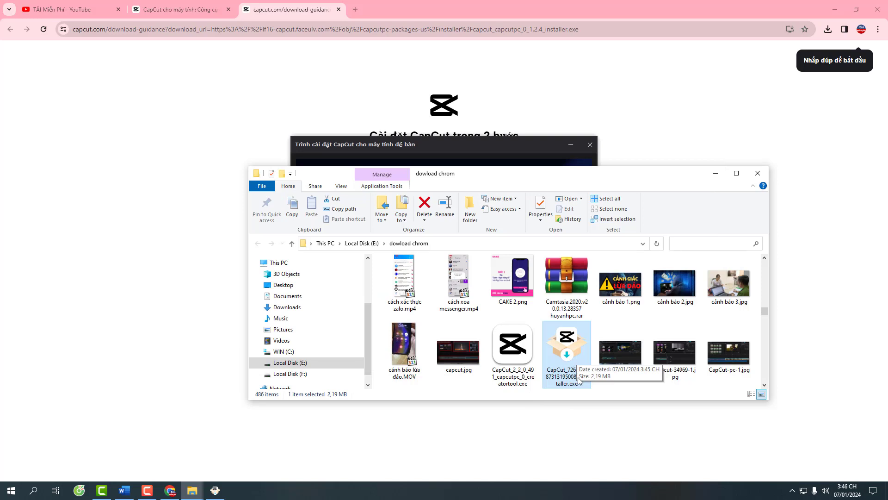
# - Try to permanently delete the downloaded CapCut installer from the dowload chrom folder, and dismiss the file-in-use dialog
pyautogui.hotkey('shift', 'Delete')
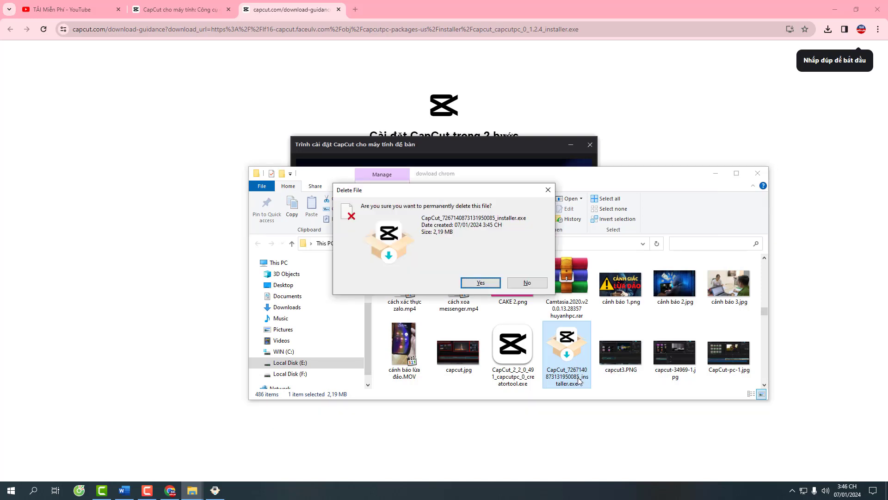
pyautogui.click(484, 283)
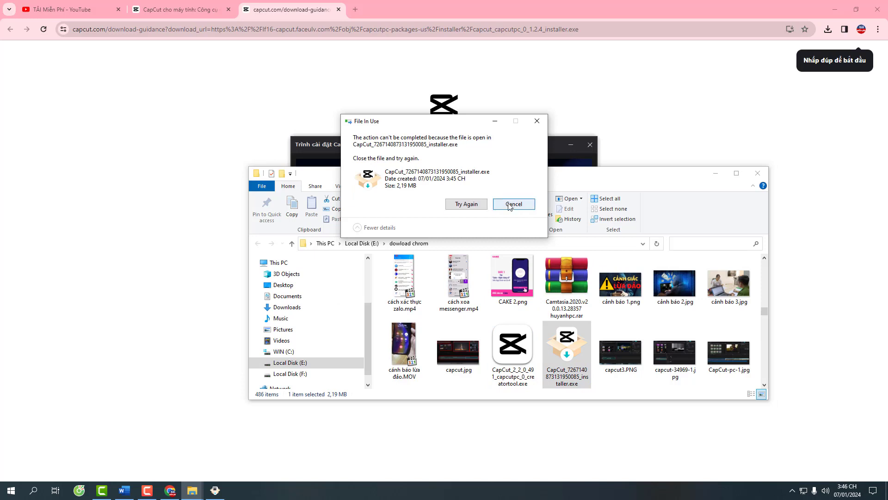
pyautogui.click(474, 207)
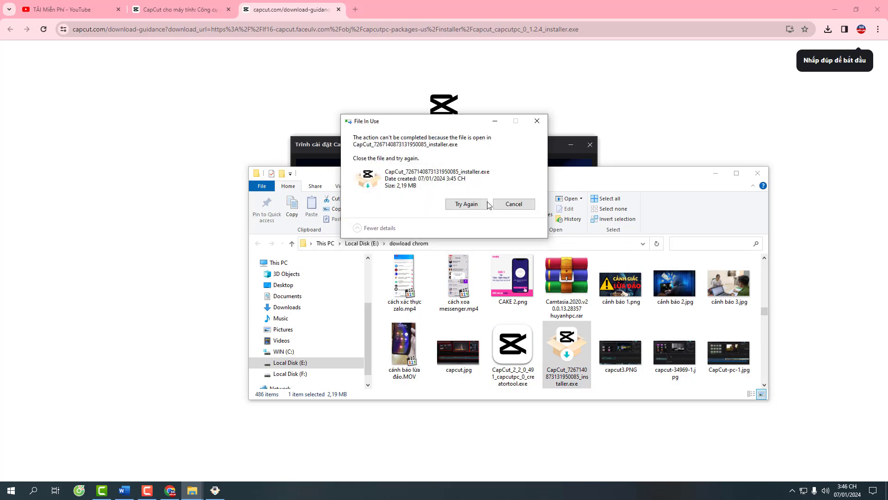
pyautogui.click(537, 121)
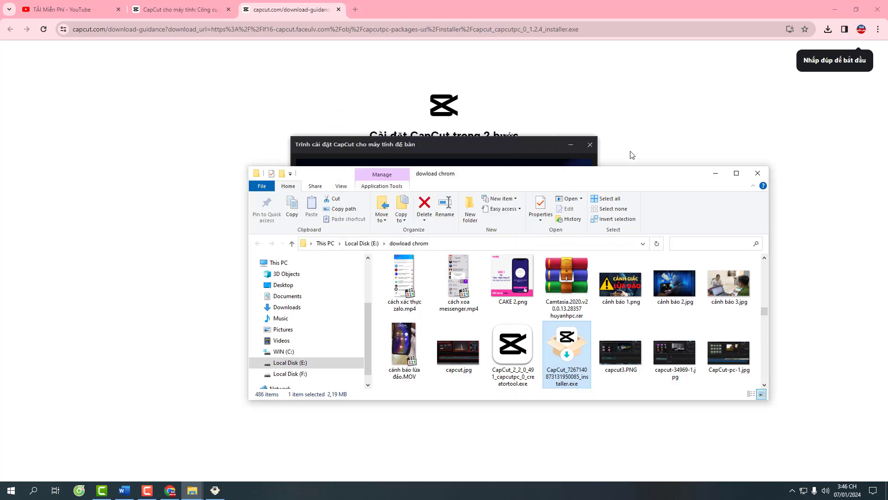
# - Close the CapCut setup window behind the folder and stop its running download
pyautogui.moveTo(670, 178); pyautogui.dragTo(643, 297)
pyautogui.click(590, 145)
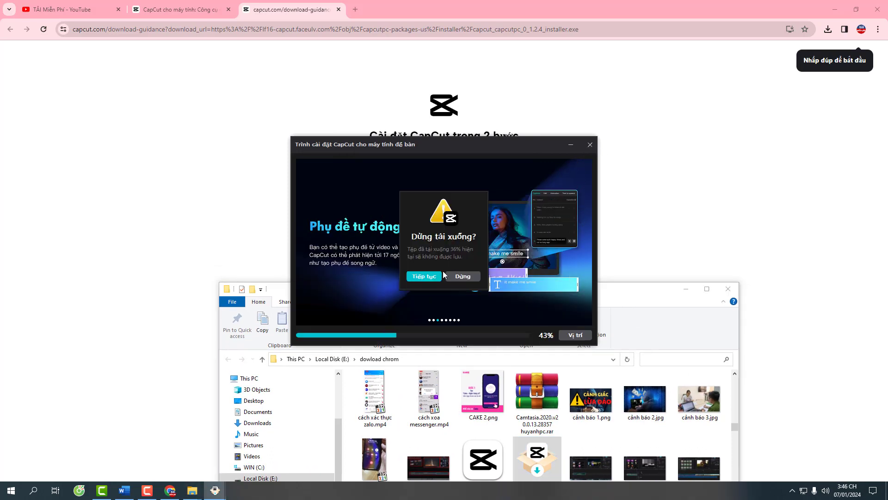
pyautogui.click(463, 276)
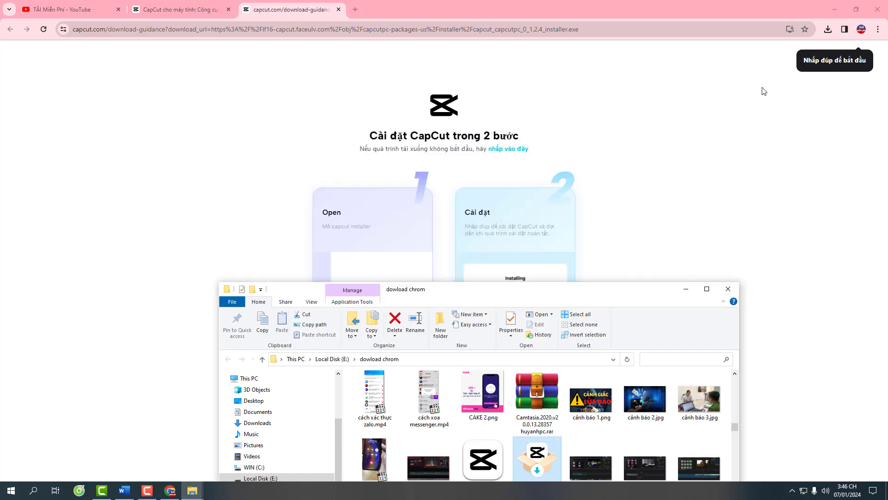
# - Delete the downloaded CapCut installer from the dowload chrom folder and return to the Chrome window
pyautogui.moveTo(596, 294); pyautogui.dragTo(632, 148)
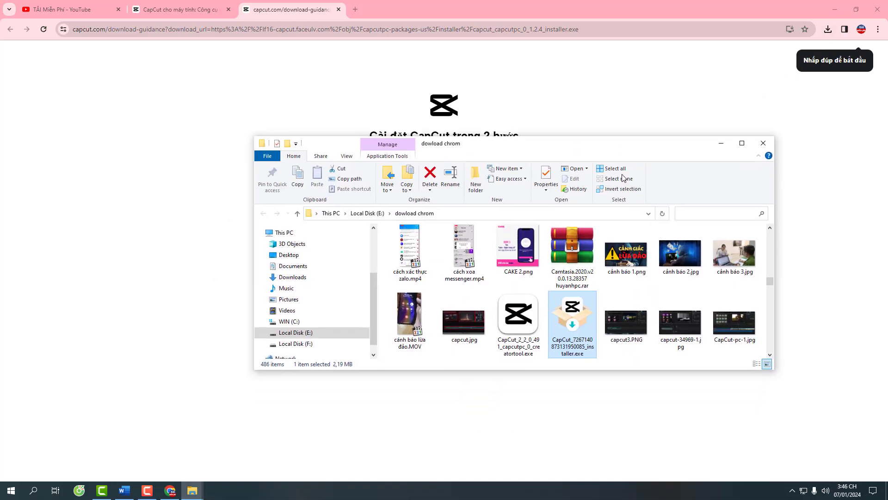
pyautogui.rightClick(566, 342)
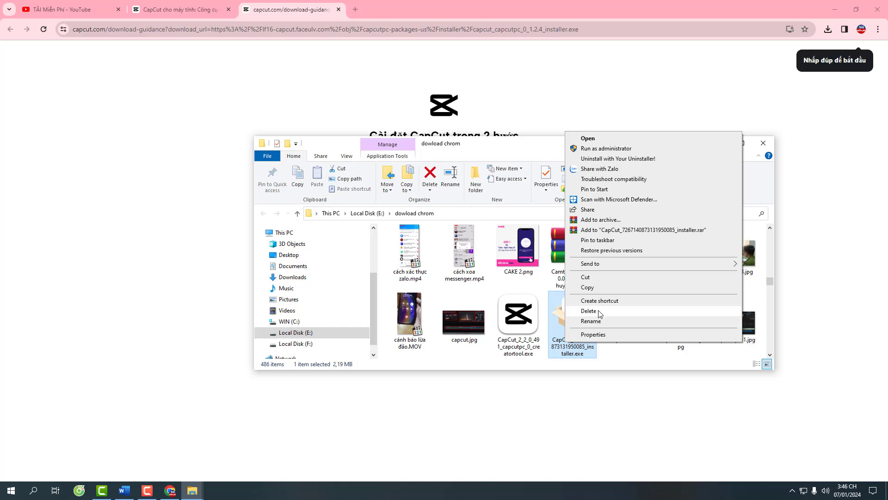
pyautogui.click(600, 313)
pyautogui.click(647, 117)
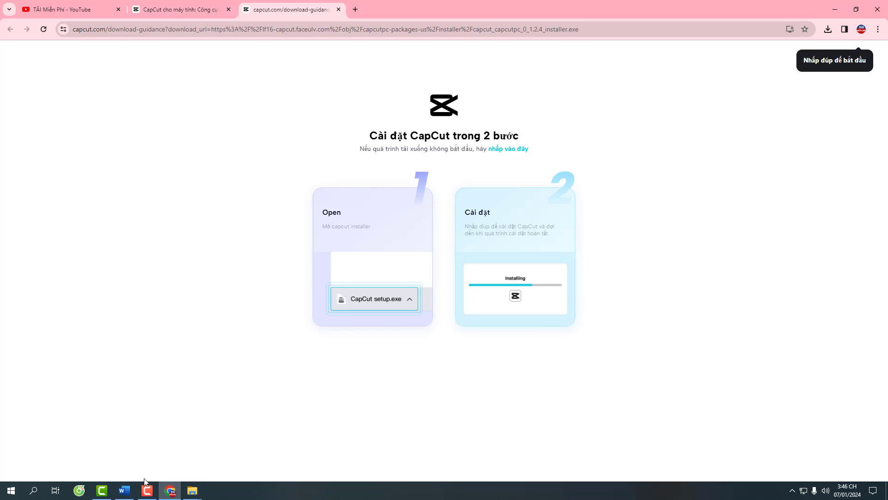
# - Look at the WIN (C:) folder window, and go back to the Word notes to highlight the section 3 heading about heavy web data
pyautogui.moveTo(193, 491)
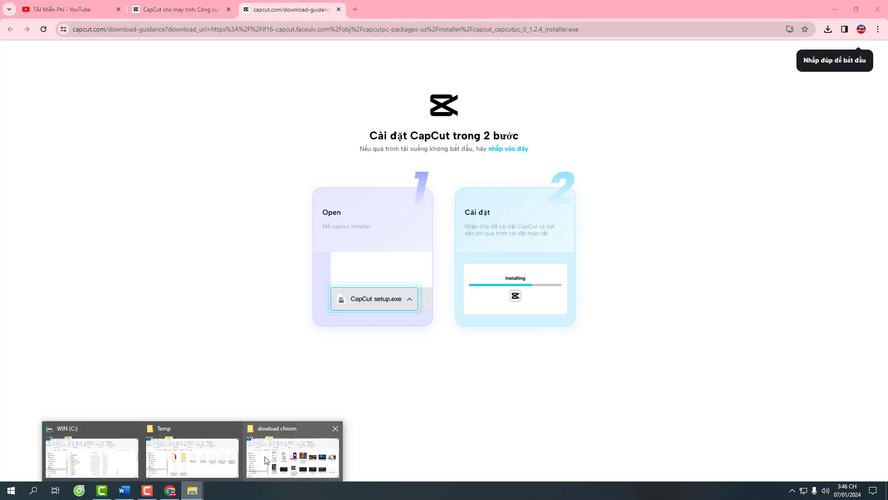
pyautogui.click(101, 458)
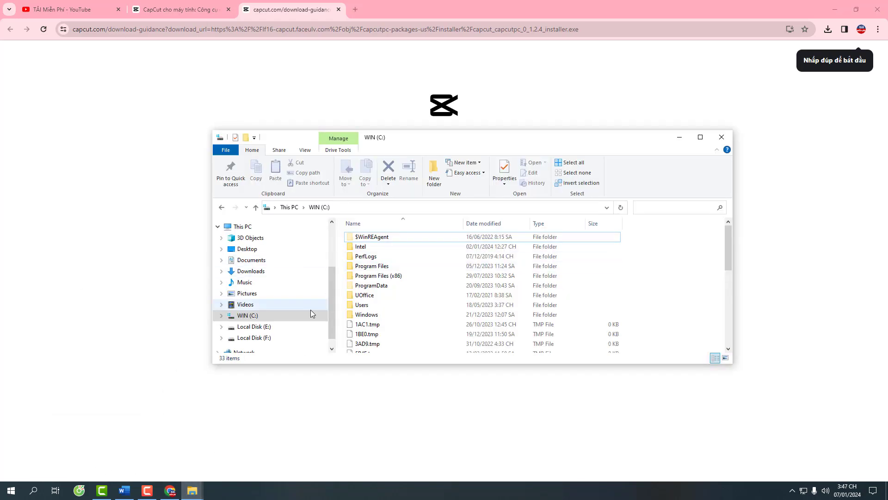
pyautogui.click(124, 490)
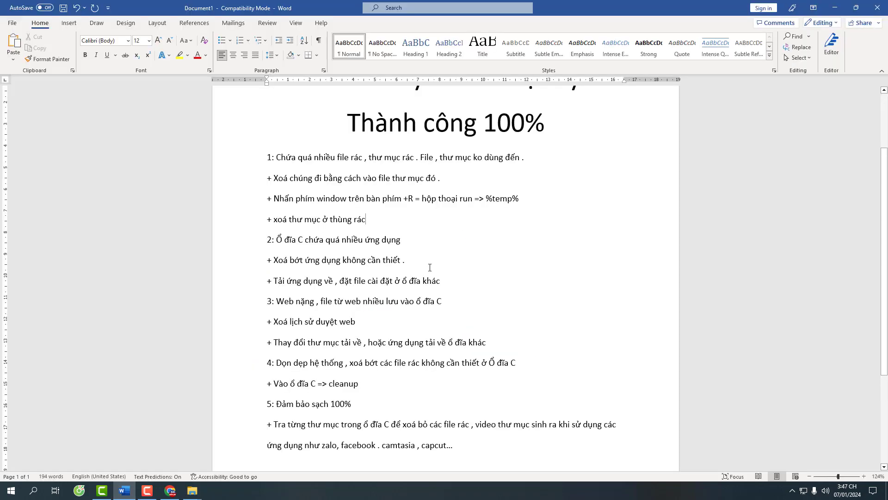
pyautogui.moveTo(276, 306); pyautogui.dragTo(440, 301)
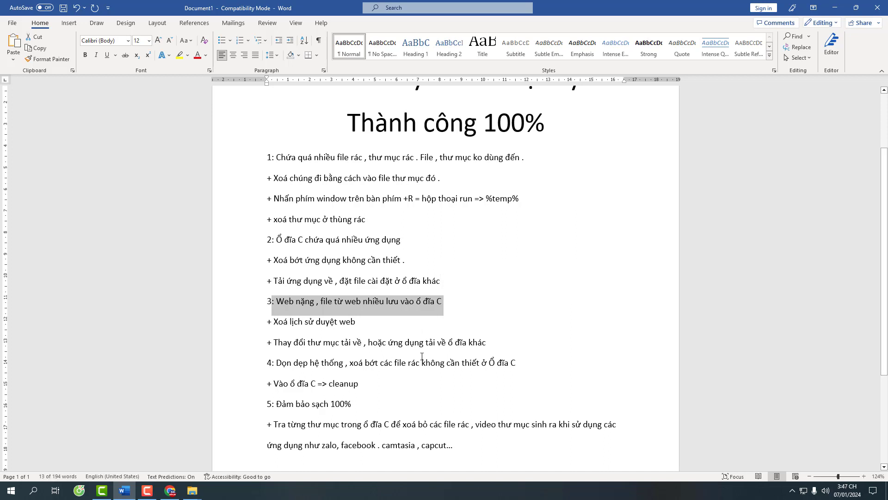
pyautogui.click(473, 325)
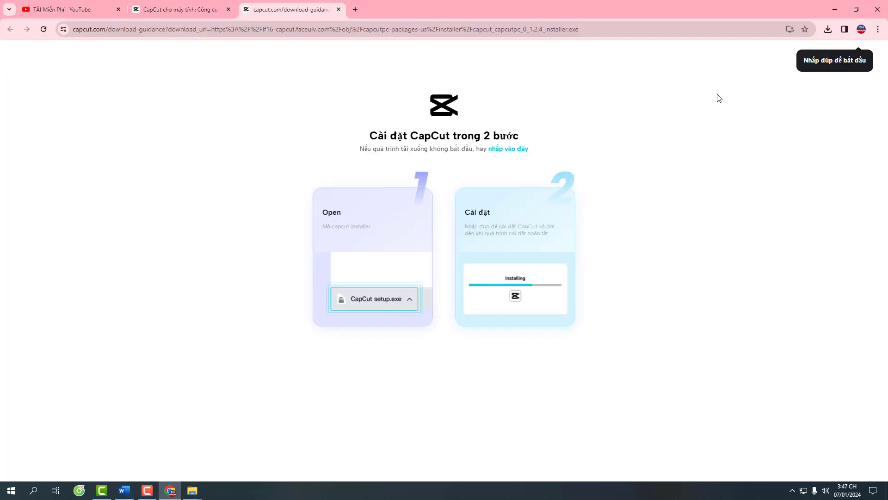
# - Switch to Chrome, open the browsing history page and bring up its option for clearing browsing data
pyautogui.click(878, 30)
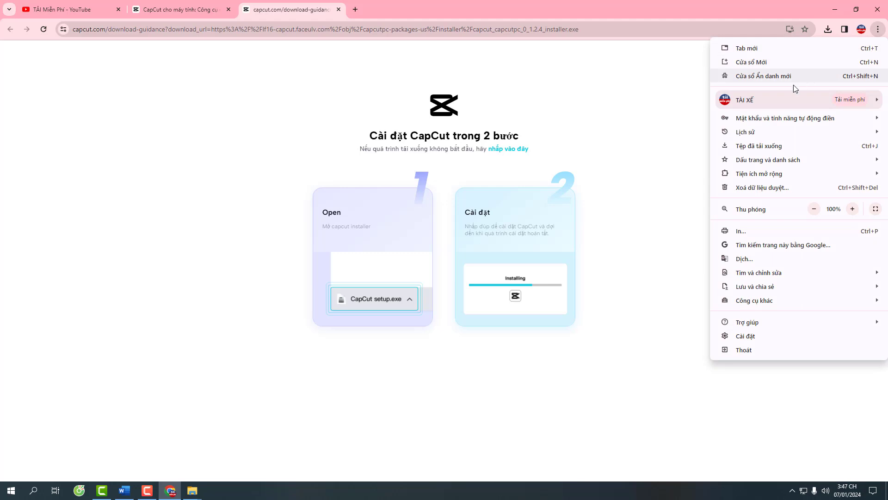
pyautogui.moveTo(851, 134)
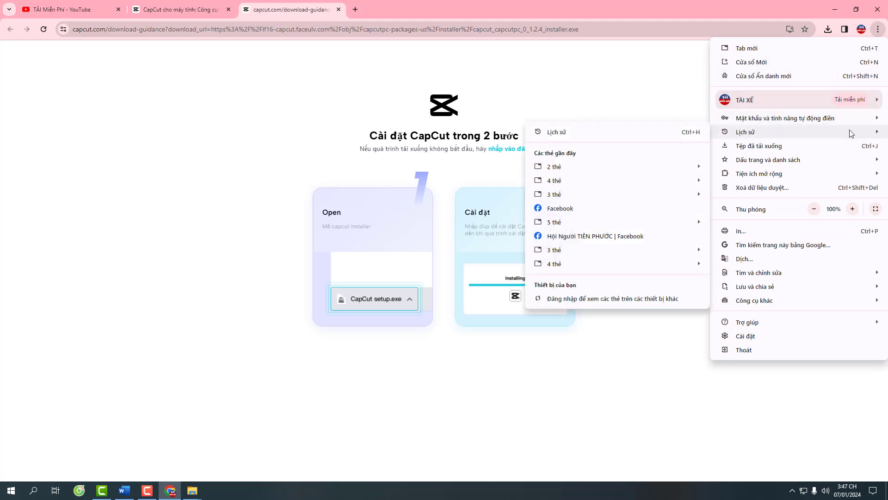
pyautogui.click(556, 132)
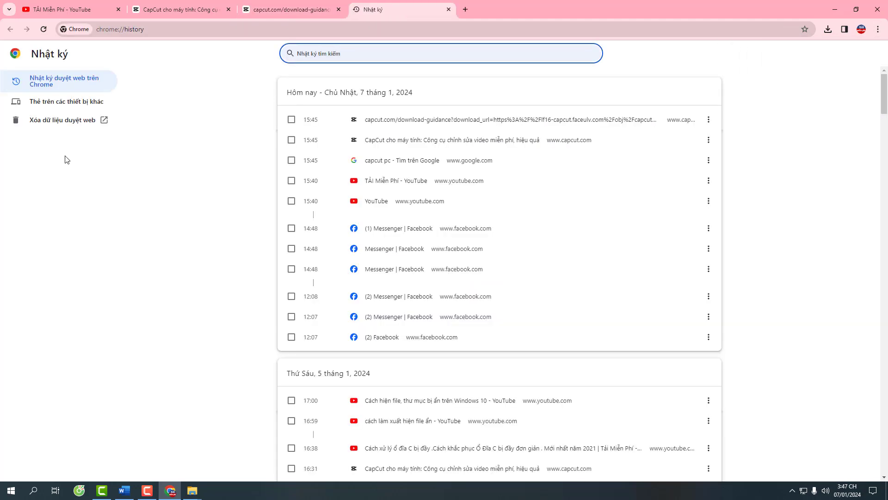
pyautogui.click(72, 122)
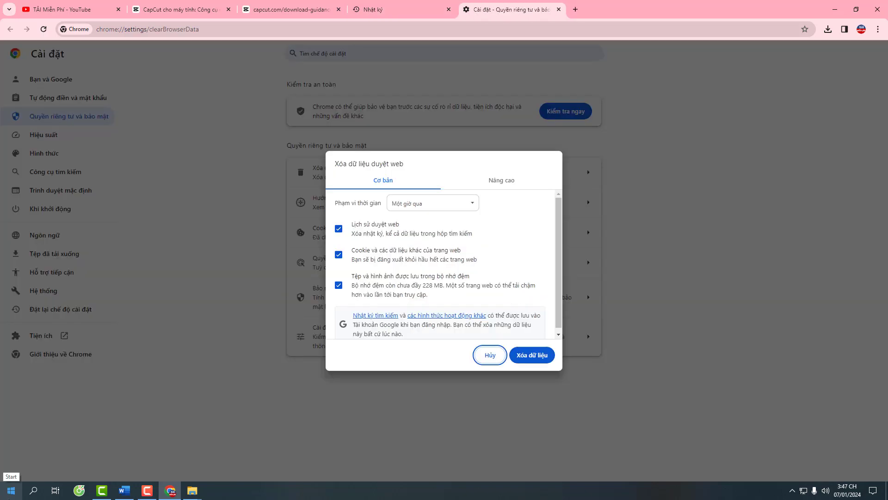
# - Set the clearing time range to "Từ trước đến nay", review the data types covered, and cancel without clearing
pyautogui.click(470, 208)
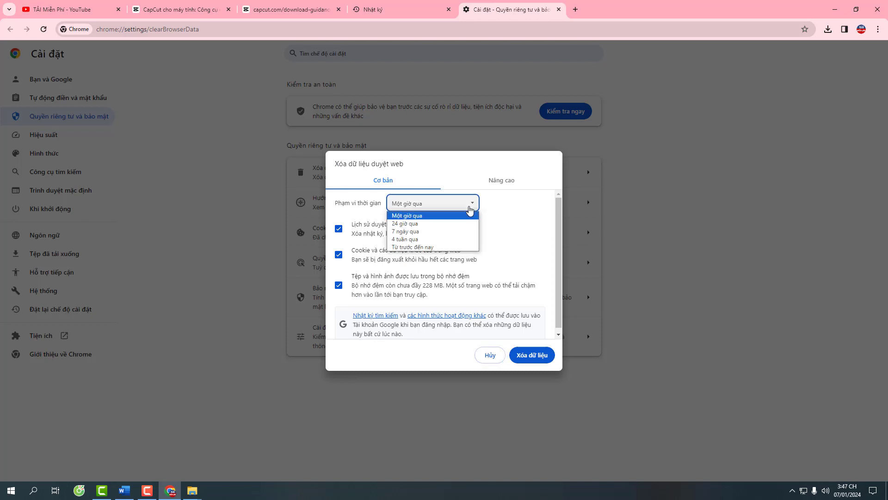
pyautogui.click(410, 247)
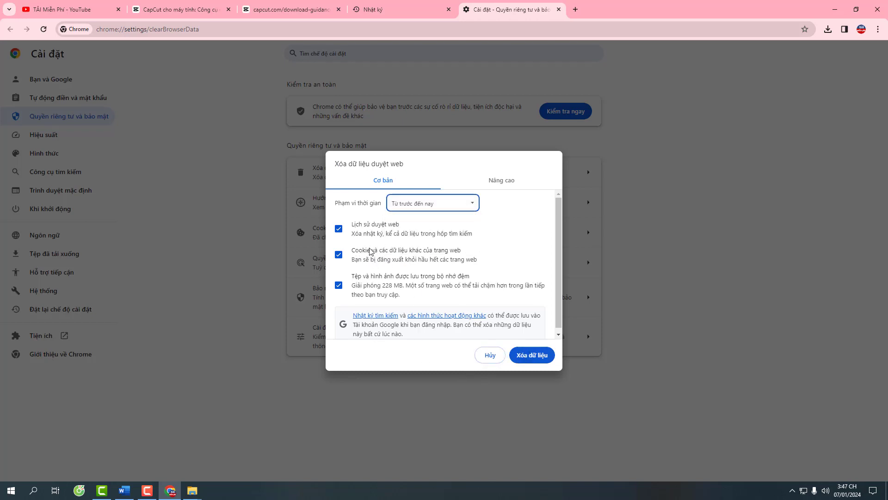
pyautogui.scroll(-1, 366, 270)
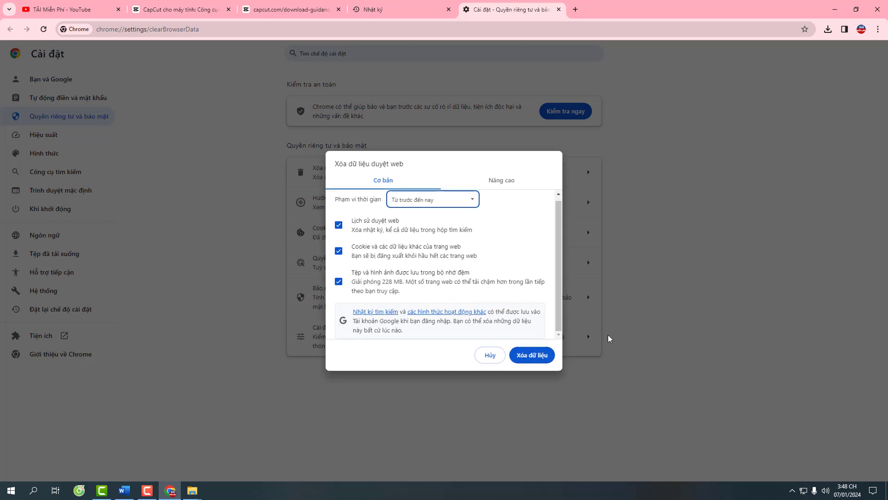
pyautogui.click(489, 356)
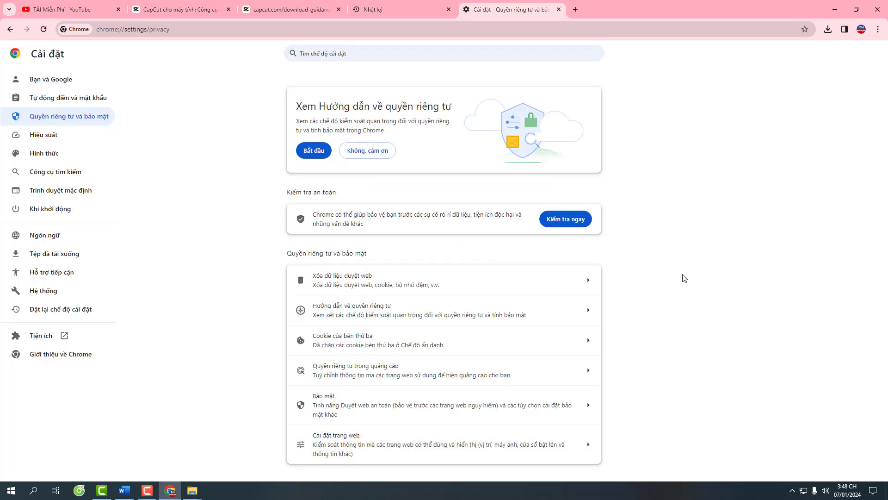
# - Check the Word notes, switch back to Chrome and open its "Tệp đã tải xuống" settings
pyautogui.hotkey('alt', 'Tab')
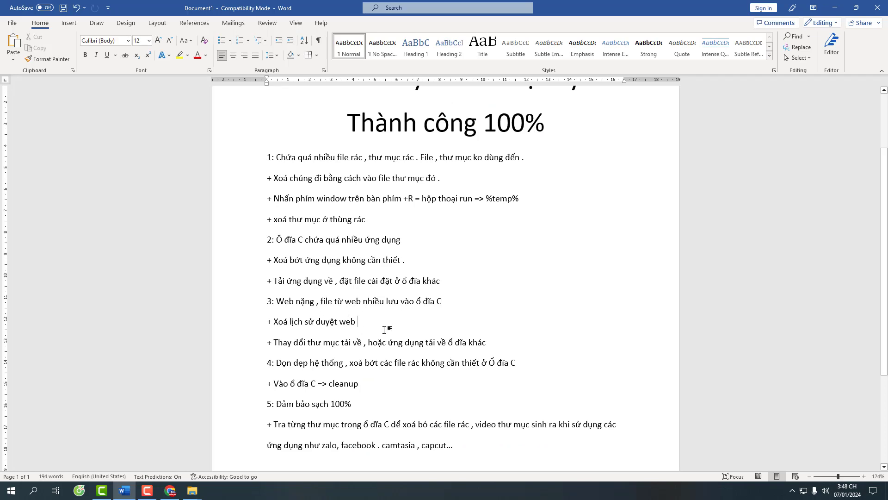
pyautogui.click(169, 490)
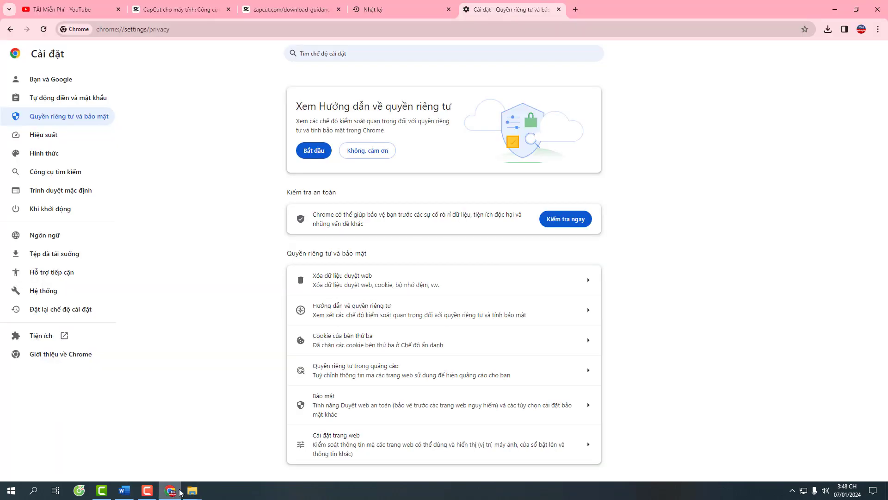
pyautogui.click(877, 29)
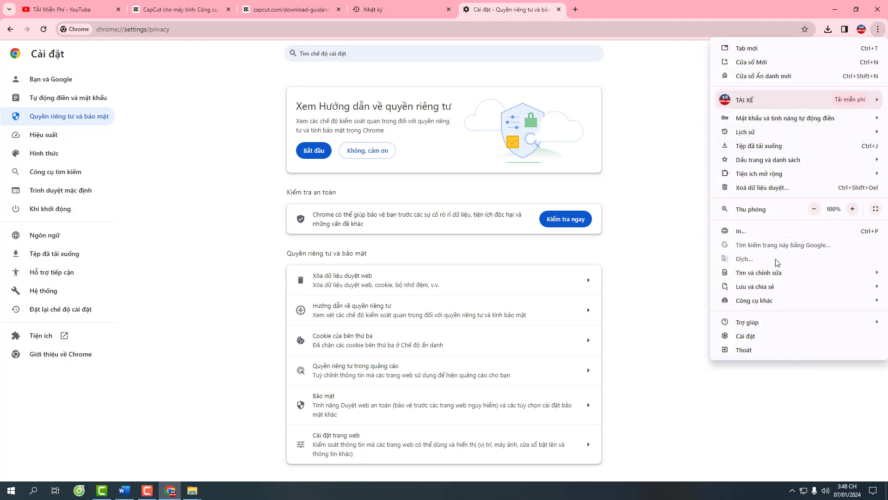
pyautogui.click(757, 340)
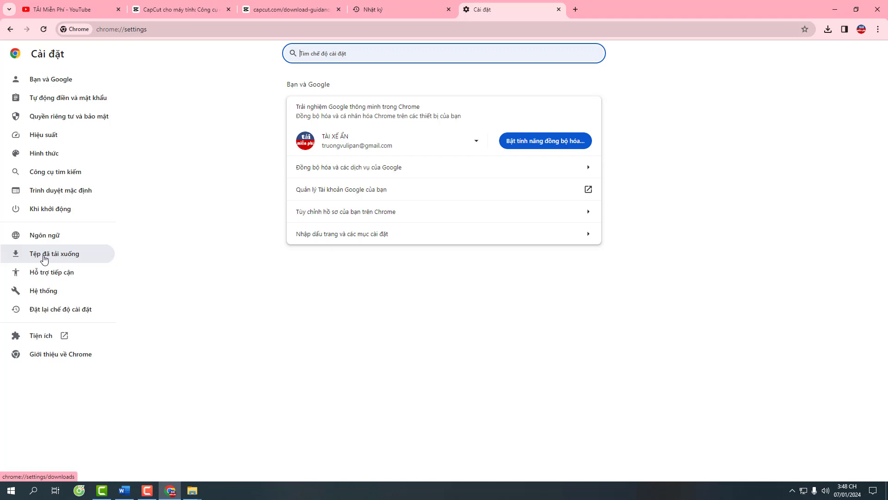
pyautogui.click(70, 256)
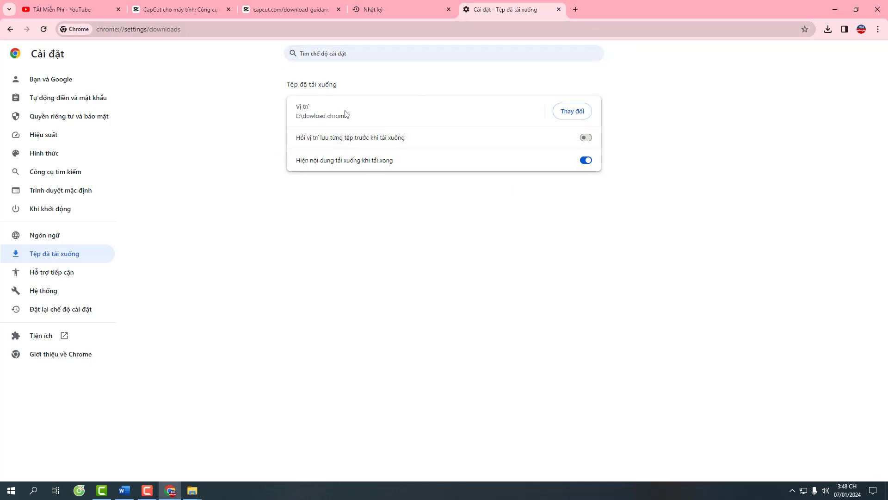
# - Browse to Local Disk (E:) as a possible download location for Chrome, and close the folder chooser without selecting a folder
pyautogui.click(578, 111)
pyautogui.click(80, 23)
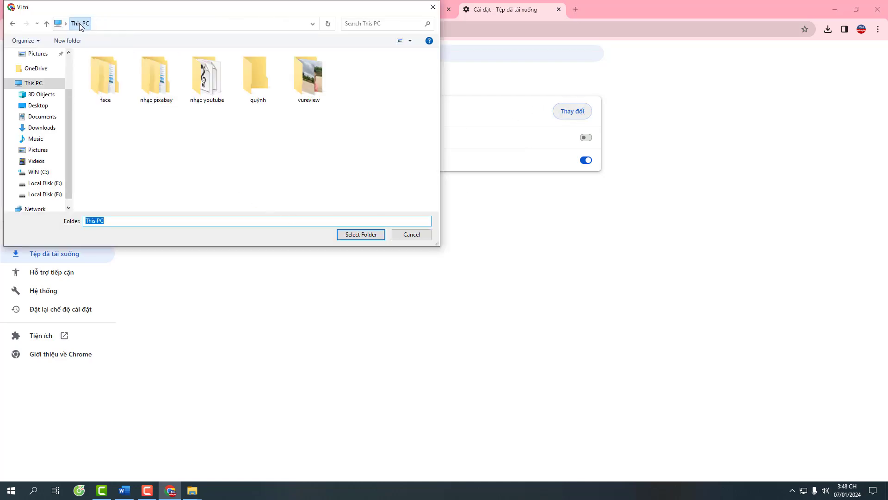
pyautogui.click(268, 163)
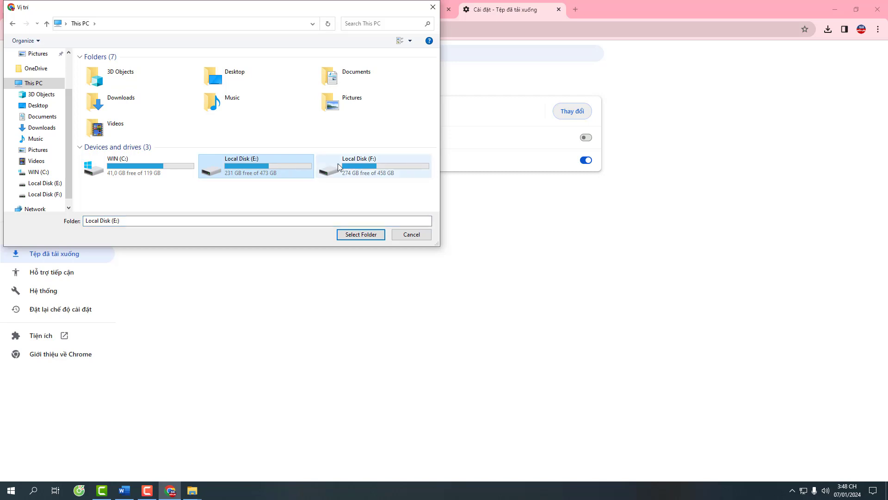
pyautogui.doubleClick(249, 168)
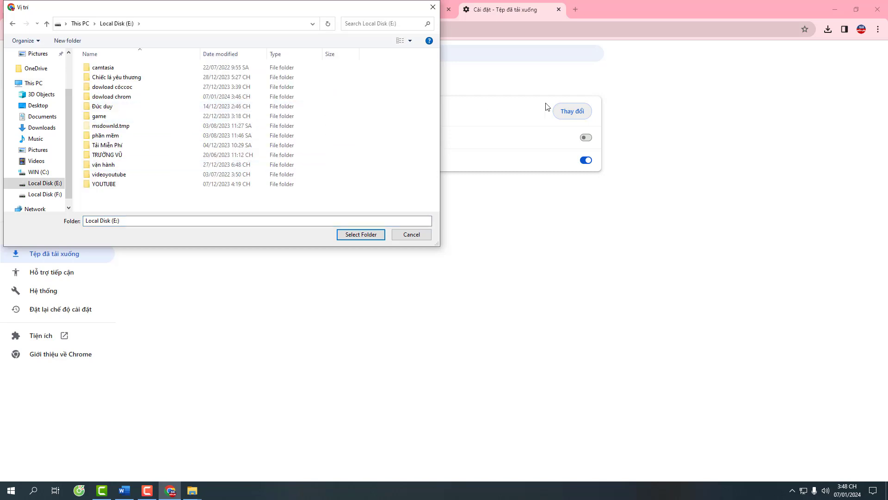
pyautogui.click(433, 7)
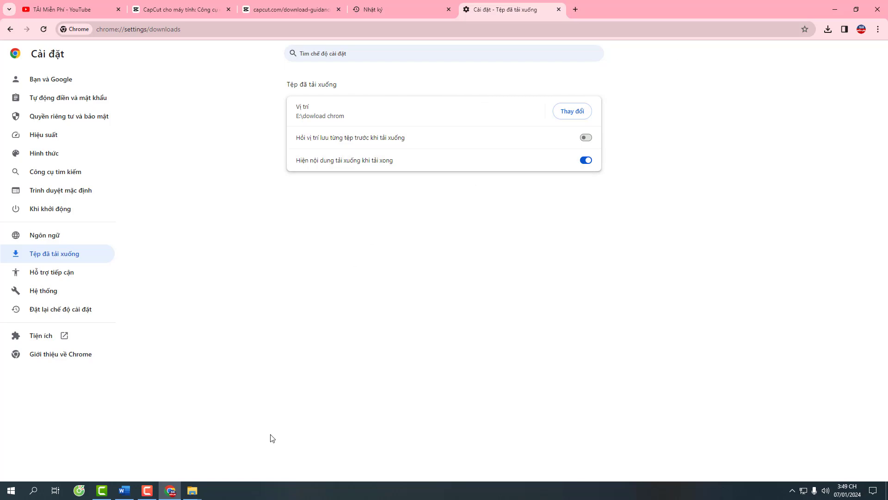
# - View the WIN (C:) folder window, check the Word notes, and bring the WIN (C:) window up over them
pyautogui.moveTo(192, 490)
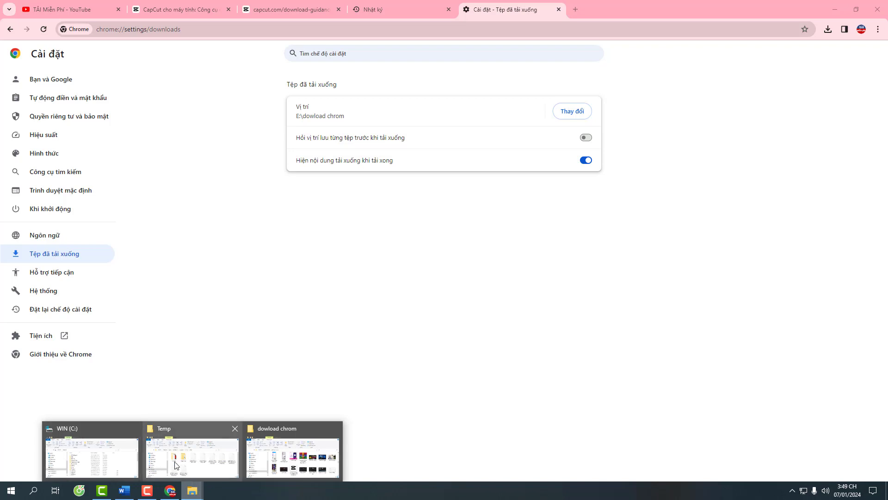
pyautogui.click(116, 464)
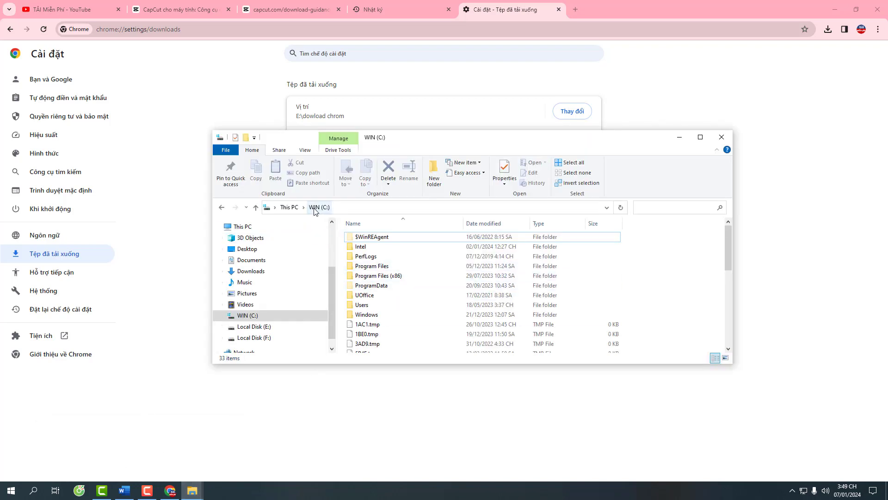
pyautogui.click(124, 489)
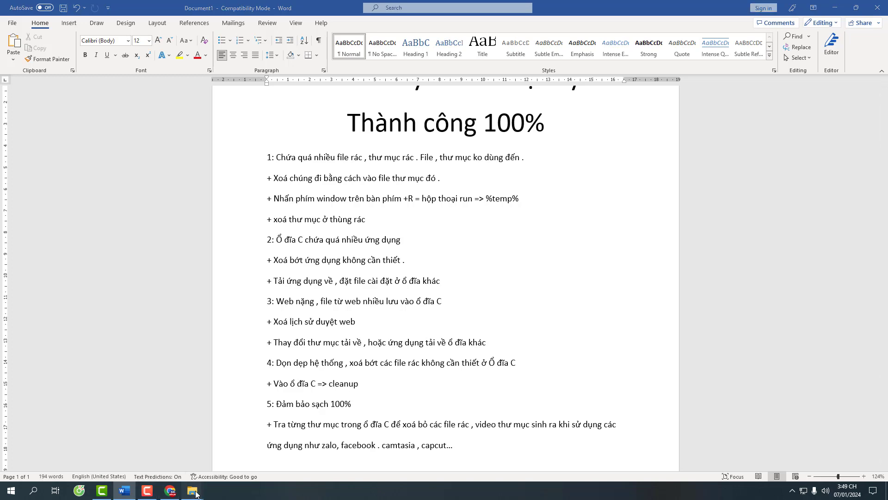
pyautogui.moveTo(193, 491)
pyautogui.click(97, 451)
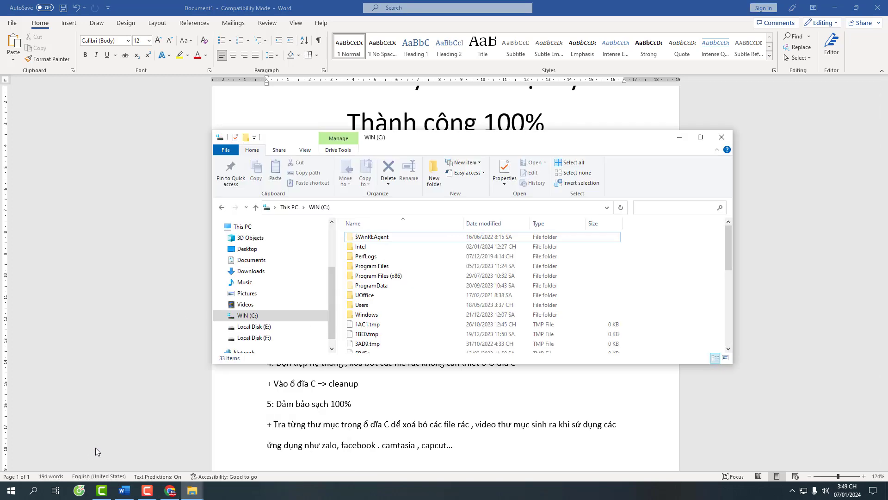
# - Open the properties of WIN (C:) from This PC and start Disk Cleanup for the drive
pyautogui.click(289, 207)
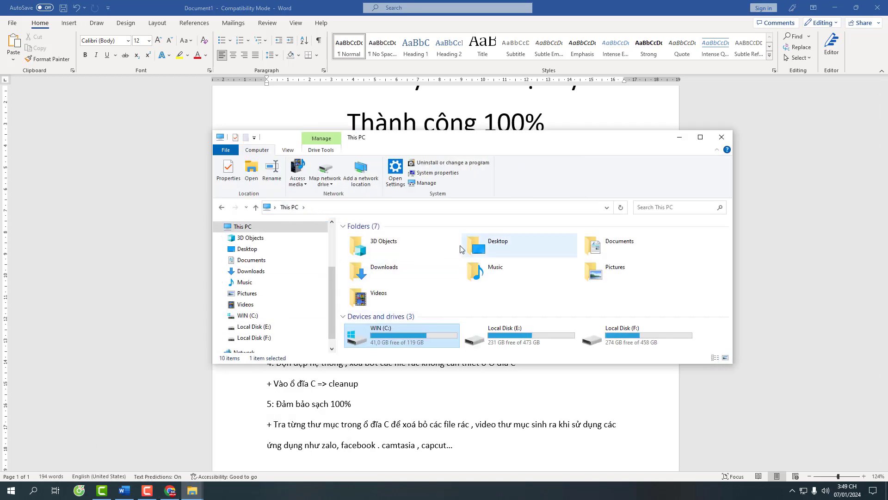
pyautogui.rightClick(411, 331)
pyautogui.click(438, 326)
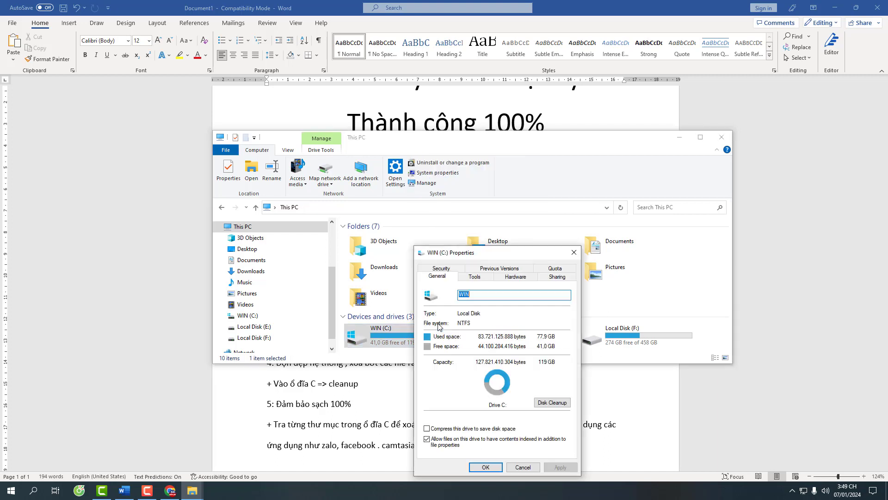
pyautogui.moveTo(542, 252); pyautogui.dragTo(510, 66)
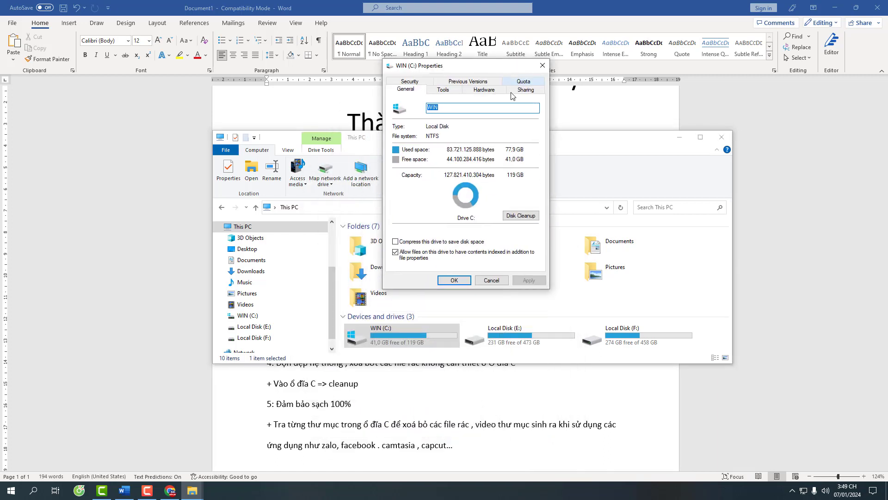
pyautogui.click(520, 216)
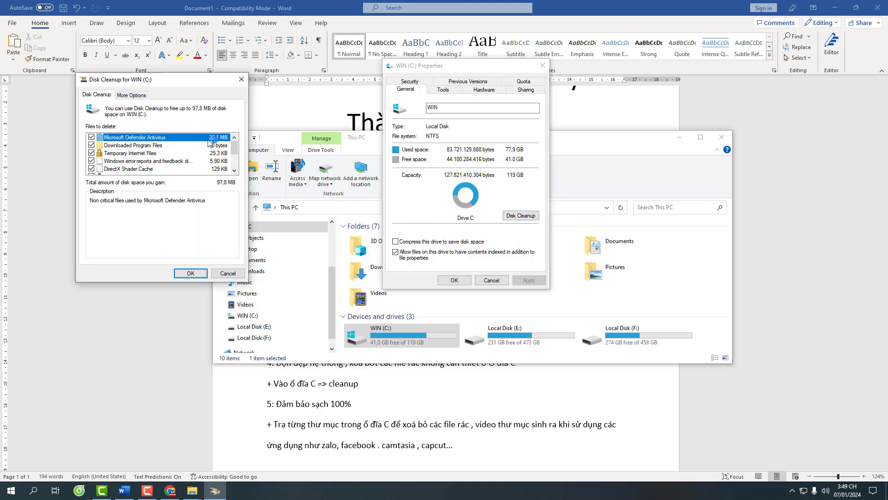
# - Review the Disk Cleanup file categories, permanently delete the preselected files, and close the WIN (C:) properties
pyautogui.scroll(-2, 215, 148)
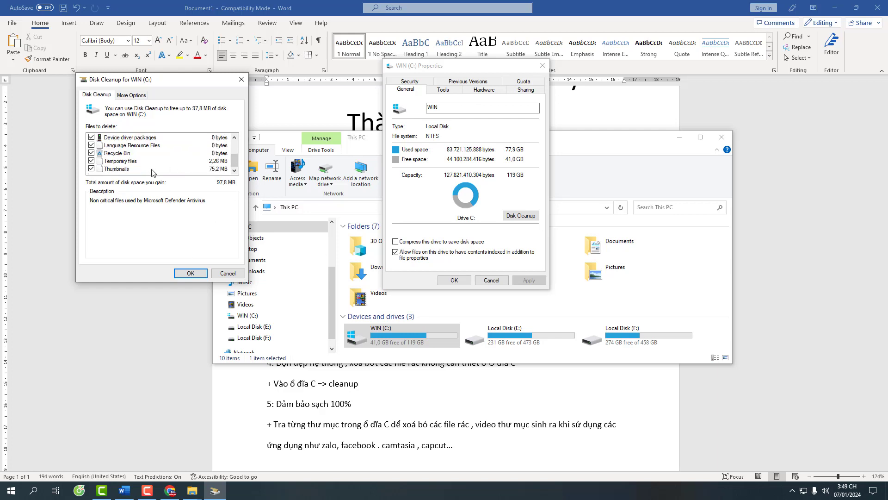
pyautogui.scroll(2, 108, 164)
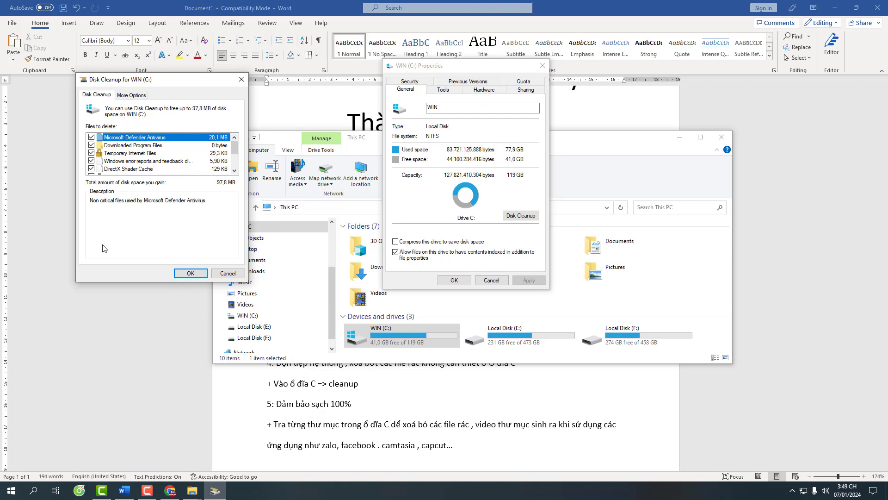
pyautogui.click(181, 272)
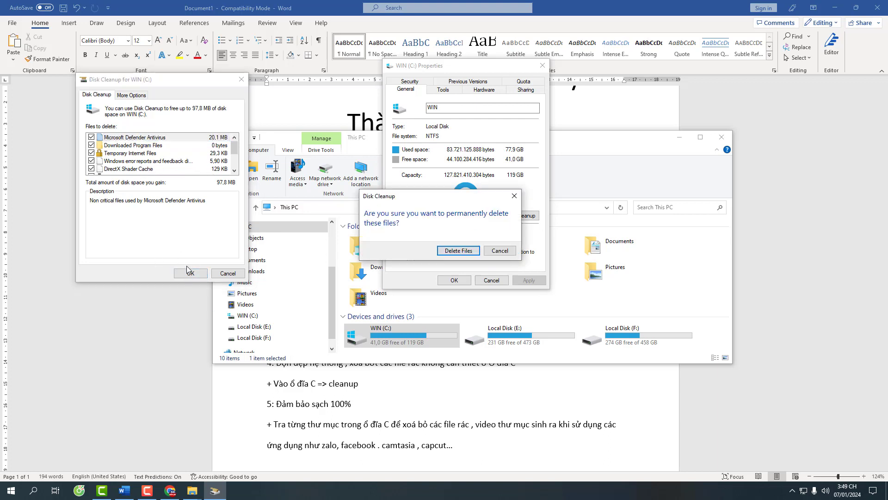
pyautogui.click(459, 251)
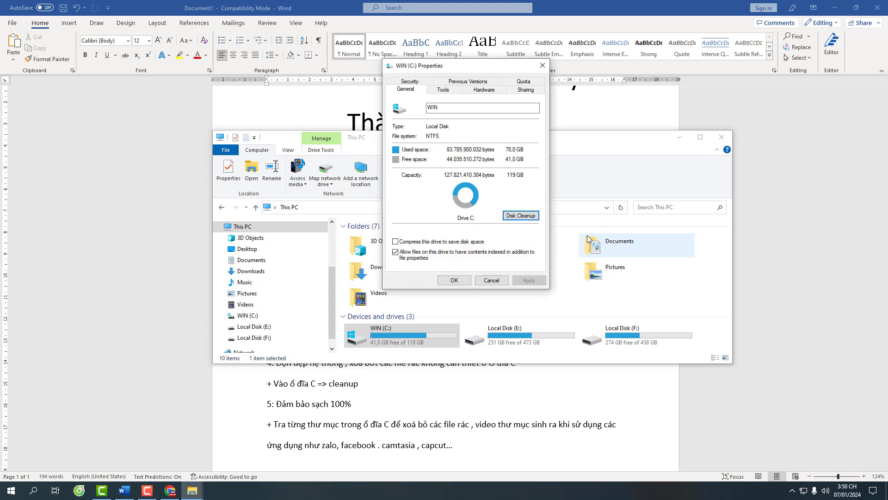
pyautogui.click(455, 281)
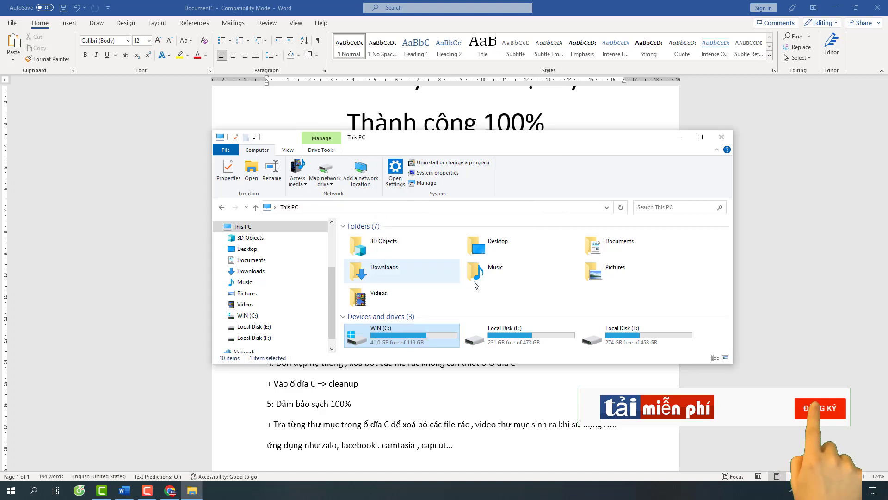
# - Return to the Word notes and read method 5 on checking each C drive folder for junk files
pyautogui.click(679, 137)
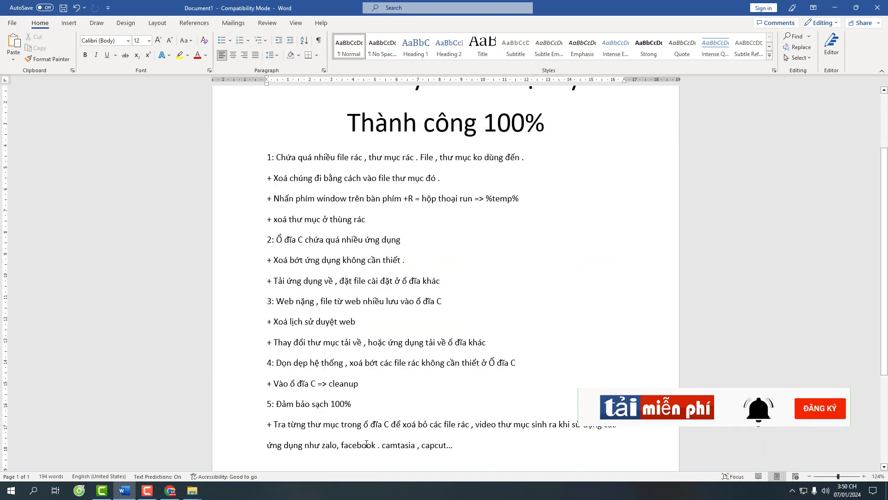
pyautogui.moveTo(278, 405); pyautogui.dragTo(359, 407)
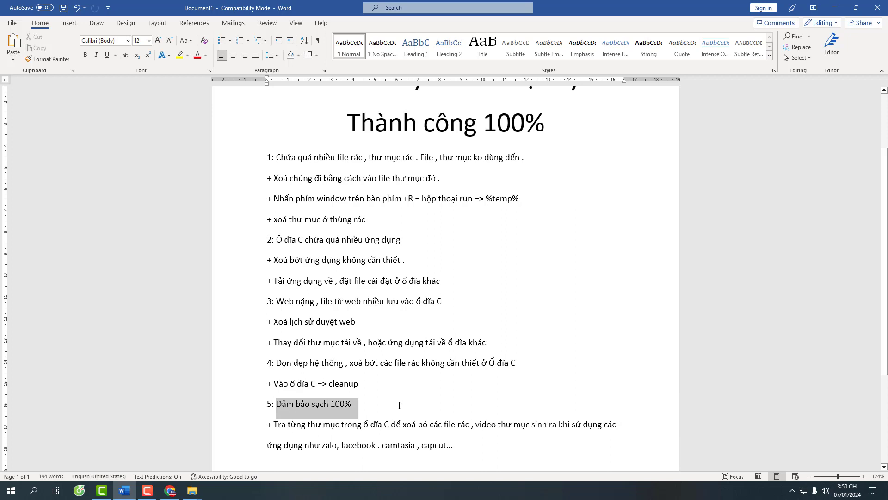
pyautogui.click(375, 409)
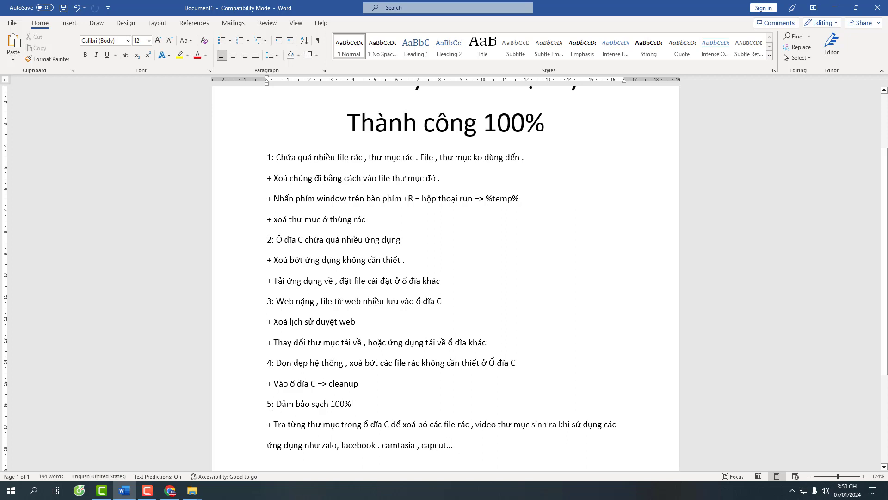
pyautogui.moveTo(278, 404); pyautogui.dragTo(463, 444)
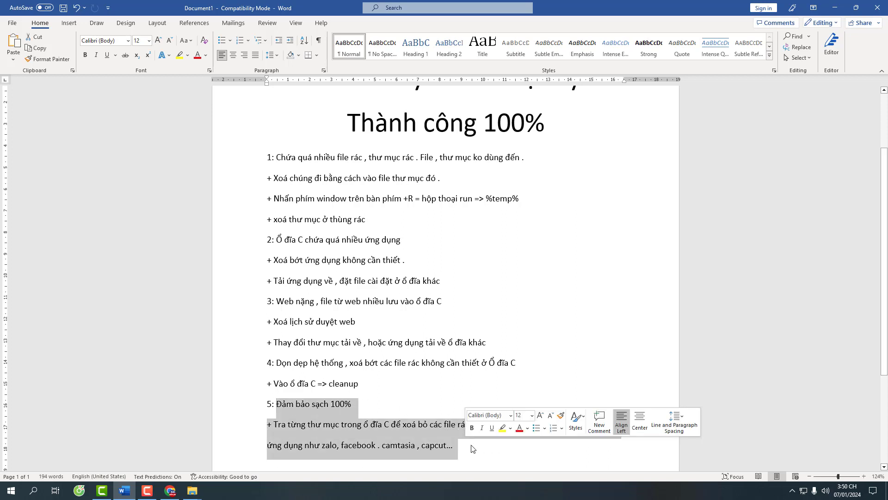
pyautogui.click(472, 446)
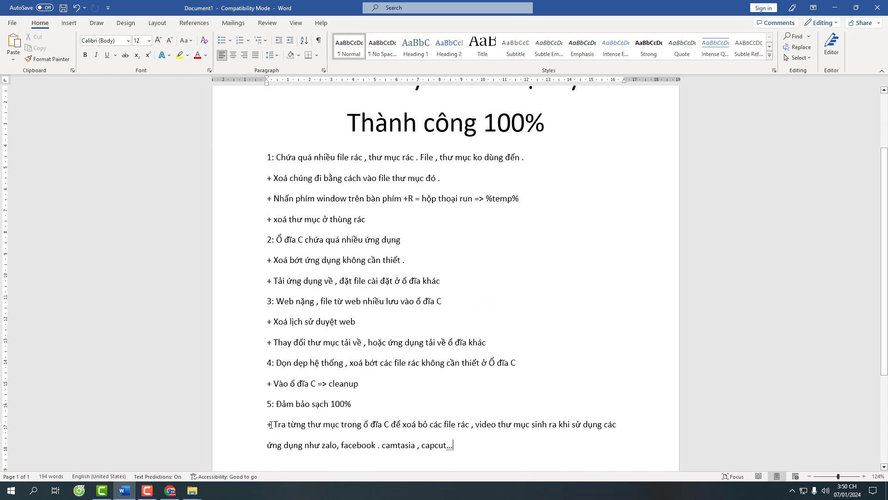
pyautogui.moveTo(270, 424); pyautogui.dragTo(477, 455)
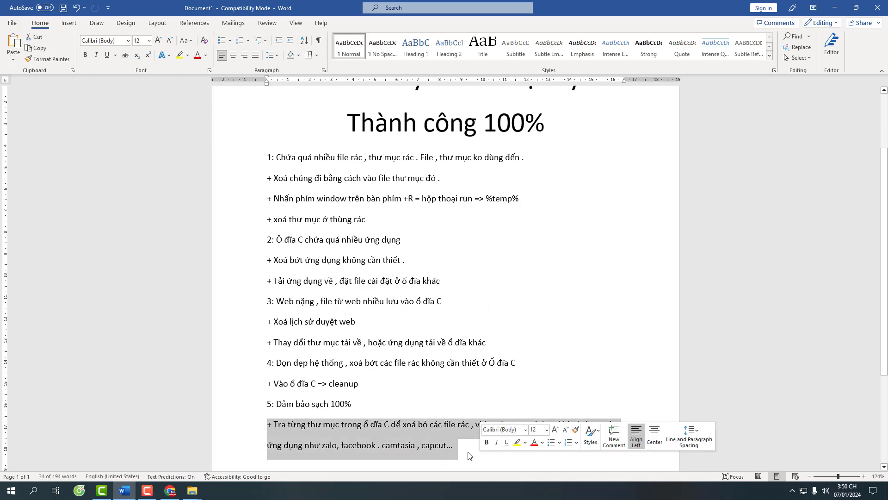
pyautogui.click(468, 455)
# - Switch to the WIN (C:) folder in File Explorer, show its hidden items, and keep the ribbon expanded
pyautogui.moveTo(192, 490)
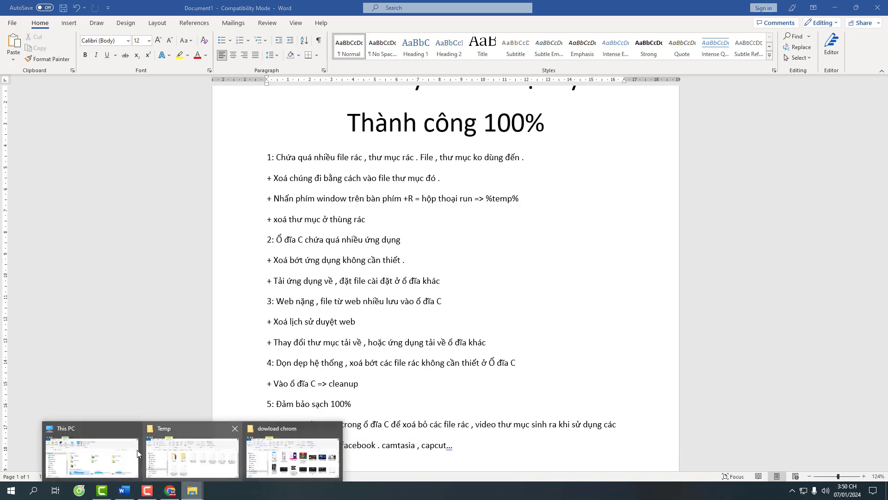
pyautogui.click(116, 463)
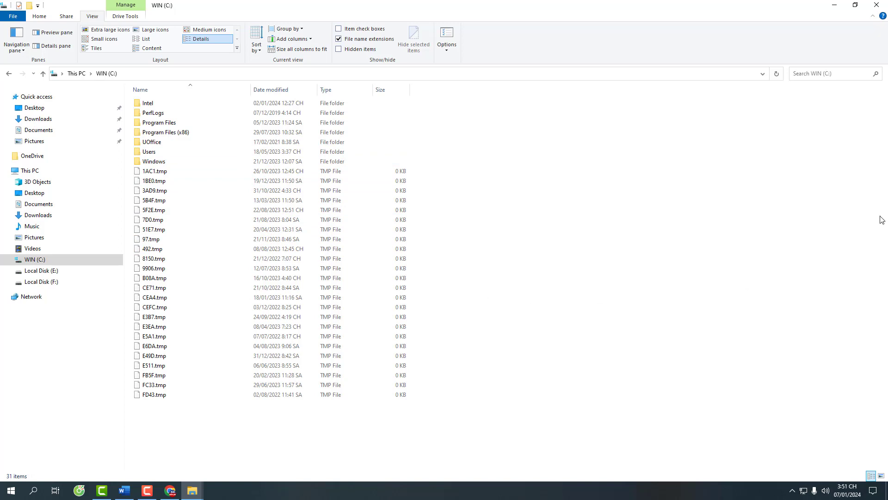
pyautogui.click(876, 76)
pyautogui.click(873, 18)
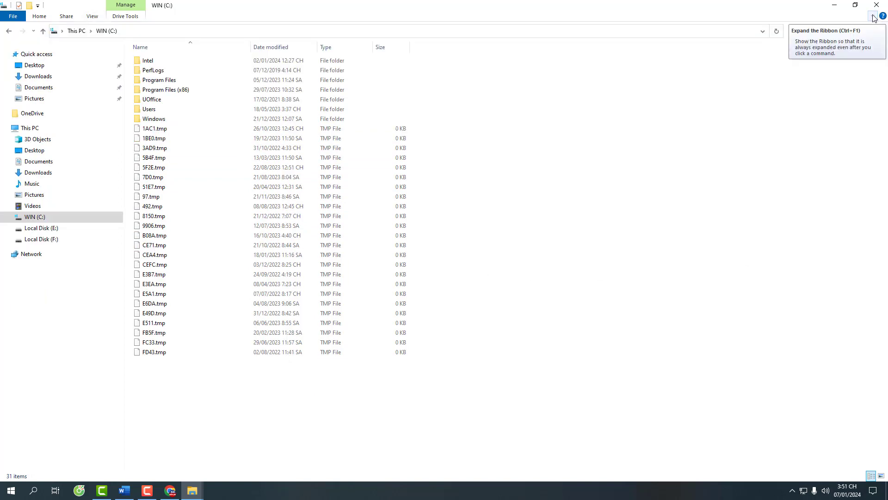
pyautogui.click(874, 19)
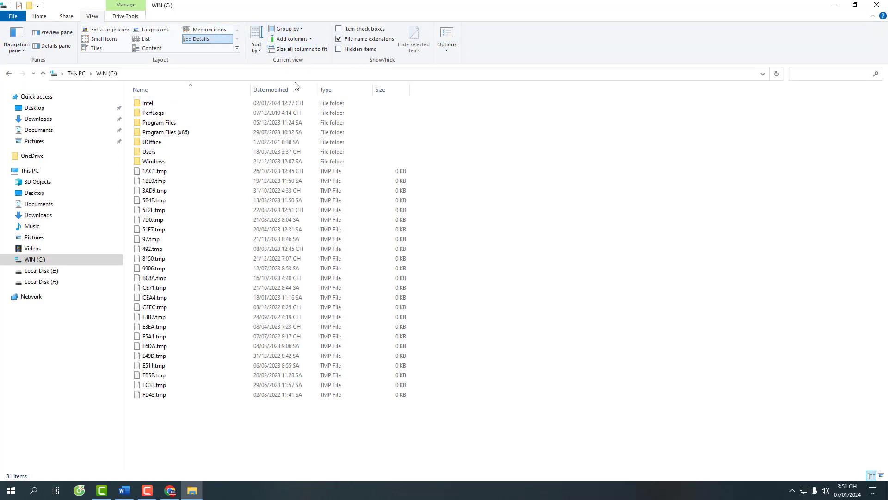
pyautogui.doubleClick(92, 17)
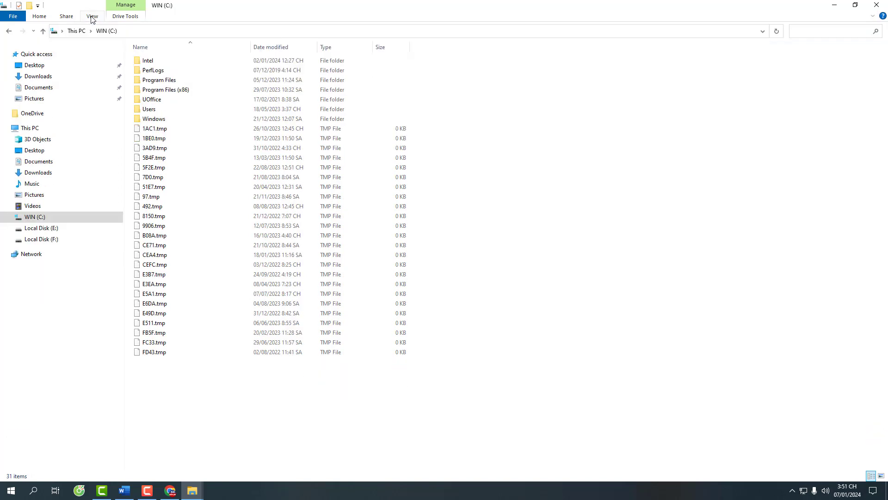
pyautogui.click(94, 17)
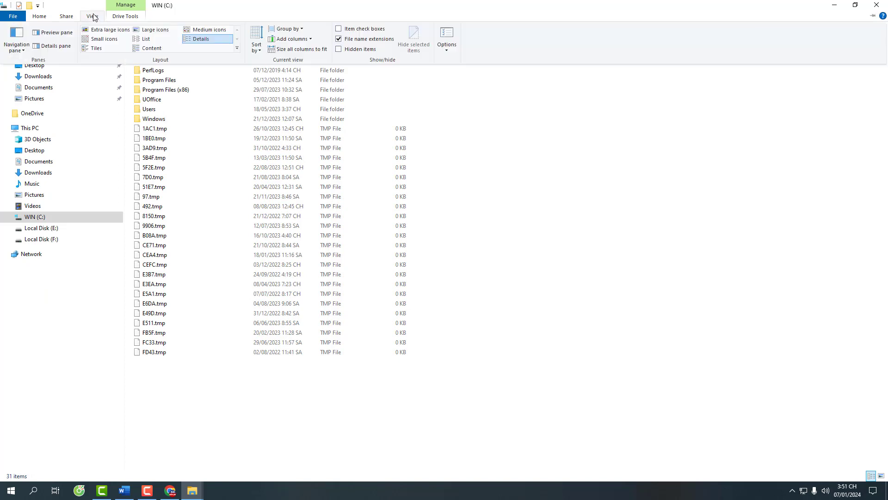
pyautogui.click(338, 49)
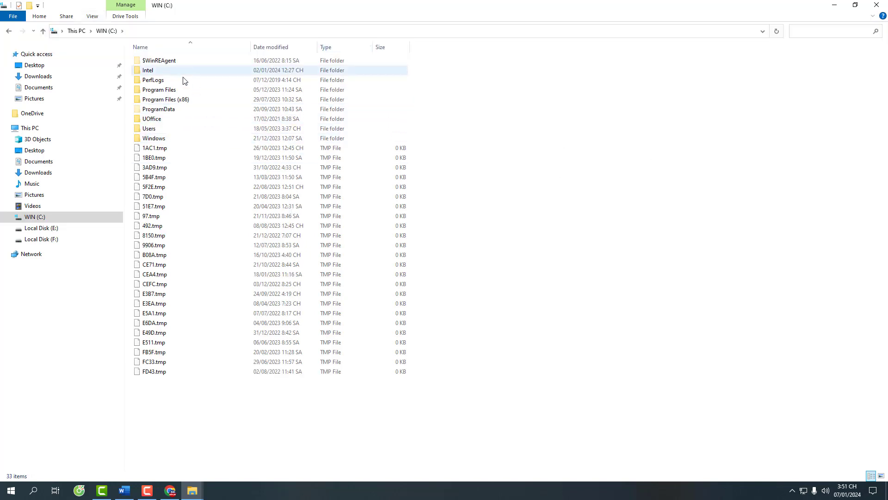
pyautogui.click(874, 17)
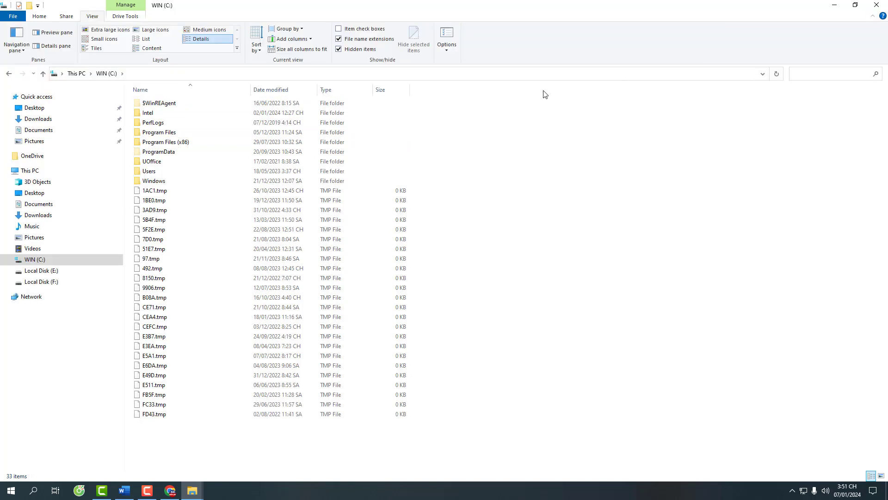
# - Turn hidden items off and on again to compare the folders listed in WIN (C:)
pyautogui.click(339, 49)
pyautogui.click(338, 49)
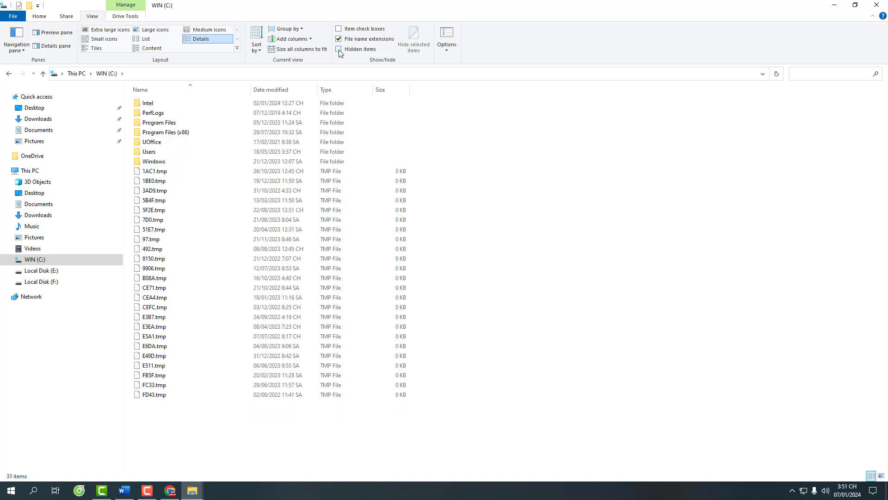
pyautogui.click(339, 49)
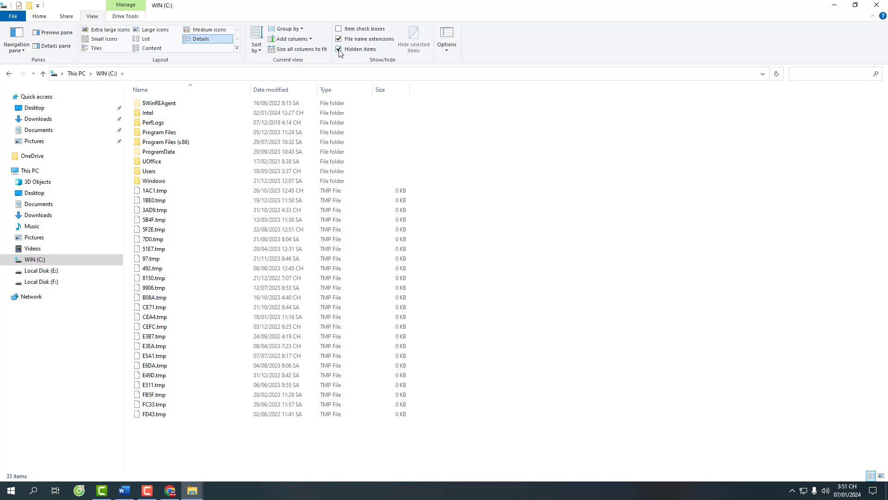
pyautogui.click(339, 49)
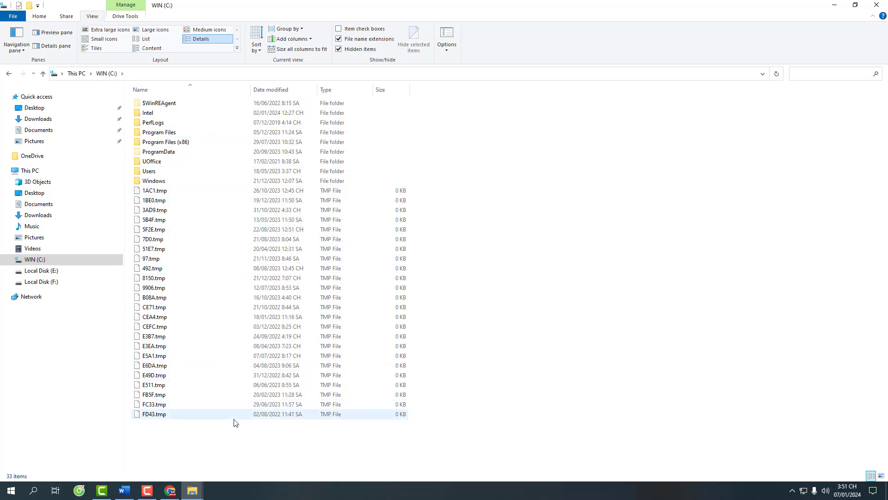
# - Check the size of the PerfLogs folder in its properties, and close them
pyautogui.click(181, 124)
pyautogui.rightClick(187, 126)
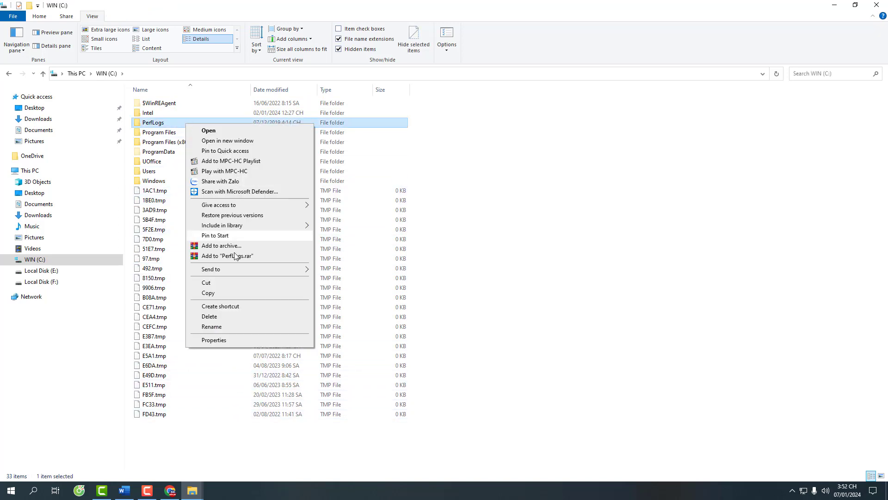
pyautogui.click(240, 341)
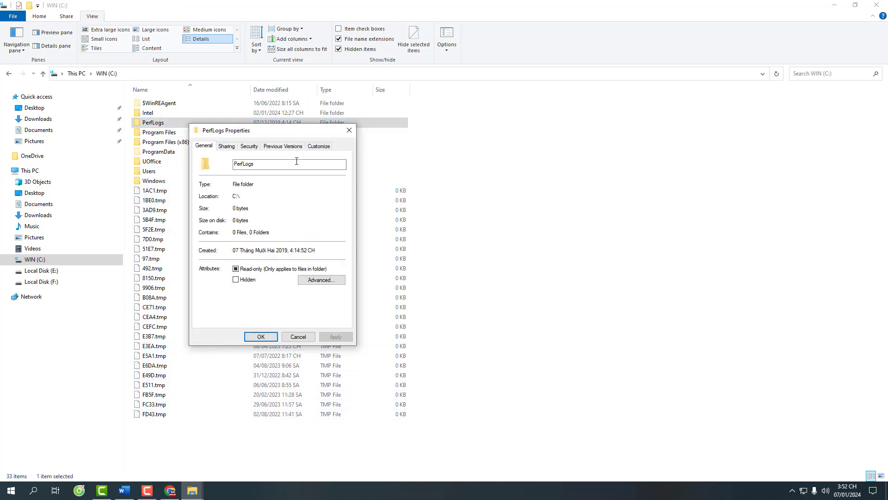
pyautogui.click(350, 130)
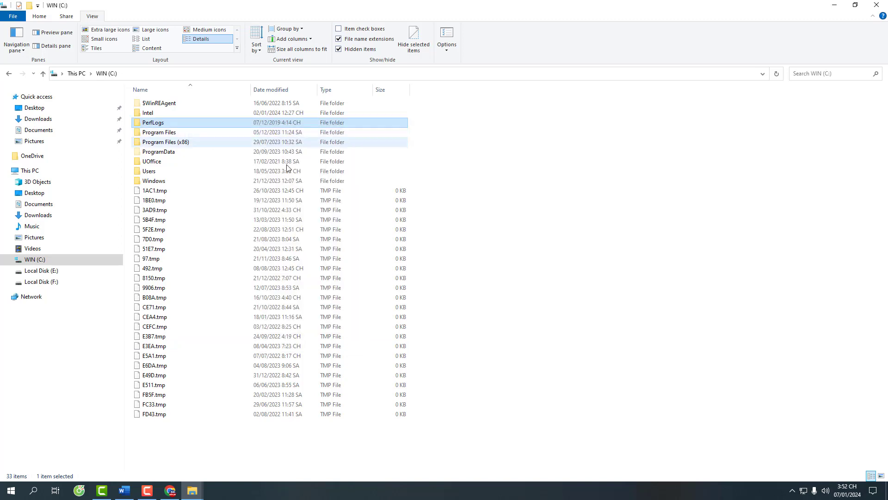
# - Check the size of the Program Files folder in its properties, and close them
pyautogui.click(172, 134)
pyautogui.rightClick(190, 130)
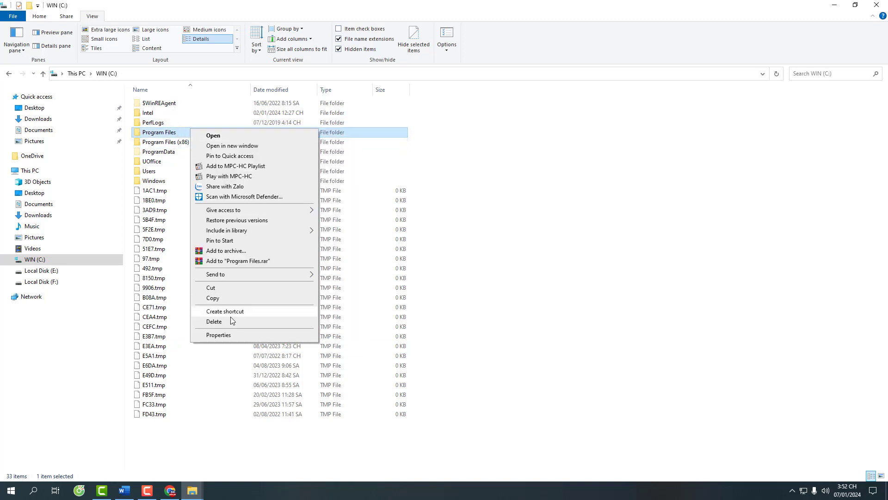
pyautogui.click(226, 340)
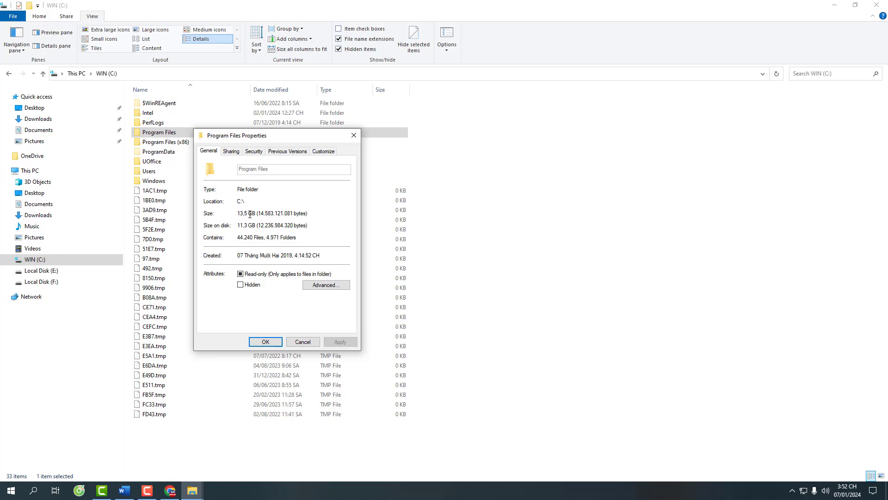
pyautogui.click(354, 135)
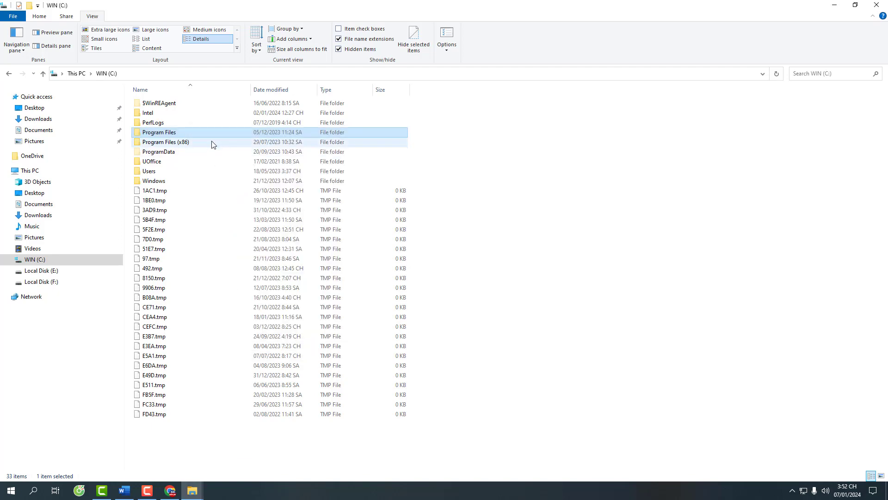
# - Open Program Files, look inside its Adobe folder, and return to the Program Files listing
pyautogui.doubleClick(208, 132)
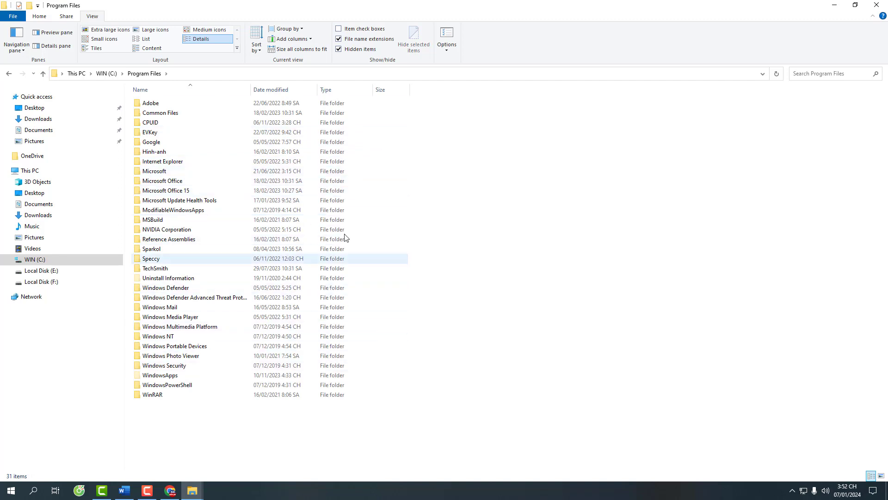
pyautogui.doubleClick(158, 106)
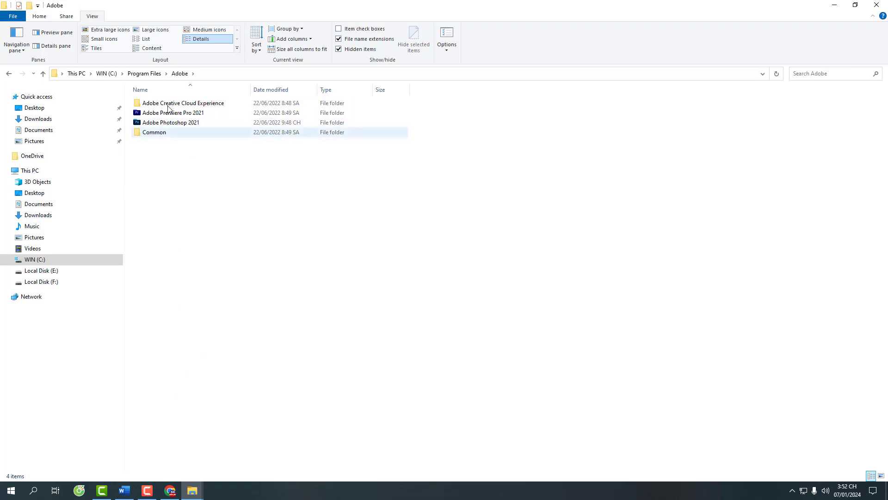
pyautogui.click(145, 74)
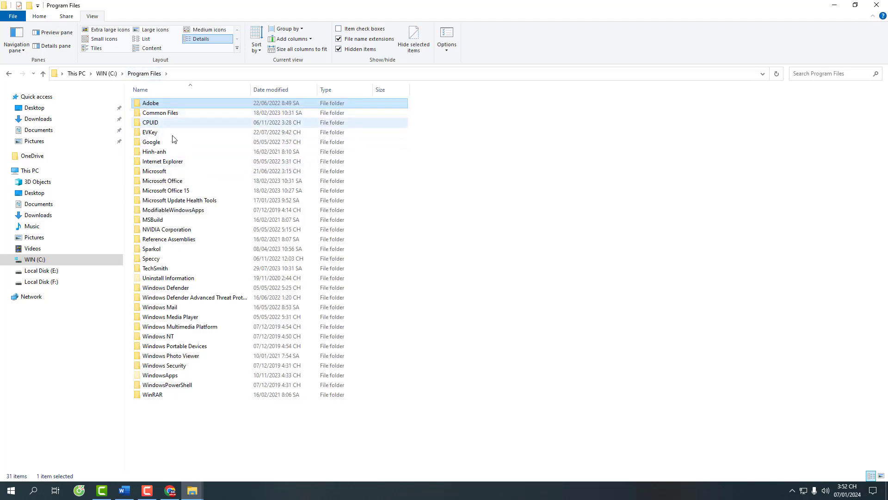
# - Look through the Application and Temp folders inside Google's Chrome folder, and return to the Program Files listing
pyautogui.doubleClick(168, 143)
pyautogui.doubleClick(165, 106)
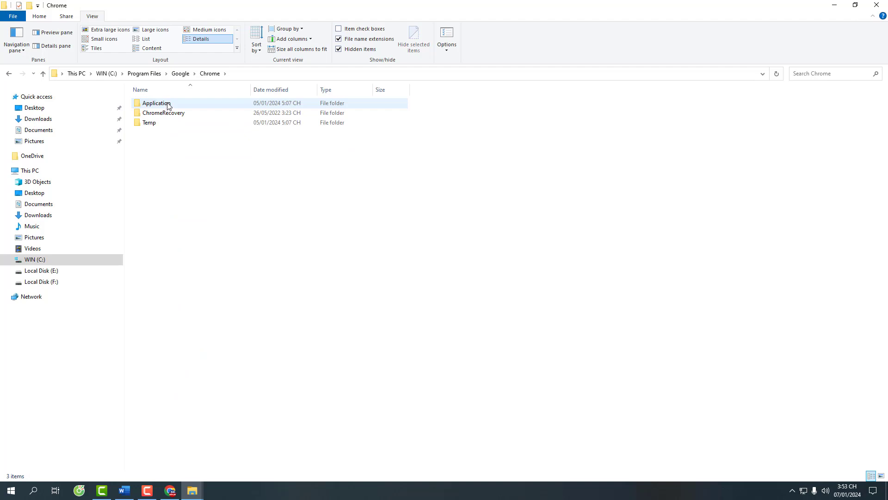
pyautogui.doubleClick(168, 104)
pyautogui.click(200, 76)
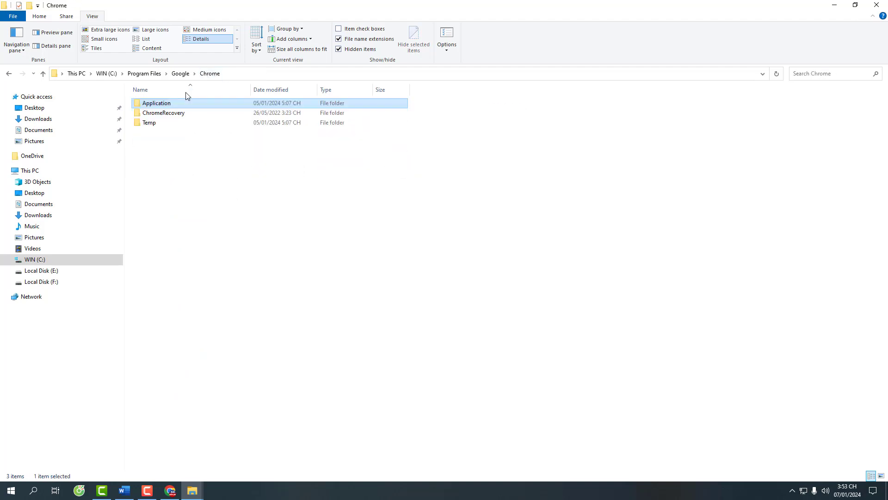
pyautogui.doubleClick(174, 122)
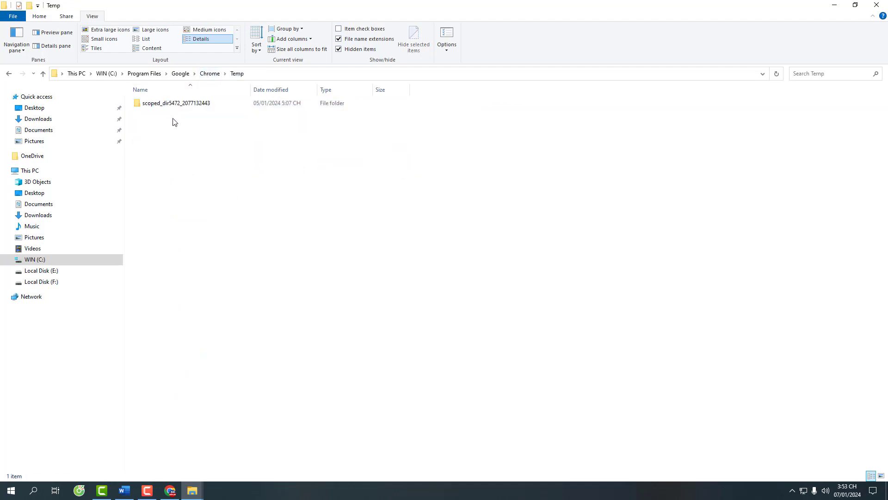
pyautogui.click(181, 74)
pyautogui.click(155, 73)
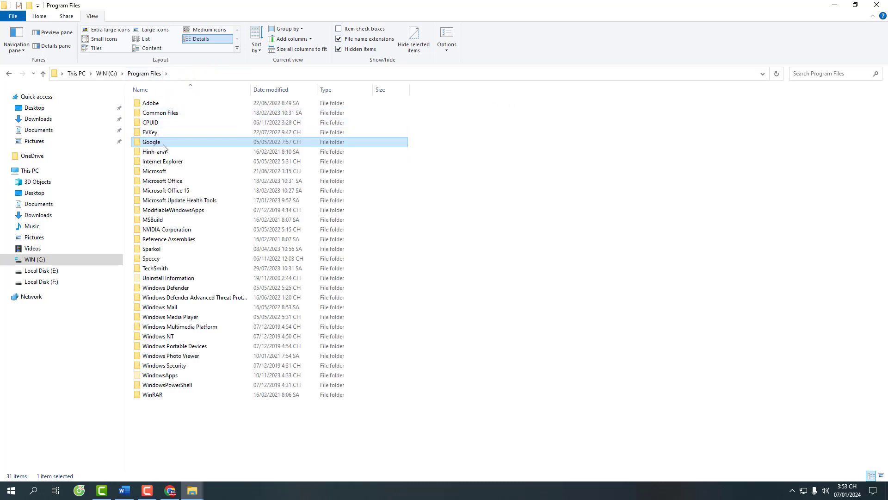
# - Check the size of the Google folder in its properties, and close them
pyautogui.rightClick(164, 143)
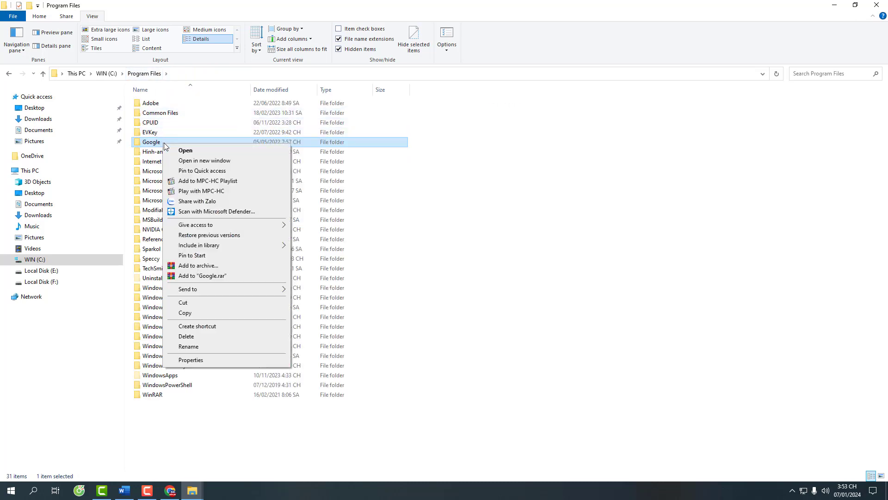
pyautogui.click(191, 360)
pyautogui.click(325, 150)
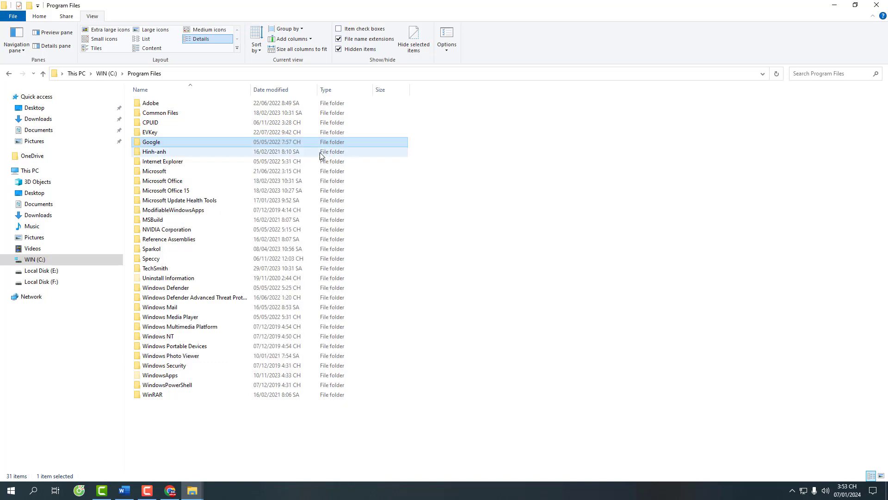
# - Check the size of the Hinh-anh folder in its properties, and close them
pyautogui.click(186, 154)
pyautogui.rightClick(186, 156)
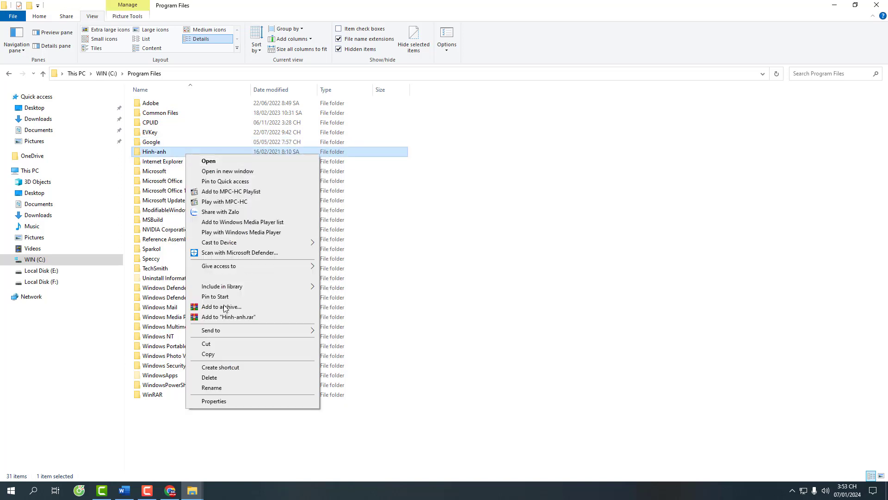
pyautogui.click(219, 404)
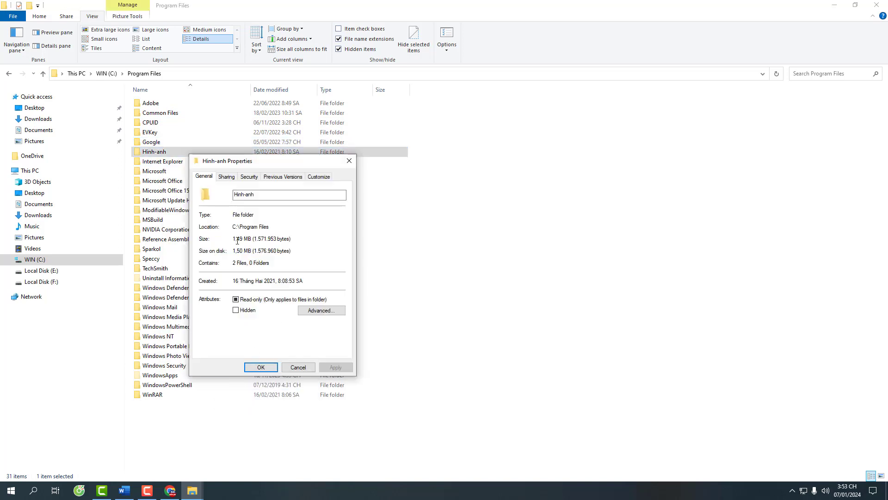
pyautogui.click(349, 161)
# - Check the size of the Internet Explorer folder in its properties, and close them
pyautogui.click(232, 161)
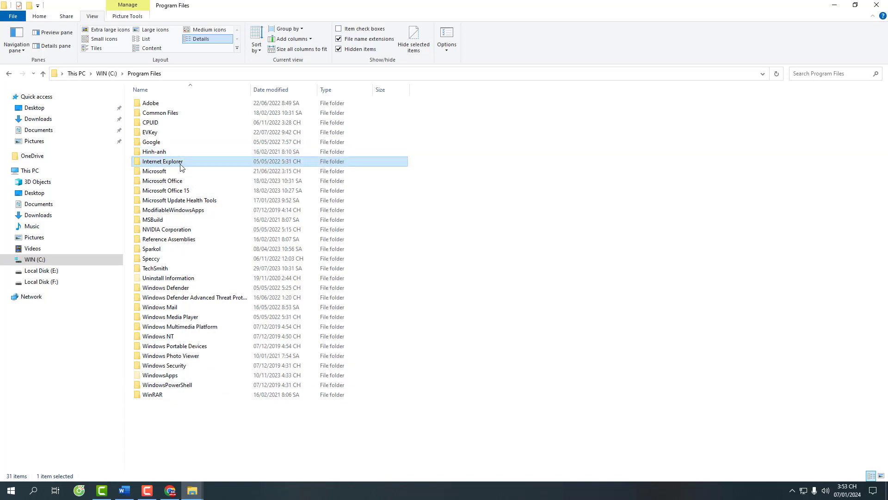
pyautogui.rightClick(181, 164)
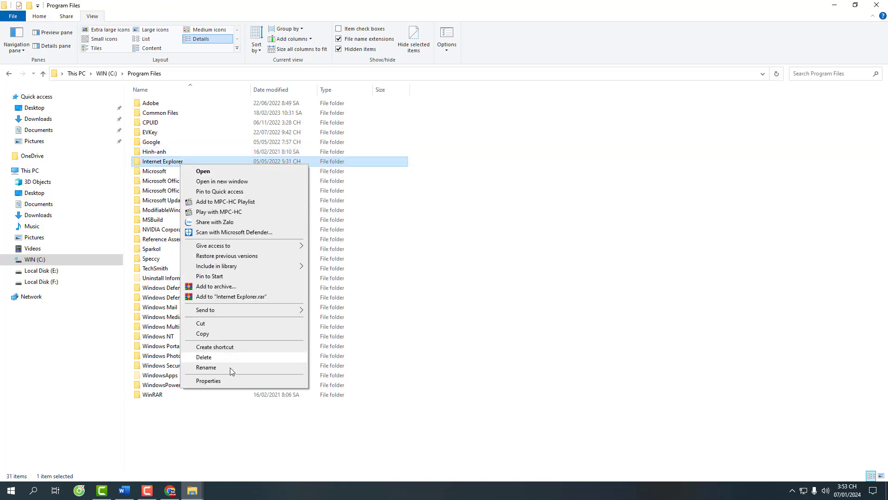
pyautogui.click(209, 381)
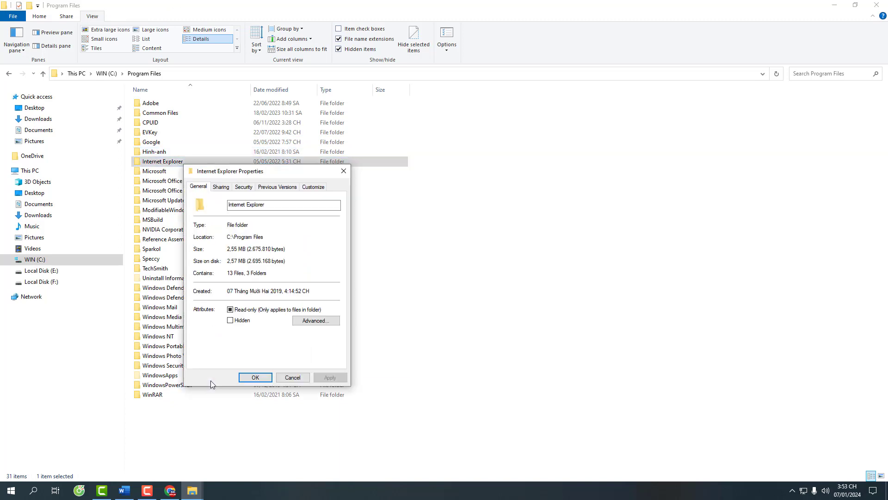
pyautogui.click(343, 171)
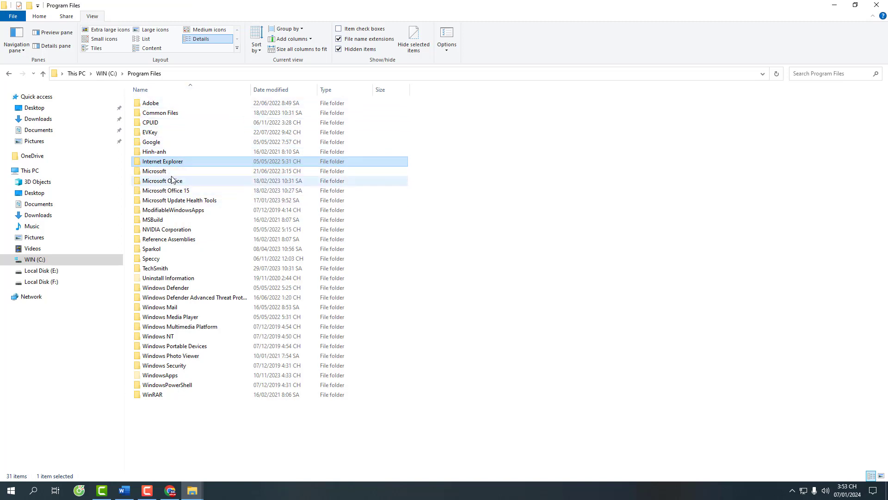
# - Check the size of the TechSmith folder in its properties, and close them
pyautogui.click(155, 269)
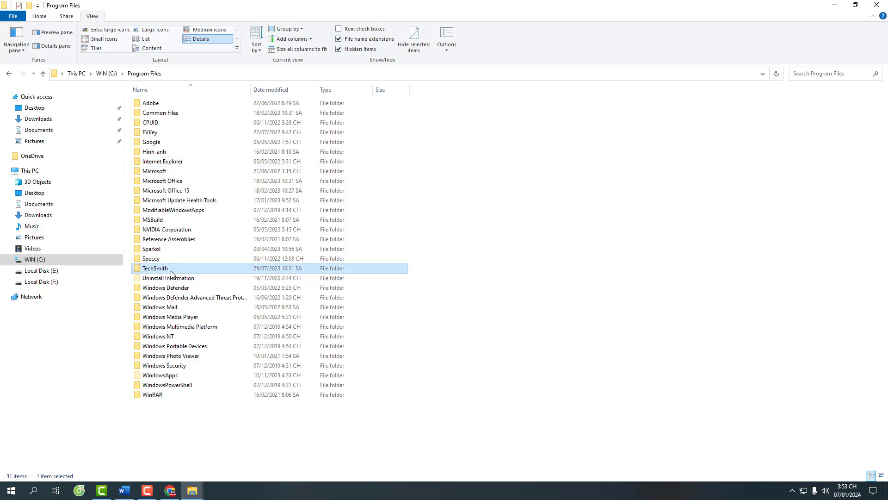
pyautogui.rightClick(171, 268)
pyautogui.click(208, 262)
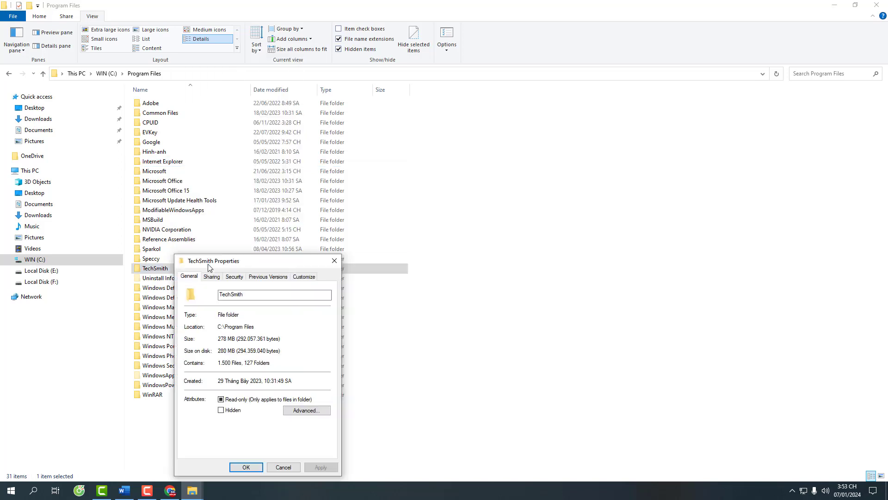
pyautogui.click(334, 261)
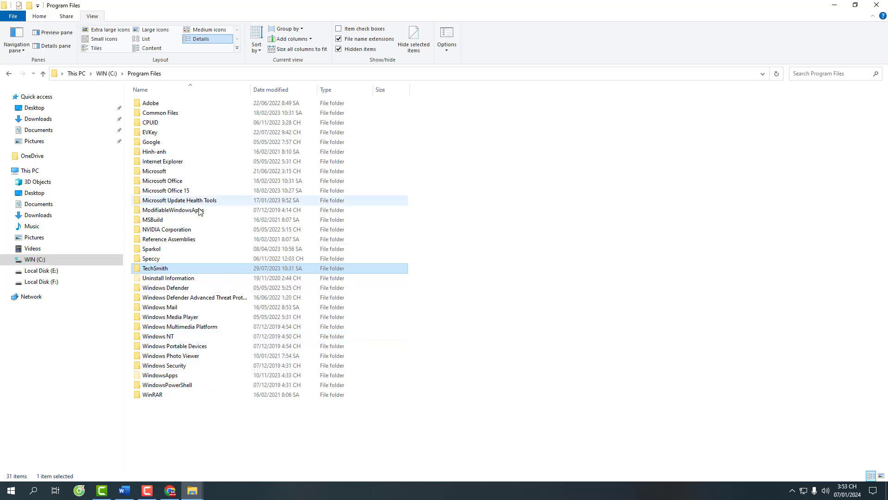
# - Go up to WIN (C:), reopen Program Files and view the properties of its Microsoft Office folder, closing them when done
pyautogui.click(106, 74)
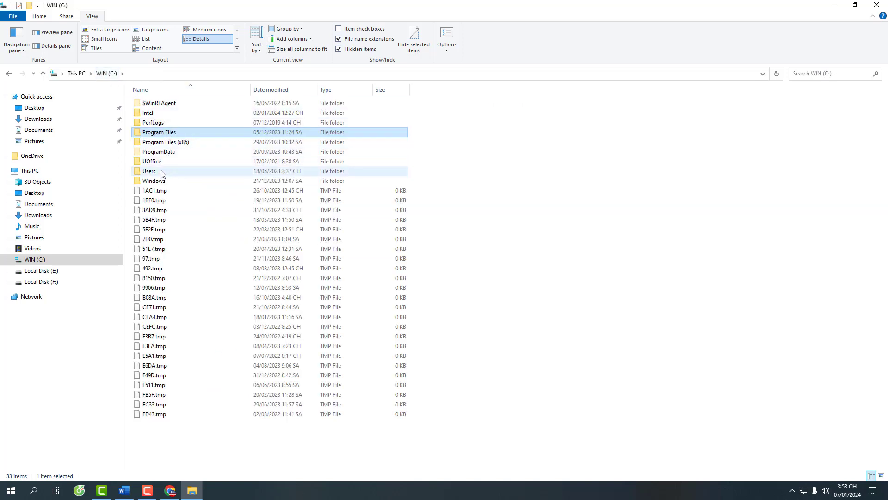
pyautogui.doubleClick(181, 132)
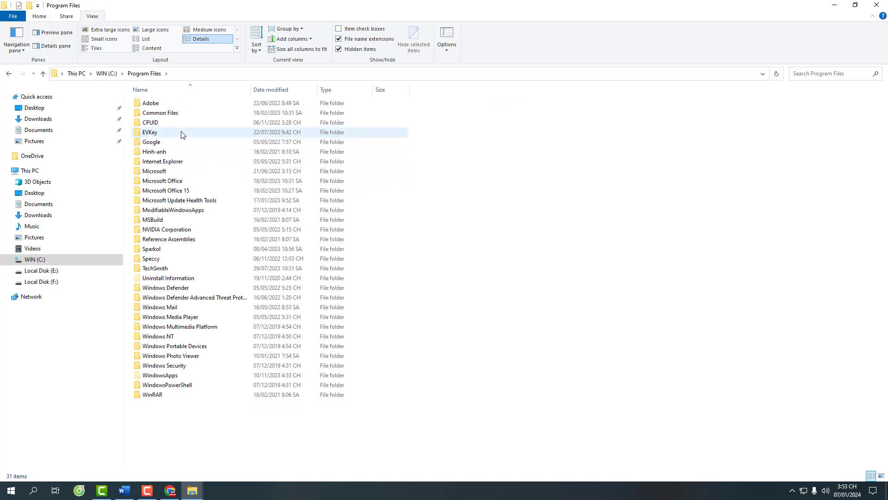
pyautogui.click(174, 182)
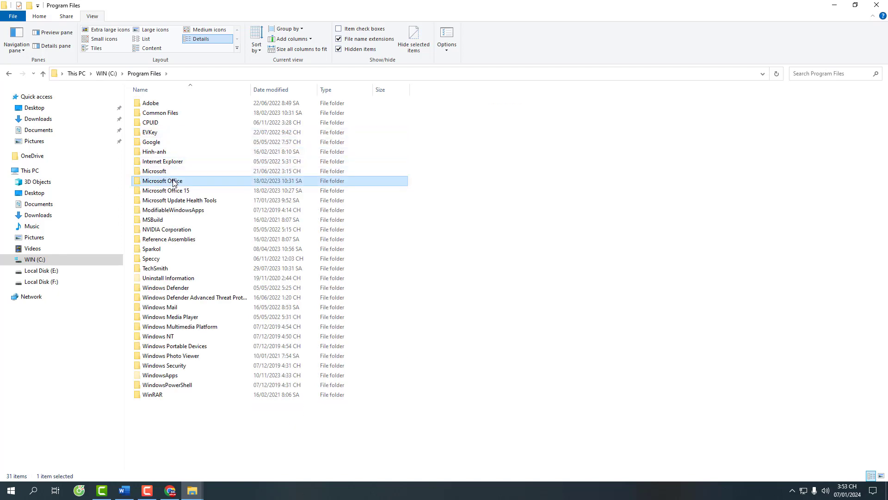
pyautogui.rightClick(174, 181)
pyautogui.click(196, 399)
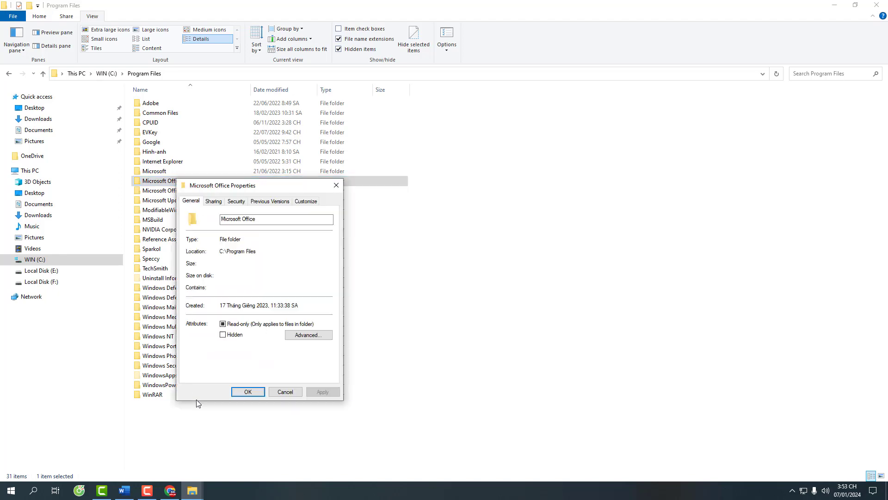
pyautogui.click(335, 185)
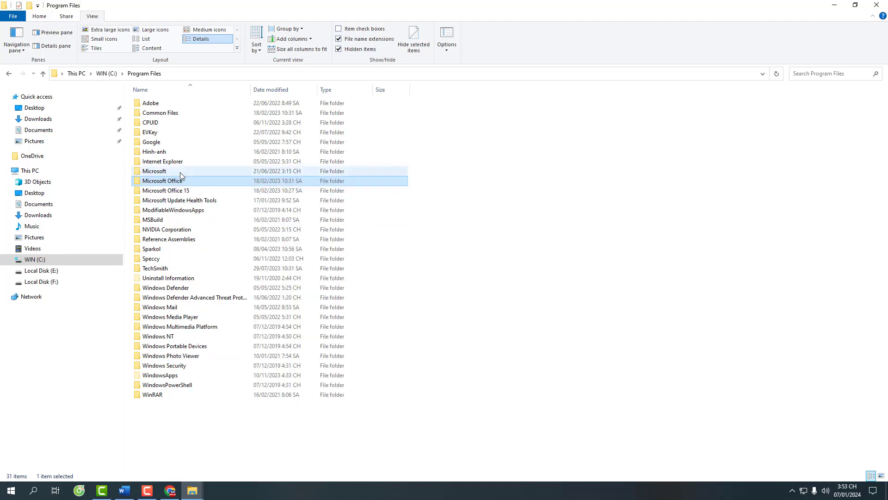
# - Check the size of the Microsoft folder in its properties, and close them
pyautogui.click(179, 172)
pyautogui.rightClick(179, 173)
pyautogui.click(203, 389)
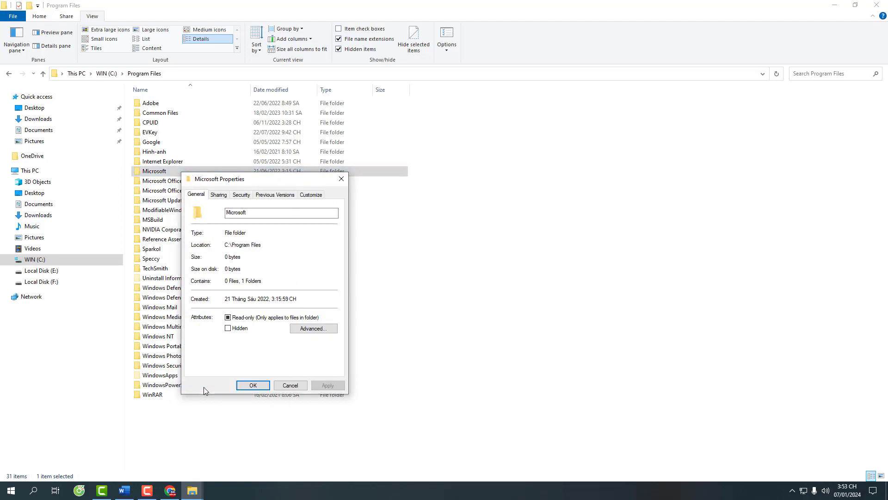
pyautogui.click(341, 179)
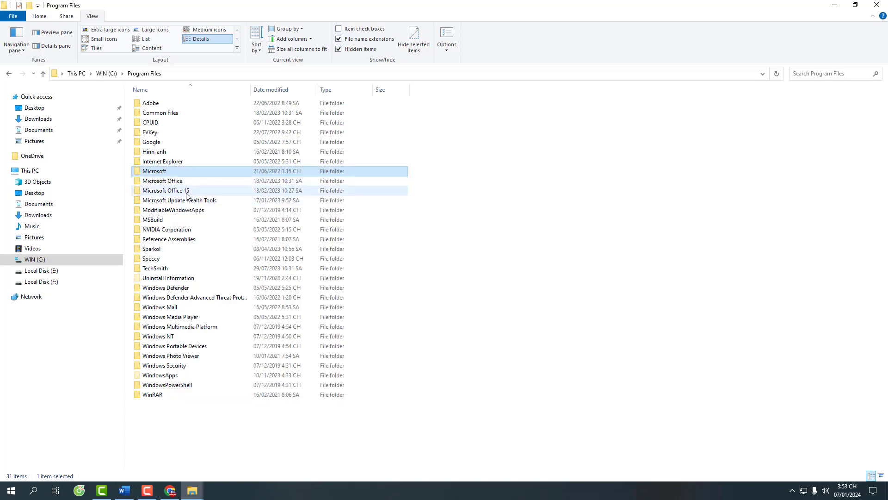
# - Check the size of the Microsoft Office 15 folder in its properties, and close them
pyautogui.click(187, 192)
pyautogui.rightClick(187, 194)
pyautogui.click(215, 407)
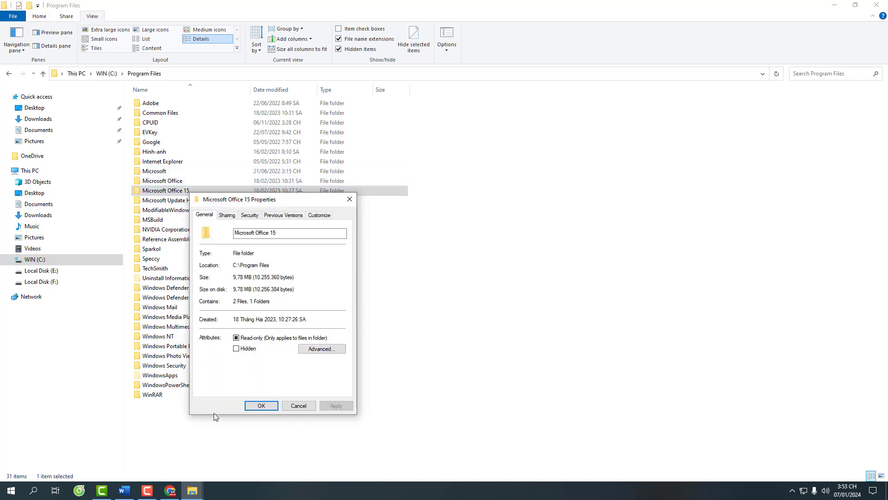
pyautogui.click(350, 200)
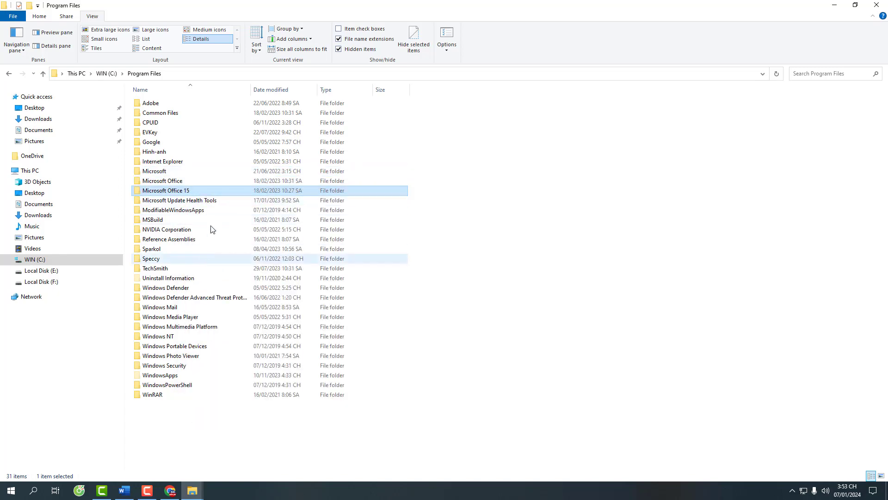
# - Check the size of the Sparkol folder in its properties, and close them
pyautogui.click(170, 250)
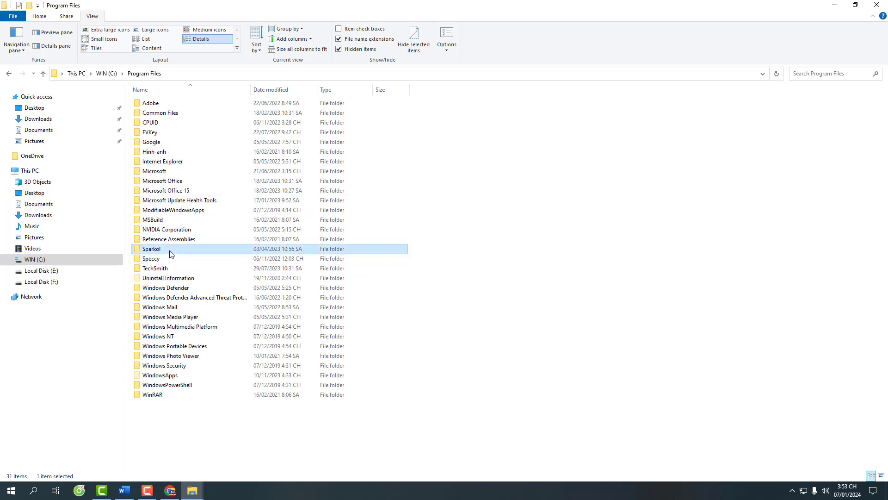
pyautogui.rightClick(170, 250)
pyautogui.click(199, 466)
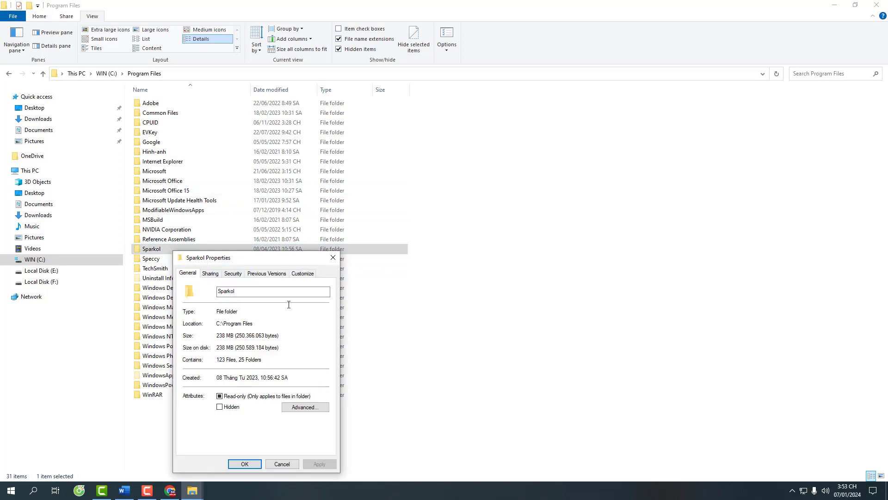
pyautogui.click(333, 257)
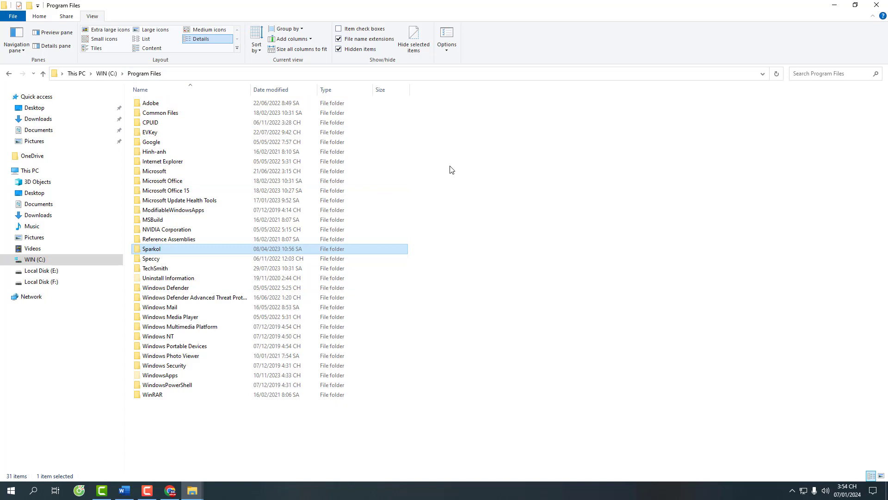
# - Open the Users folder on WIN (C:), check its total size in its properties, and close them
pyautogui.click(106, 75)
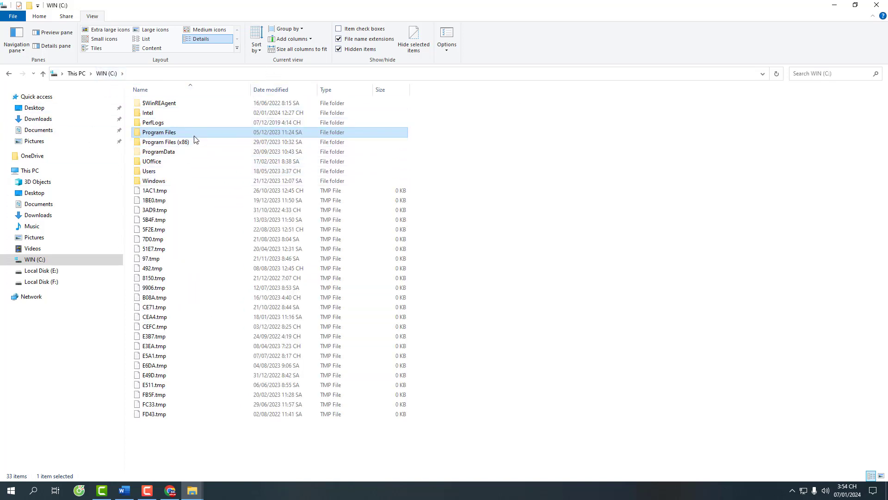
pyautogui.doubleClick(163, 172)
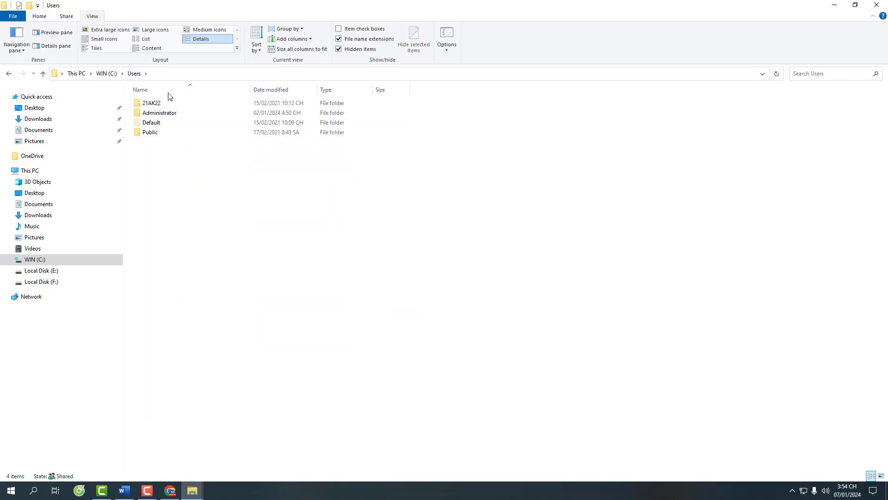
pyautogui.rightClick(168, 187)
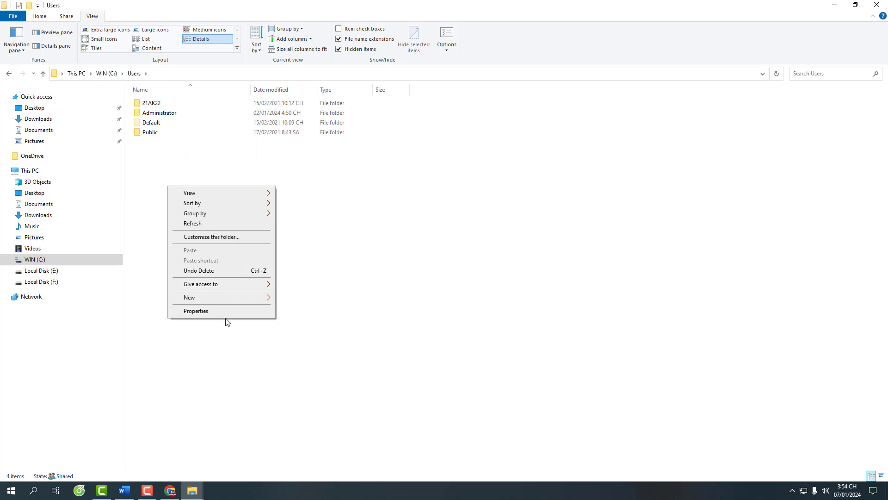
pyautogui.click(200, 310)
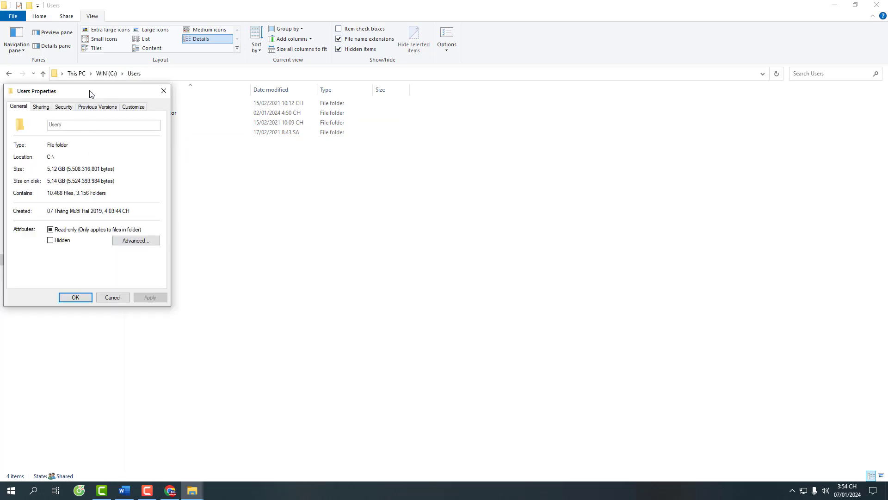
pyautogui.moveTo(90, 94); pyautogui.dragTo(505, 119)
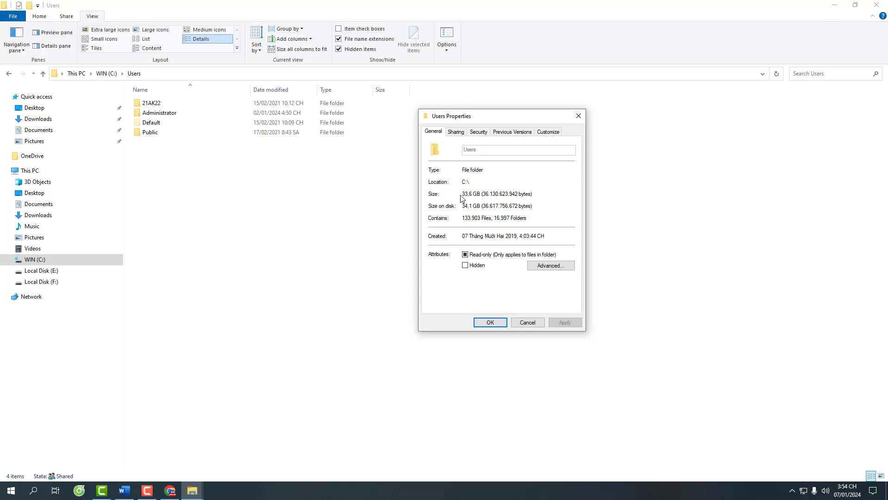
pyautogui.click(578, 116)
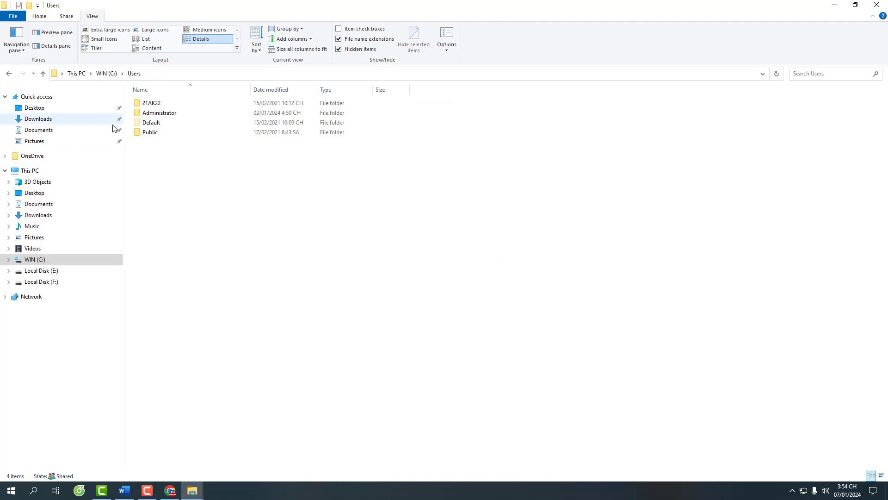
# - Open the Administrator folder inside Users and check its total size in its properties
pyautogui.doubleClick(169, 115)
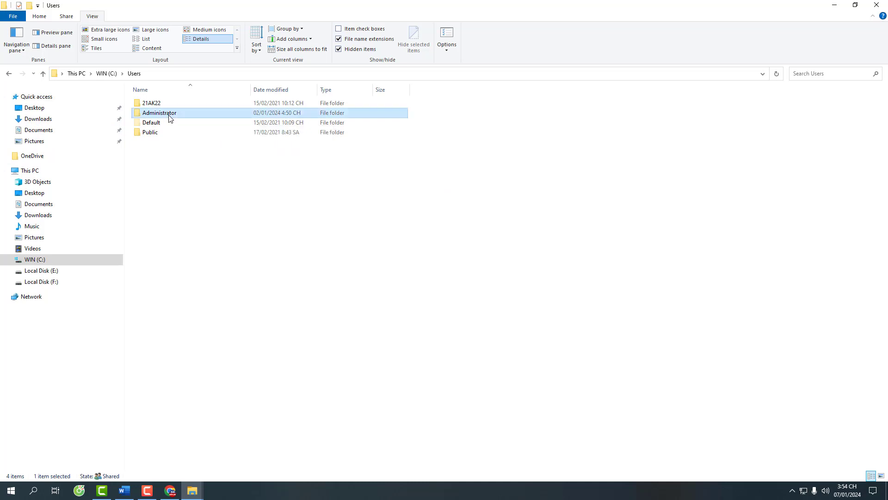
pyautogui.rightClick(479, 163)
pyautogui.click(500, 286)
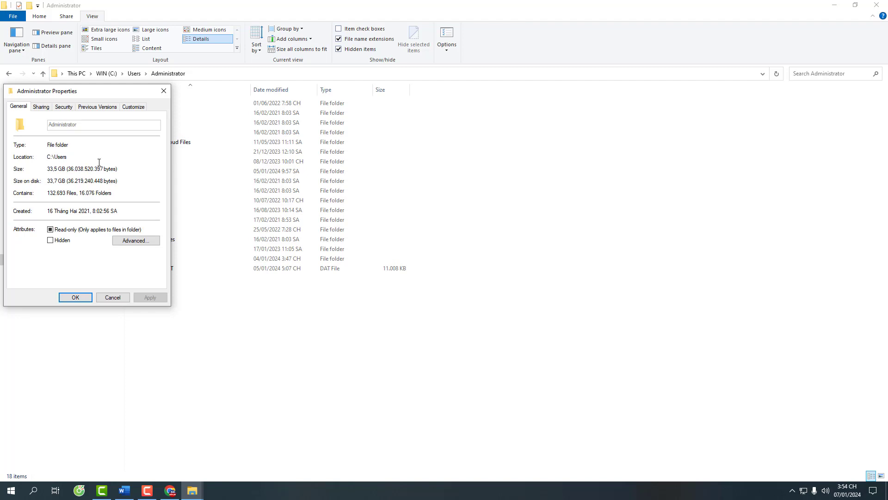
# - Open the Adobe folder under Administrator's AppData\Local and check its total size in its properties, and close them
pyautogui.click(164, 91)
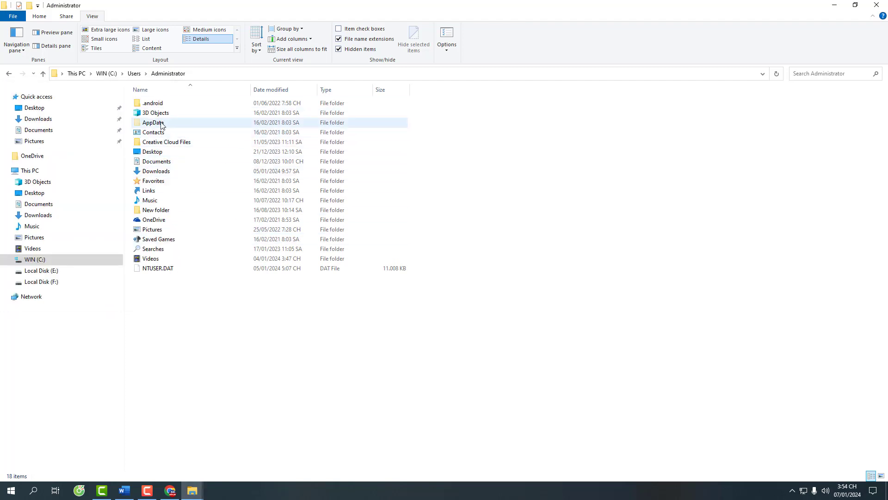
pyautogui.doubleClick(161, 124)
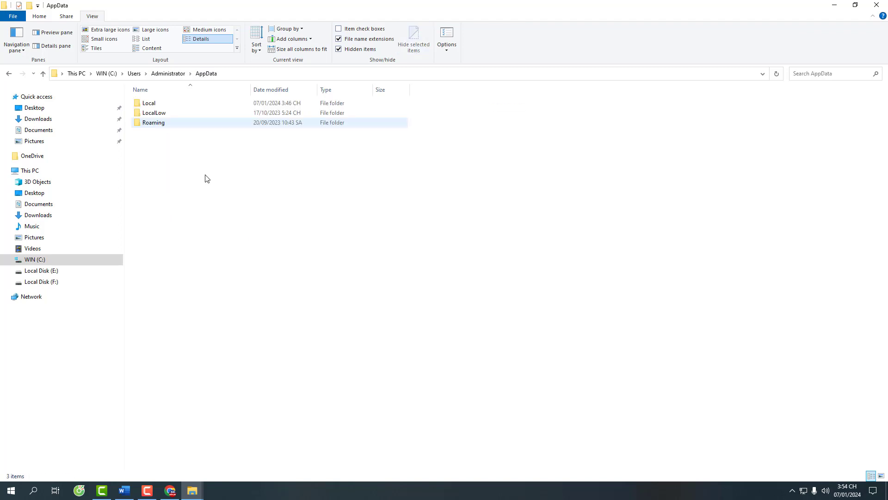
pyautogui.doubleClick(155, 106)
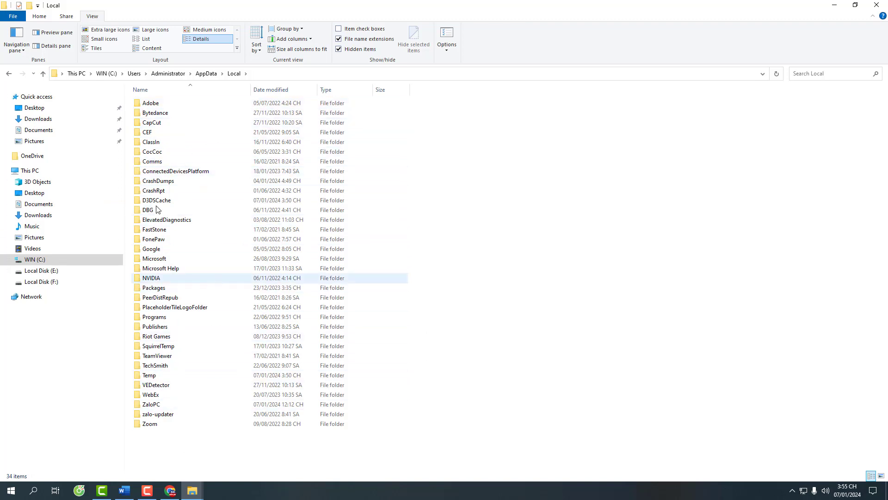
pyautogui.doubleClick(167, 103)
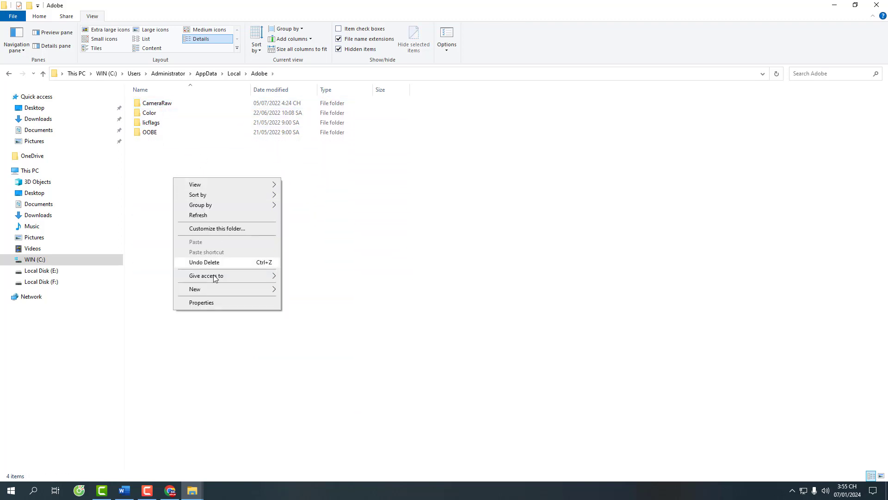
pyautogui.click(209, 303)
pyautogui.click(164, 91)
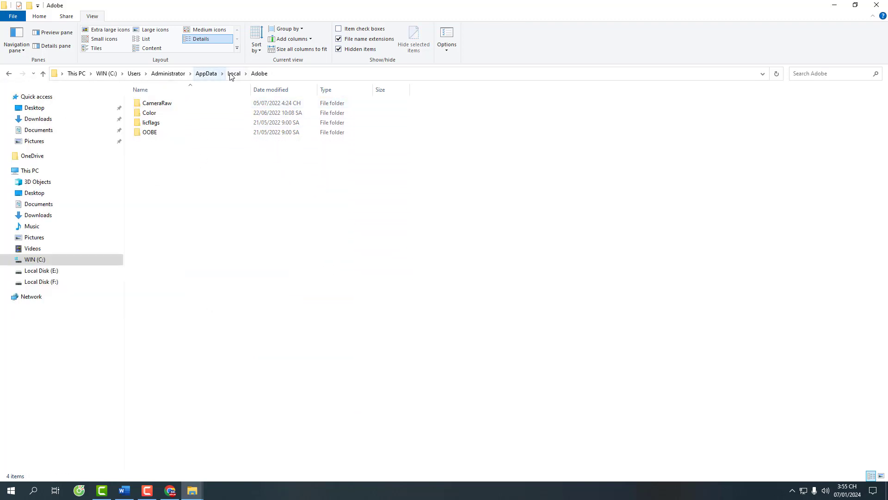
# - Return to the Local folder, check the size of the CapCut folder in its properties, and close them
pyautogui.click(234, 74)
pyautogui.click(162, 125)
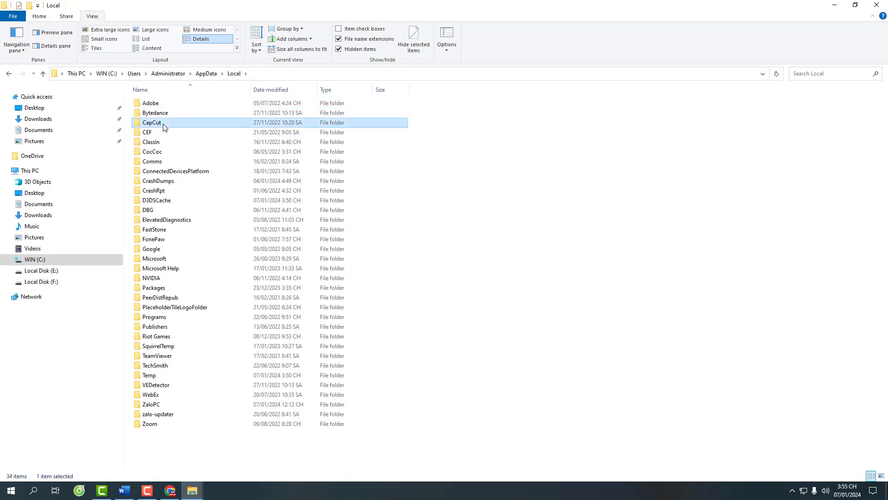
pyautogui.rightClick(162, 124)
pyautogui.click(198, 341)
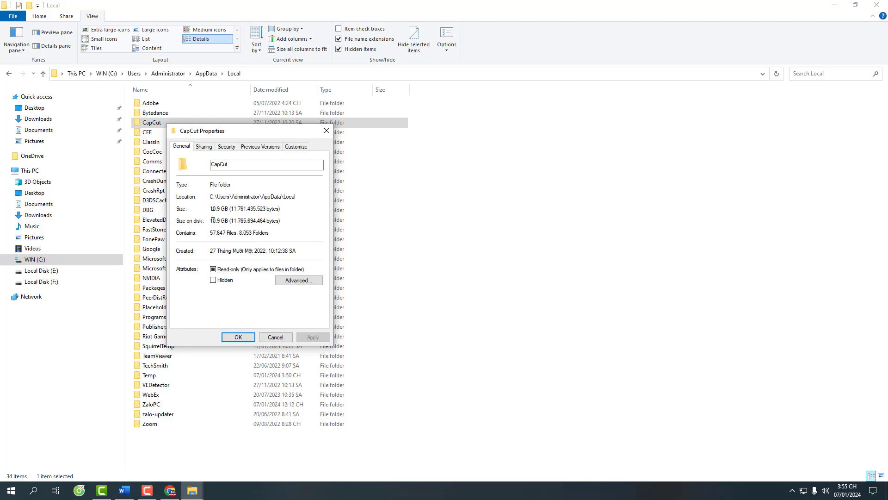
pyautogui.click(326, 132)
# - Open CapCut's Videos folder and examine the files inside the folder beginning with "1 mô hình kinh doanh"
pyautogui.doubleClick(184, 124)
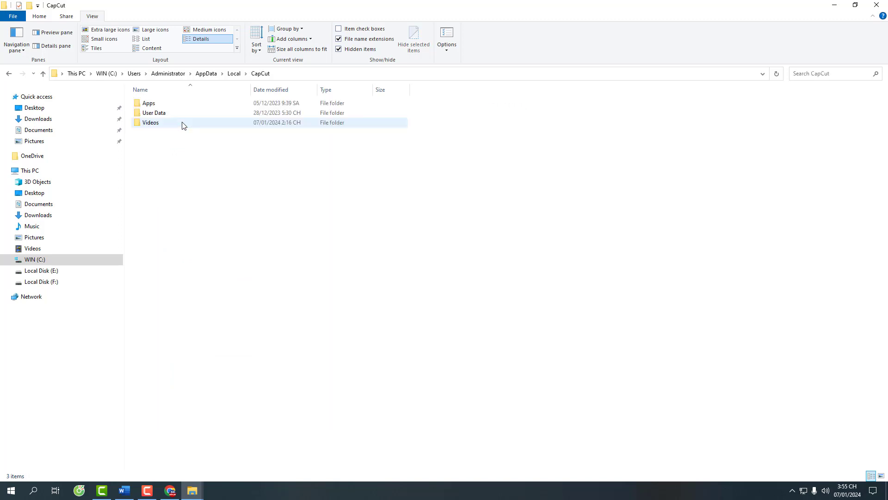
pyautogui.doubleClick(170, 123)
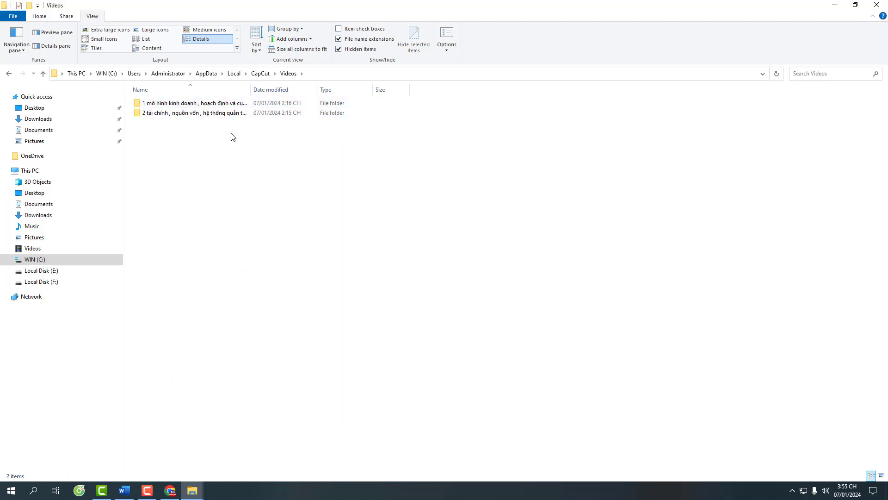
pyautogui.click(258, 75)
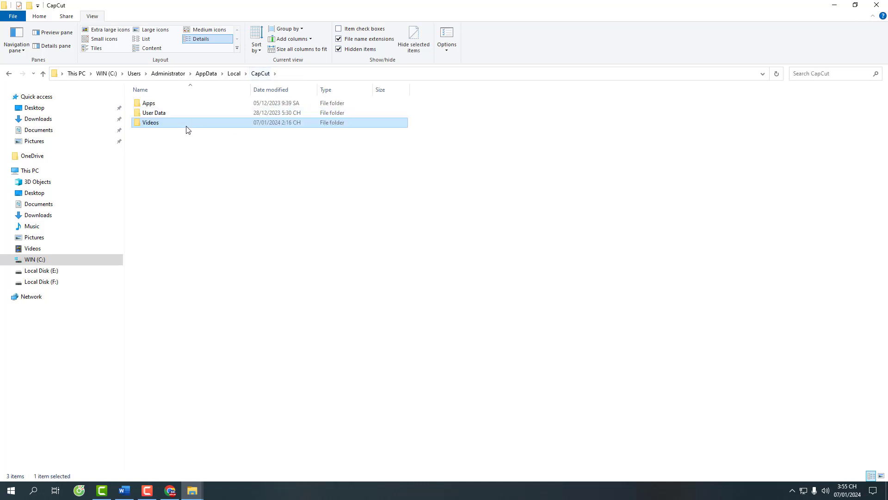
pyautogui.doubleClick(186, 123)
pyautogui.doubleClick(221, 107)
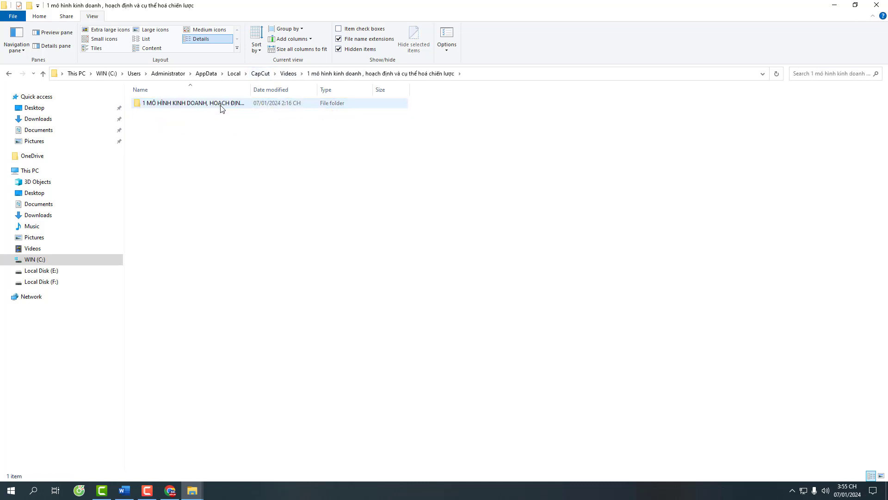
pyautogui.doubleClick(222, 106)
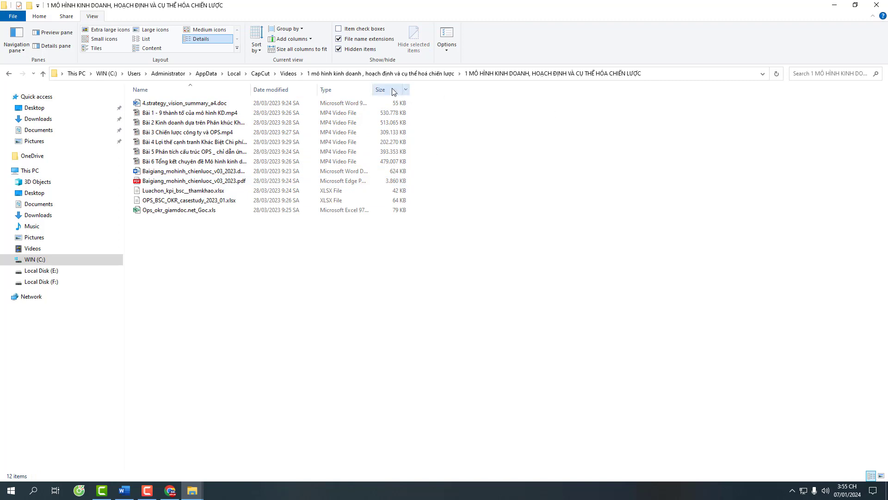
# - Return to CapCut's Videos folder and delete both folders in it
pyautogui.click(291, 74)
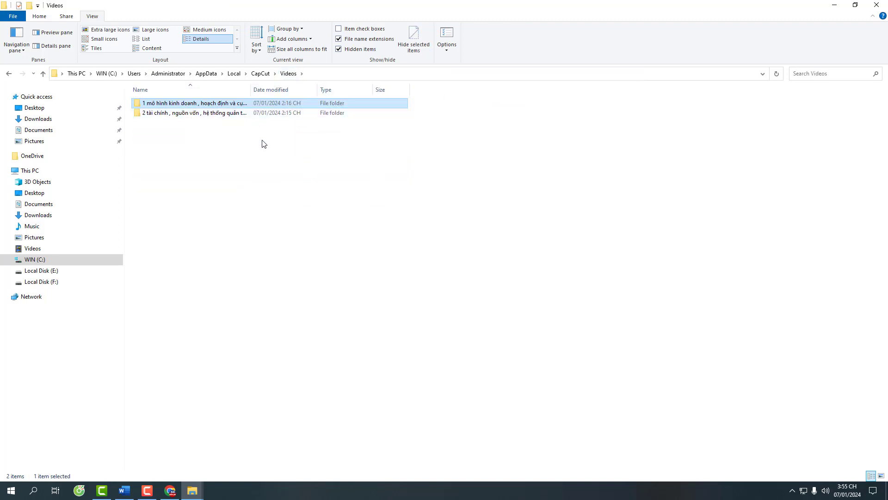
pyautogui.hotkey('ctrl', 'a')
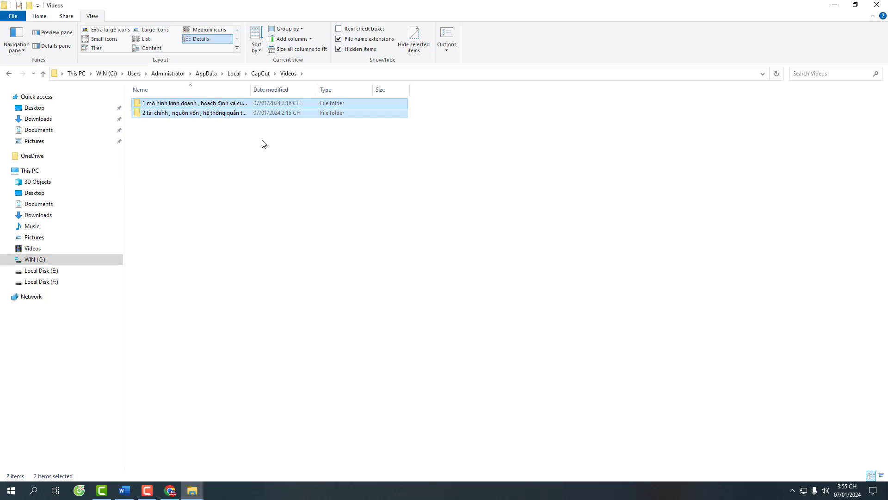
pyautogui.press('Delete')
# - Open the User Data folder inside CapCut, check its total size in its properties, and close them
pyautogui.click(259, 75)
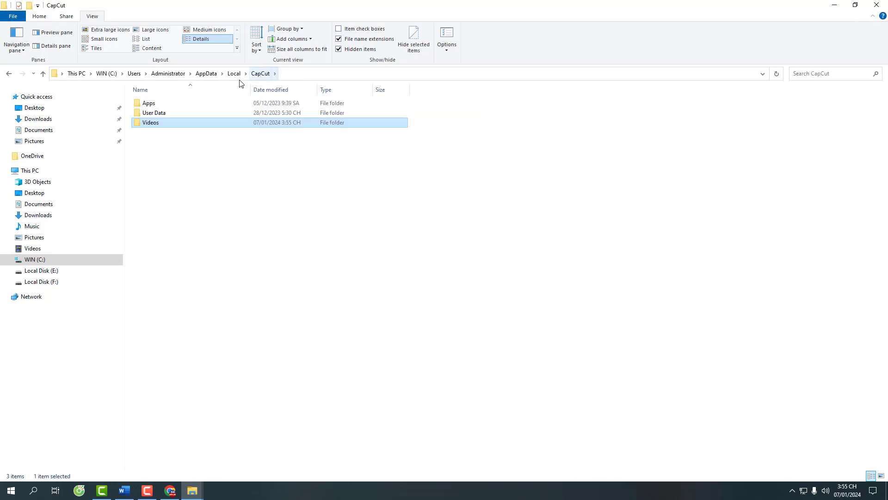
pyautogui.doubleClick(157, 115)
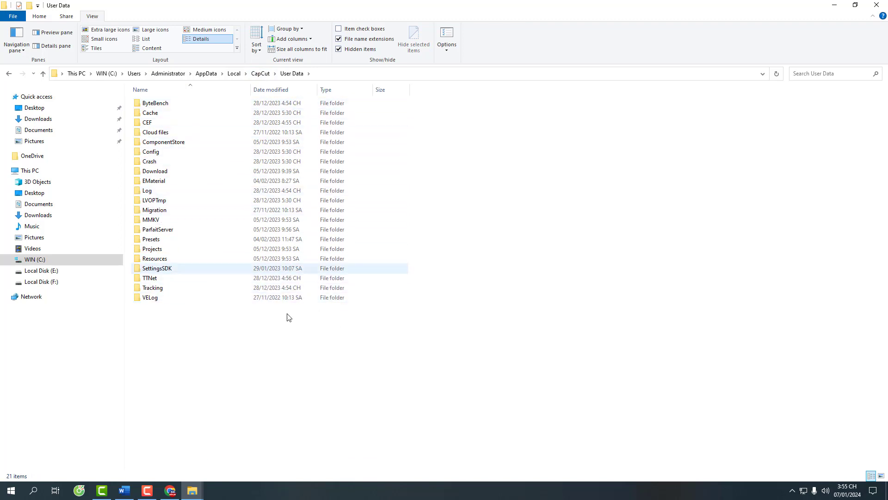
pyautogui.rightClick(217, 349)
pyautogui.click(246, 474)
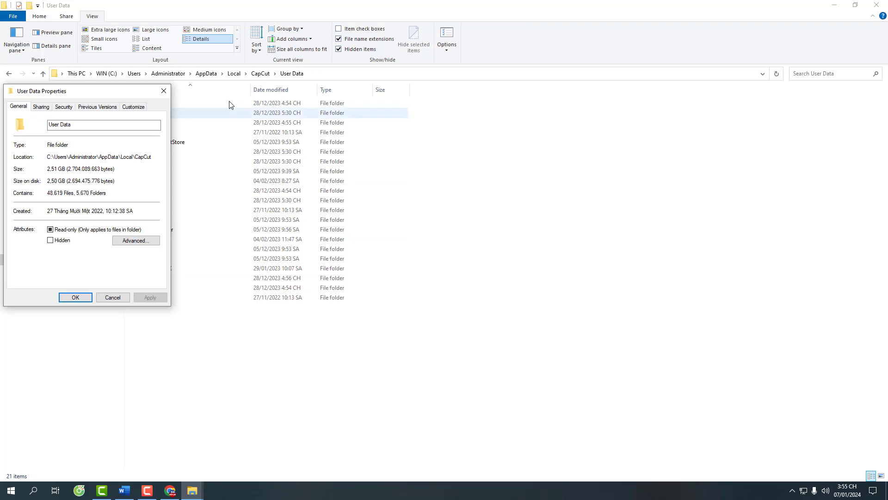
pyautogui.click(163, 91)
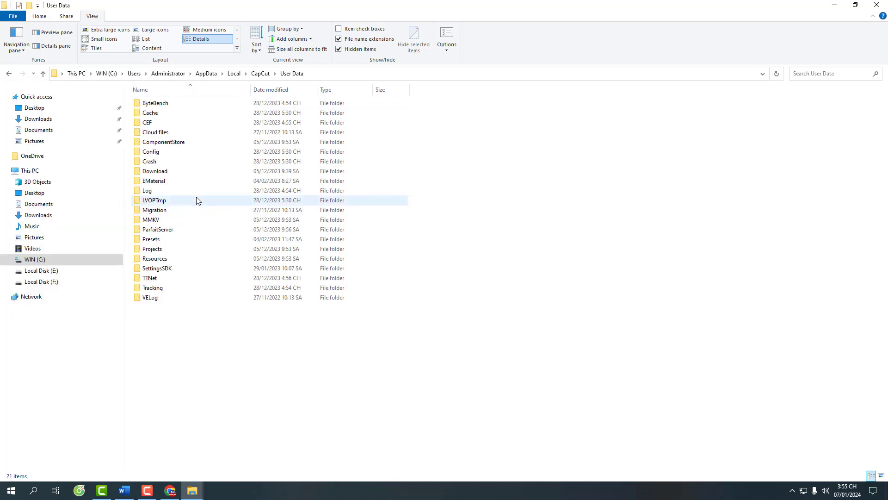
# - Open the Cache folder inside User Data, check its total size in its properties, and close them
pyautogui.doubleClick(150, 113)
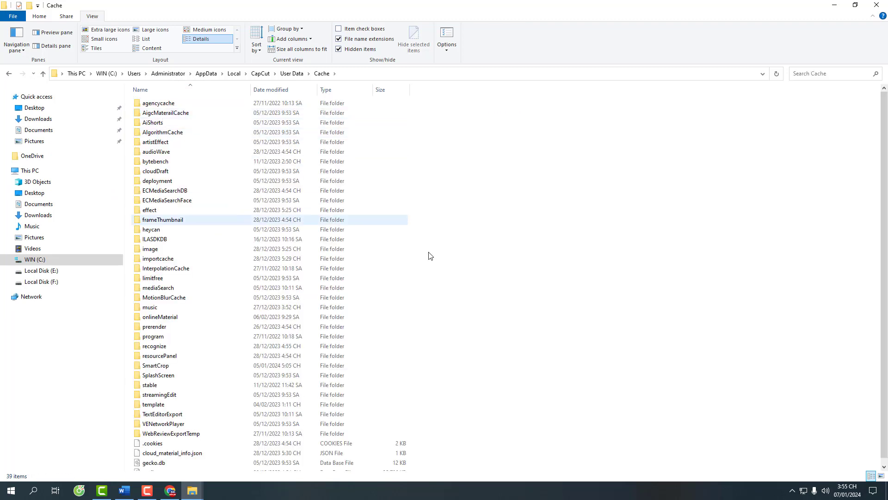
pyautogui.scroll(-1, 502, 232)
pyautogui.rightClick(454, 213)
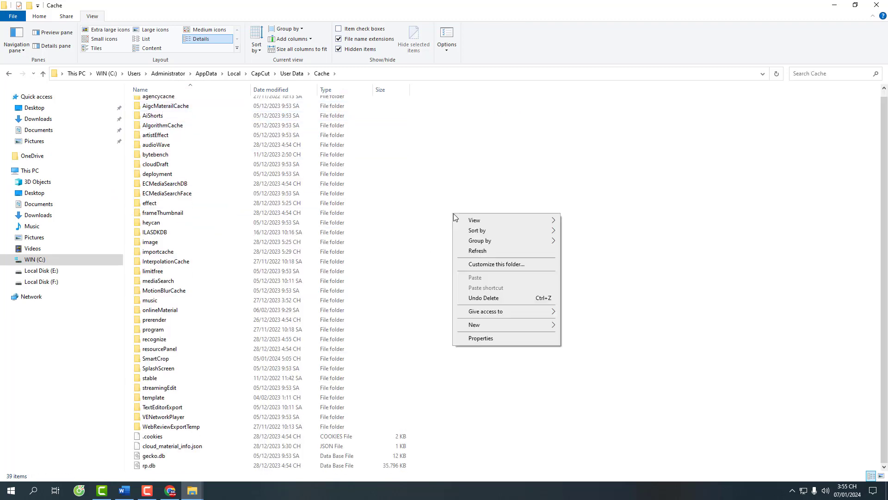
pyautogui.click(484, 339)
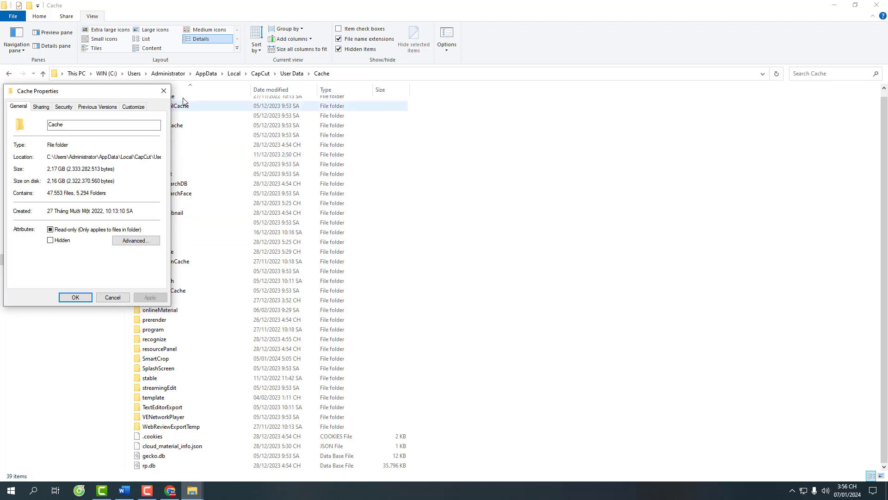
pyautogui.click(164, 91)
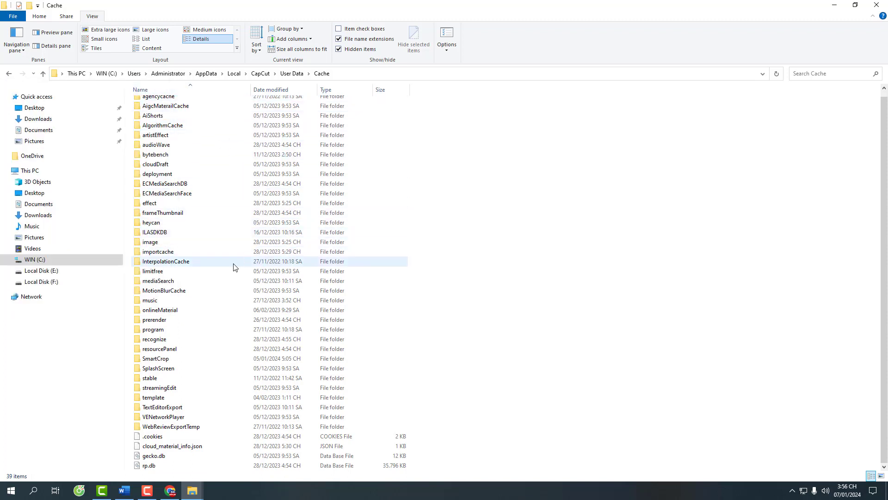
# - Open the image folder inside Cache, check its total size in its properties, and close them
pyautogui.click(172, 244)
pyautogui.doubleClick(173, 244)
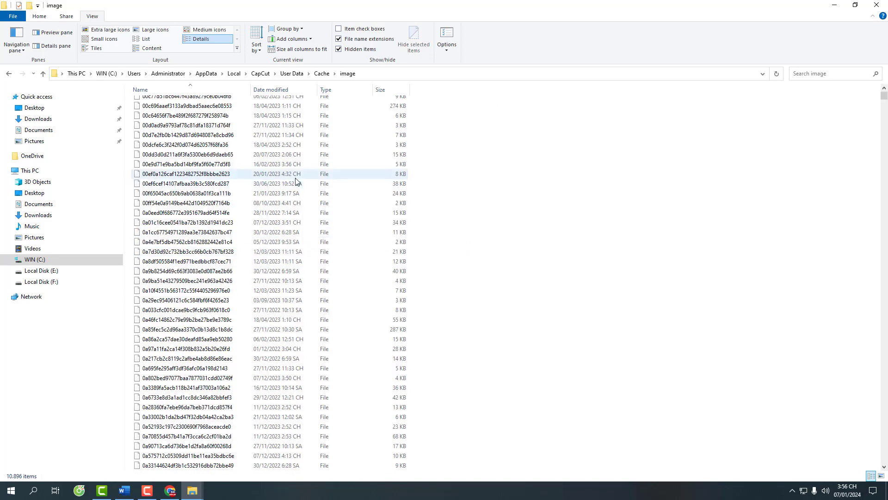
pyautogui.rightClick(445, 180)
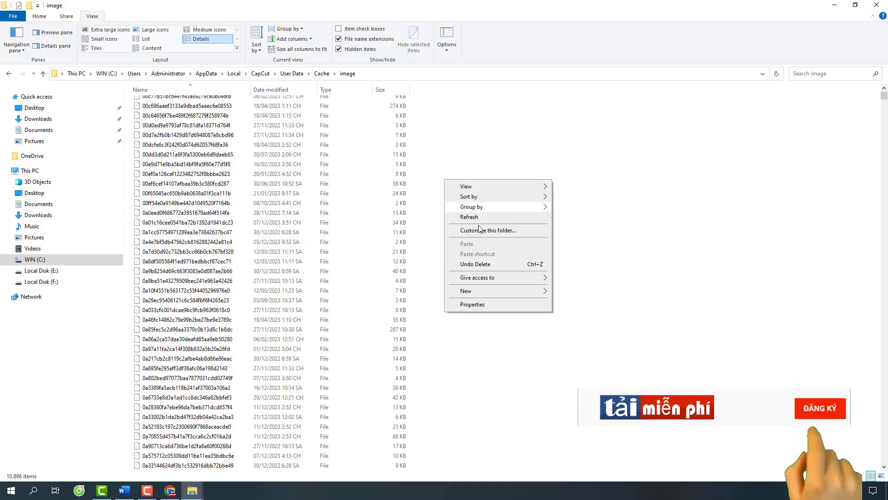
pyautogui.click(472, 304)
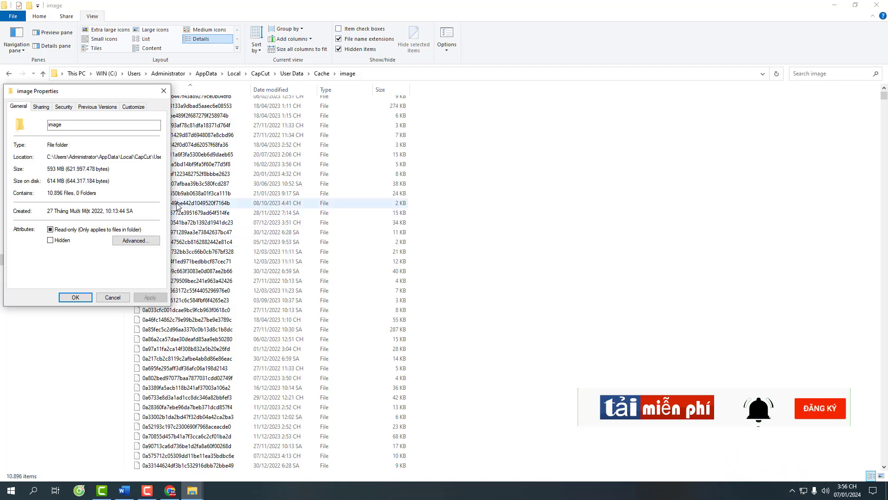
pyautogui.click(163, 91)
# - Look through the Cache folder's contents, return to User Data, and recheck the Cache folder's size in its properties
pyautogui.click(321, 73)
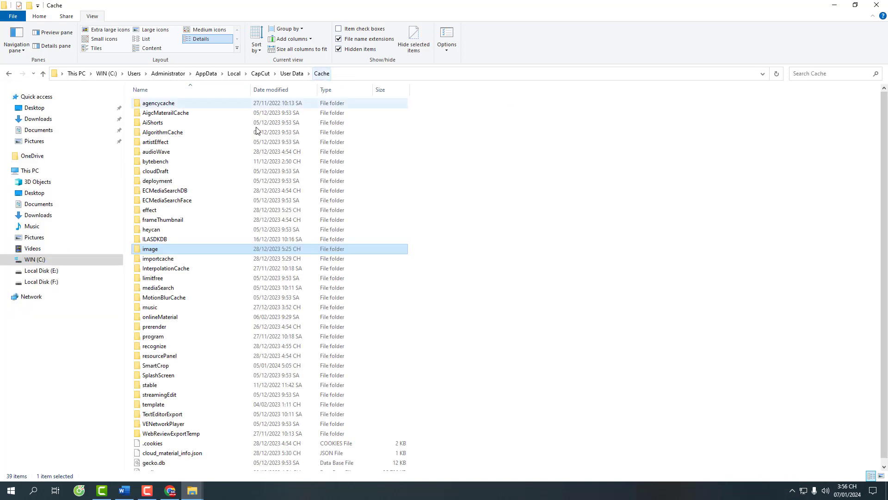
pyautogui.scroll(-1, 223, 266)
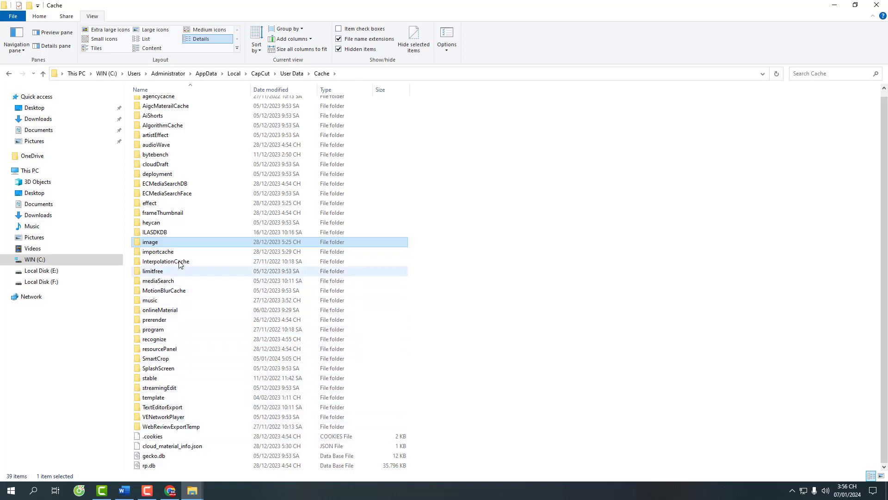
pyautogui.scroll(1, 207, 192)
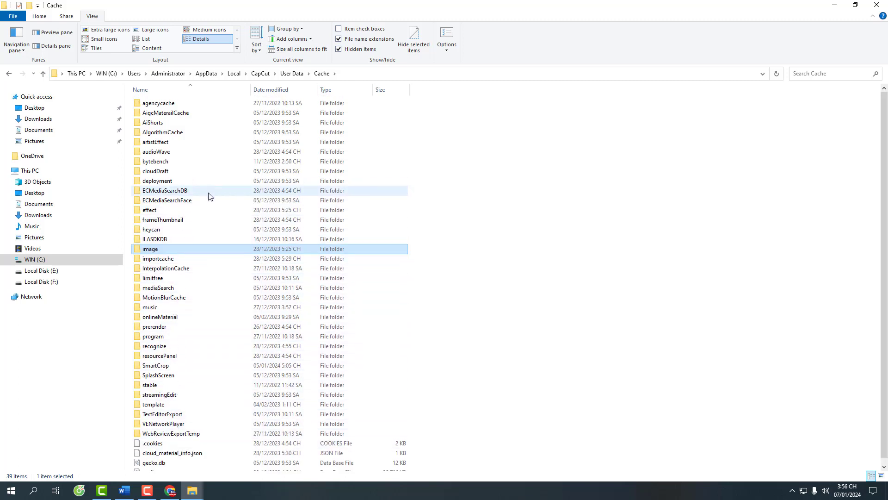
pyautogui.click(291, 74)
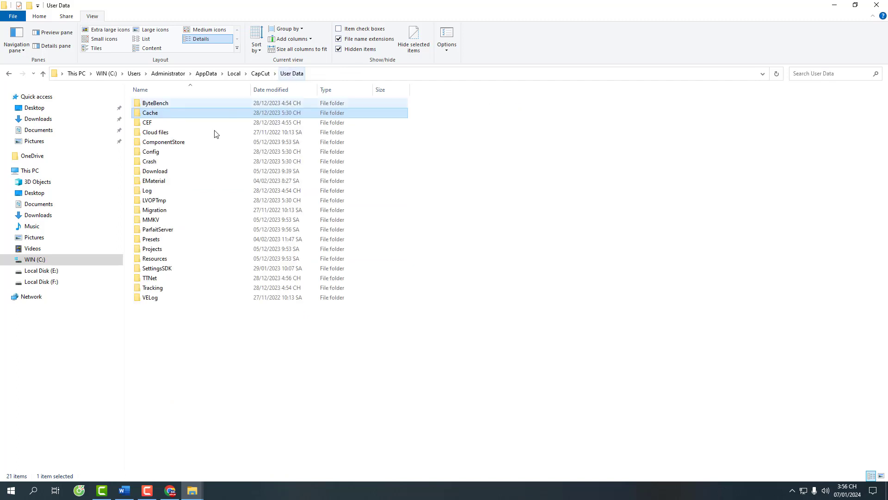
pyautogui.rightClick(163, 110)
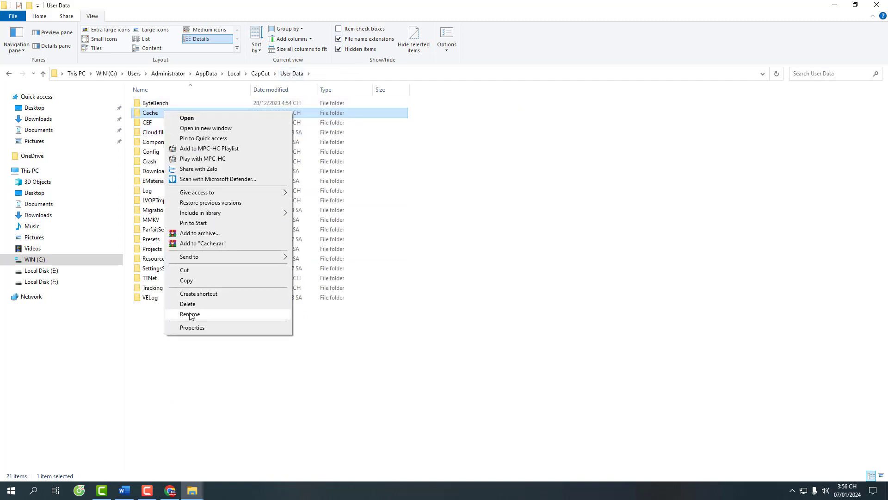
pyautogui.click(194, 327)
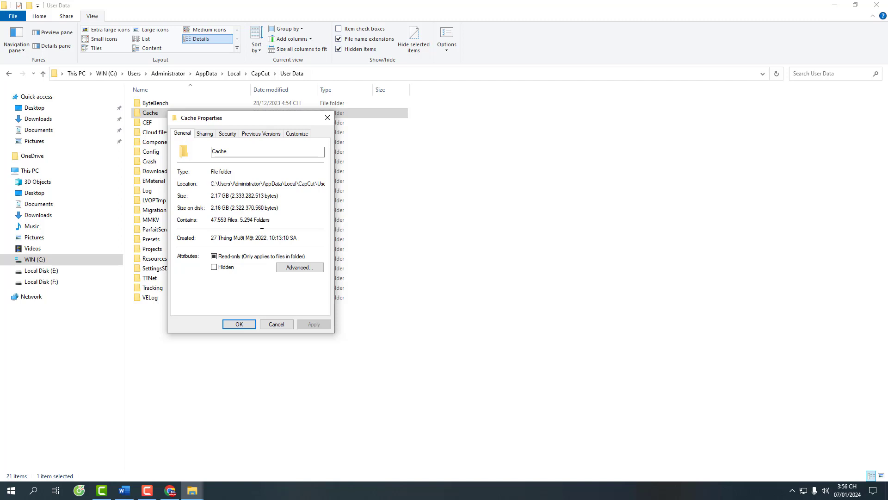
pyautogui.click(327, 118)
# - Open the image folder inside Cache and permanently delete all of its files
pyautogui.doubleClick(240, 116)
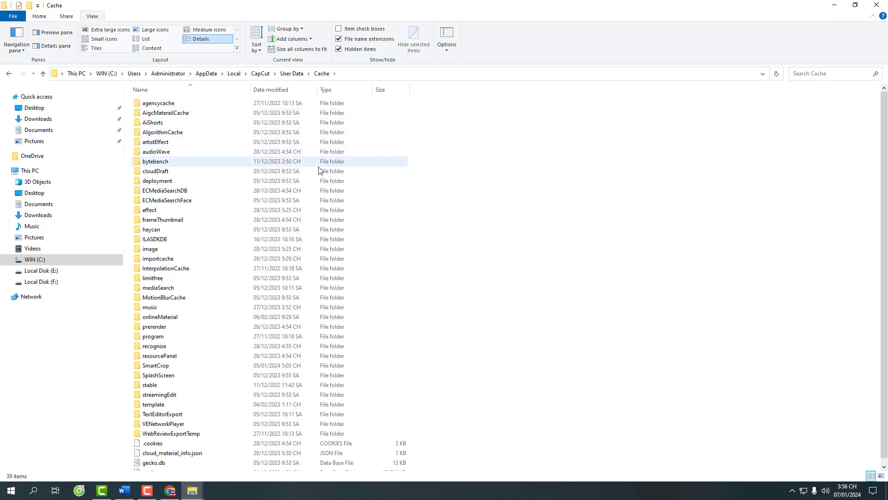
pyautogui.doubleClick(163, 250)
pyautogui.scroll(-3, 422, 250)
pyautogui.scroll(-20, 433, 277)
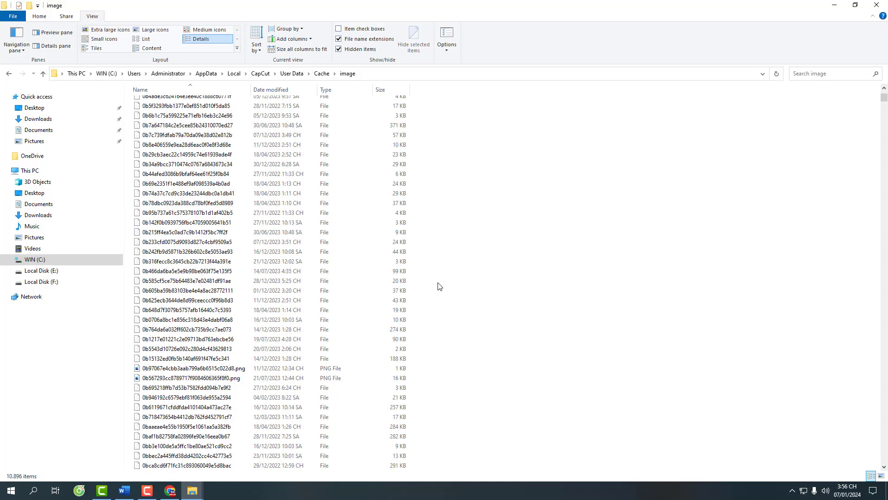
pyautogui.scroll(-5, 495, 287)
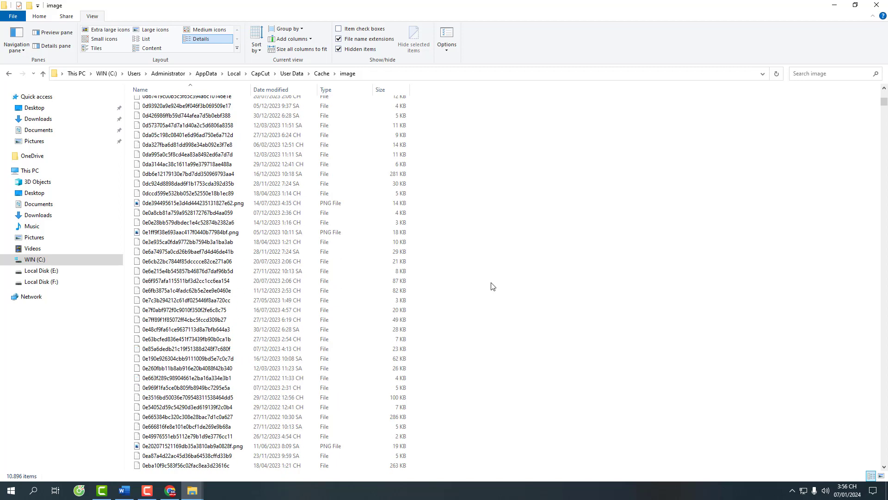
pyautogui.hotkey('ctrl', 'a')
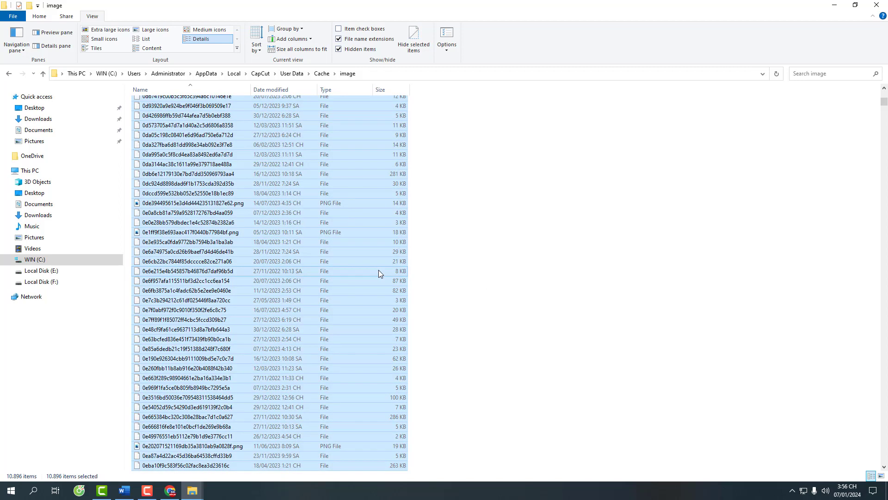
pyautogui.hotkey('shift', 'Delete')
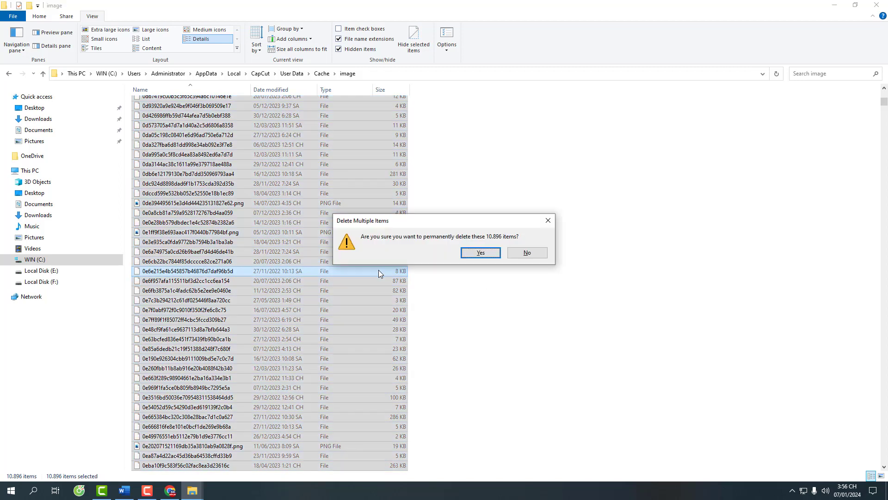
pyautogui.click(481, 253)
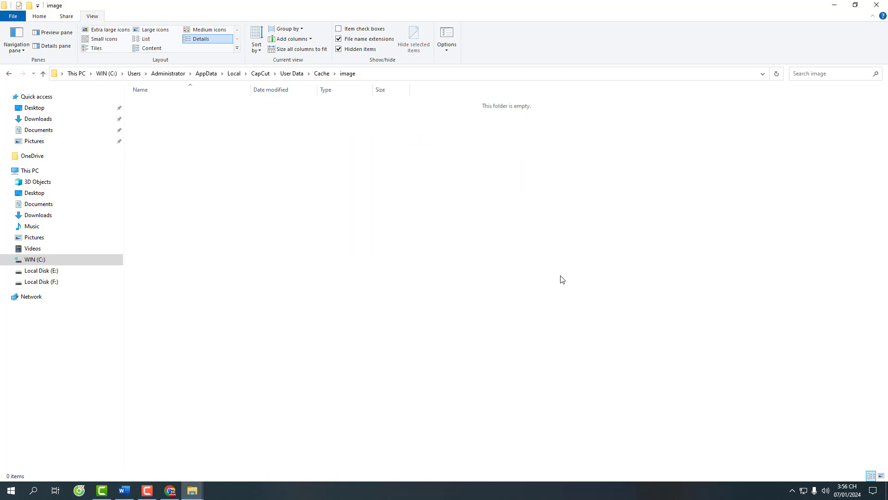
# - Look through CapCut's Cache, User Data and Download folders, and return to the Local folder
pyautogui.click(321, 74)
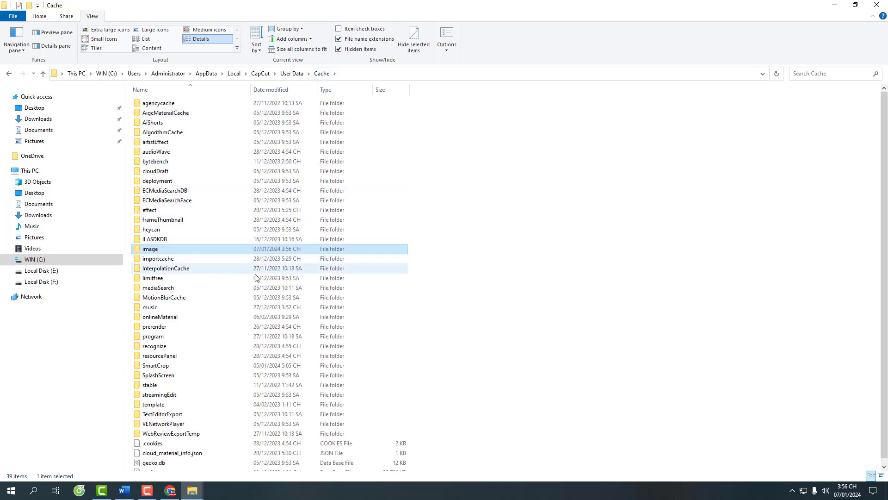
pyautogui.scroll(-1, 265, 215)
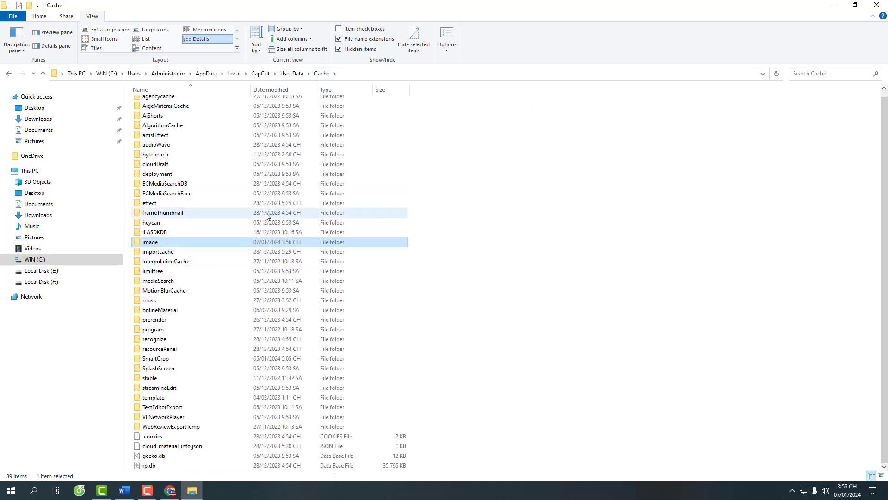
pyautogui.scroll(1, 227, 333)
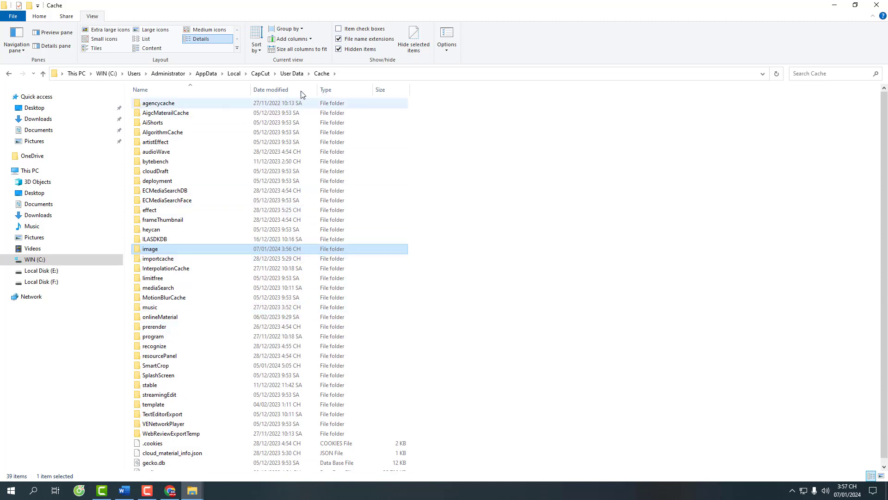
pyautogui.click(291, 74)
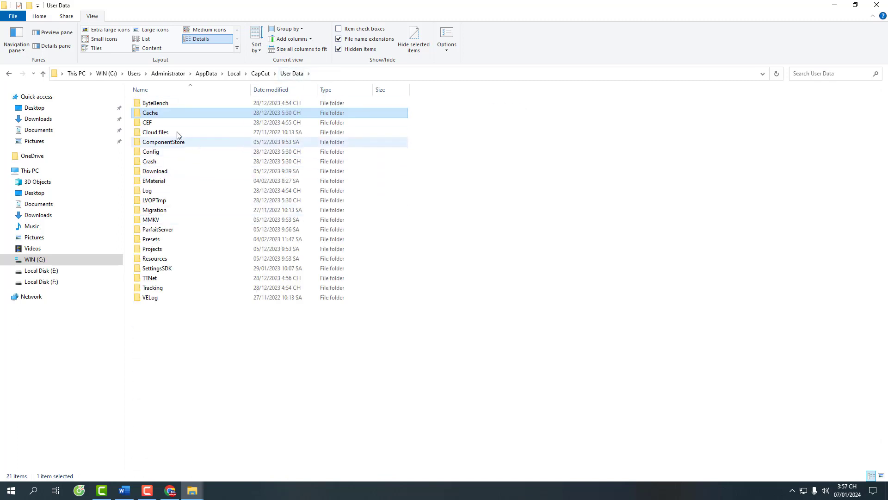
pyautogui.doubleClick(155, 171)
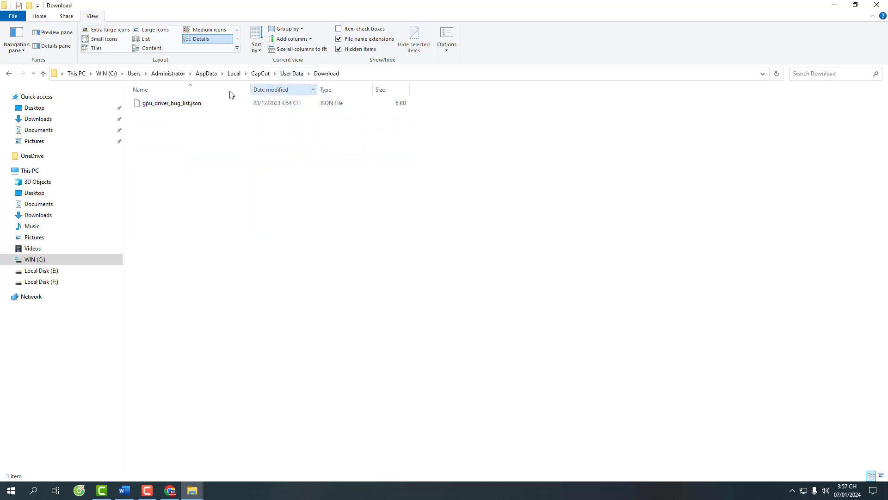
pyautogui.click(259, 75)
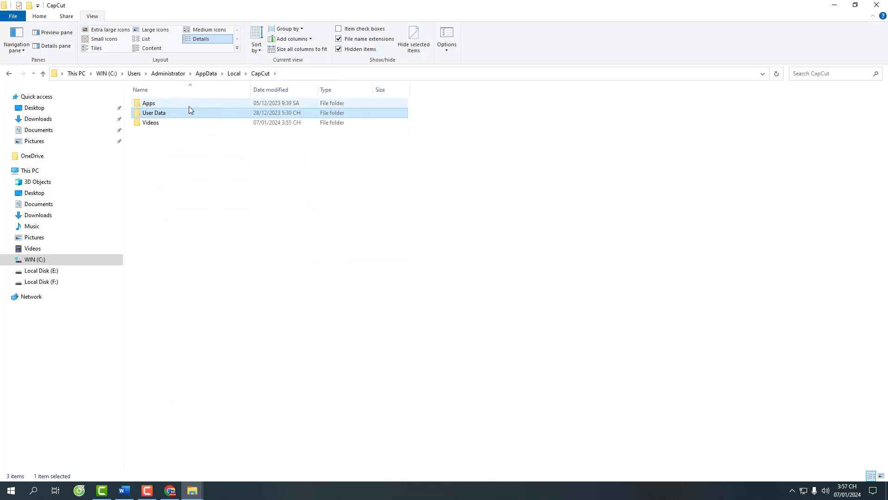
pyautogui.click(234, 75)
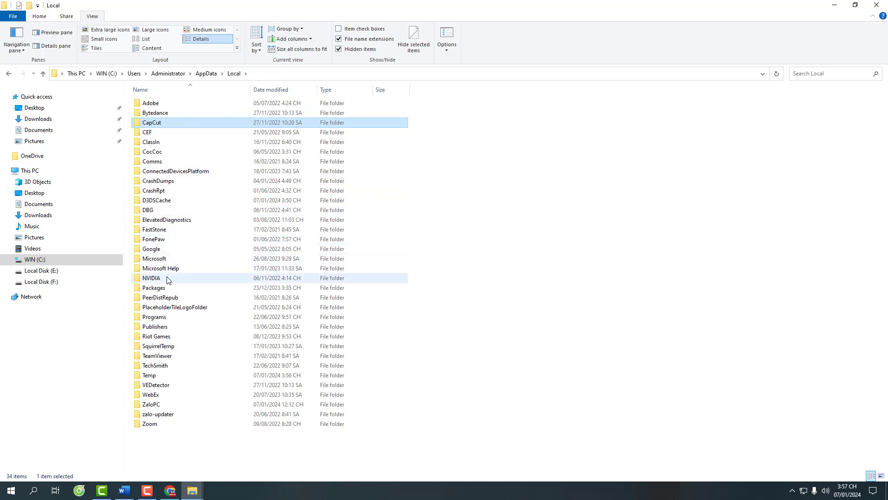
# - Permanently delete all videos and documents in TechSmith's Camtasia Studio folder, leaving out the 9.0 and CrashDumps folders
pyautogui.doubleClick(164, 365)
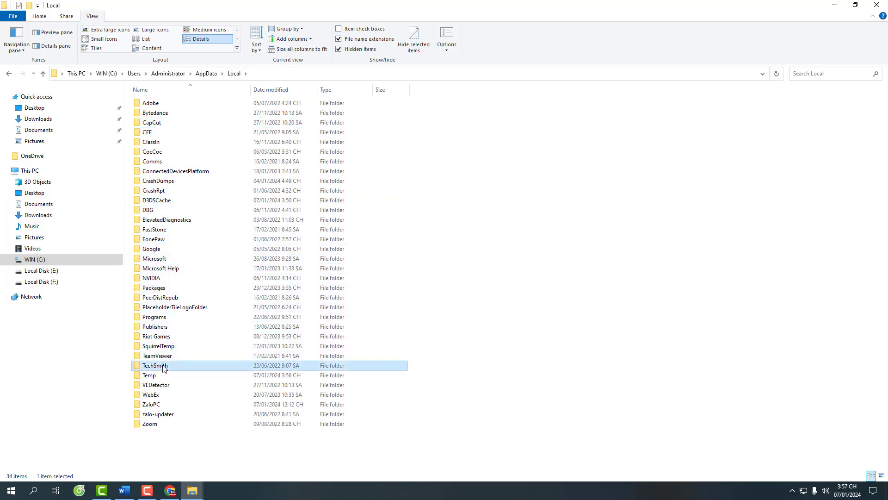
pyautogui.doubleClick(180, 104)
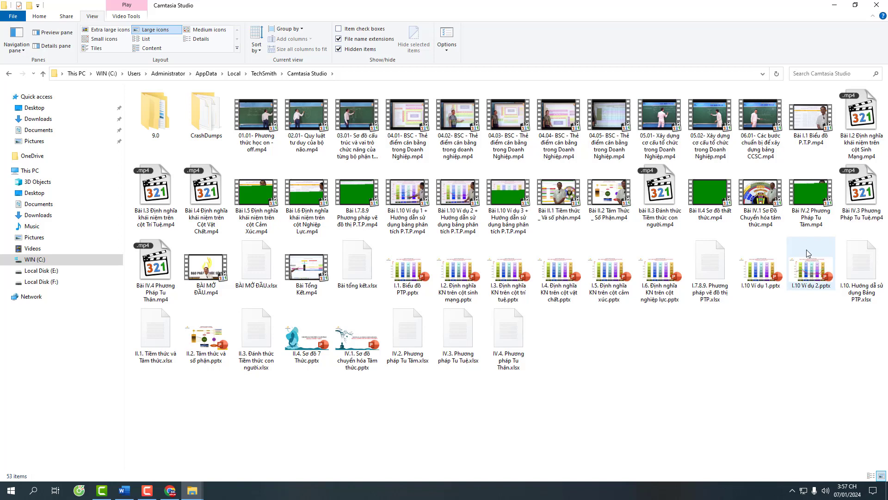
pyautogui.click(257, 120)
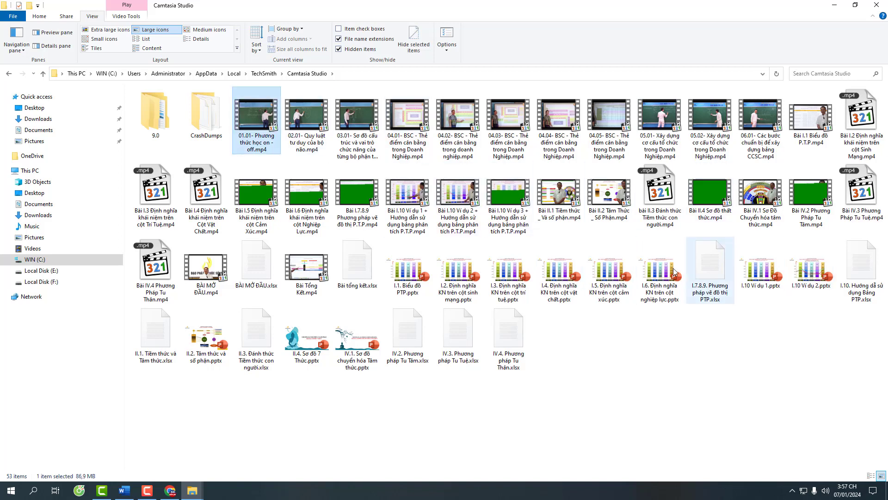
pyautogui.keyDown('shift'); pyautogui.click(510, 340); pyautogui.keyUp('shift')
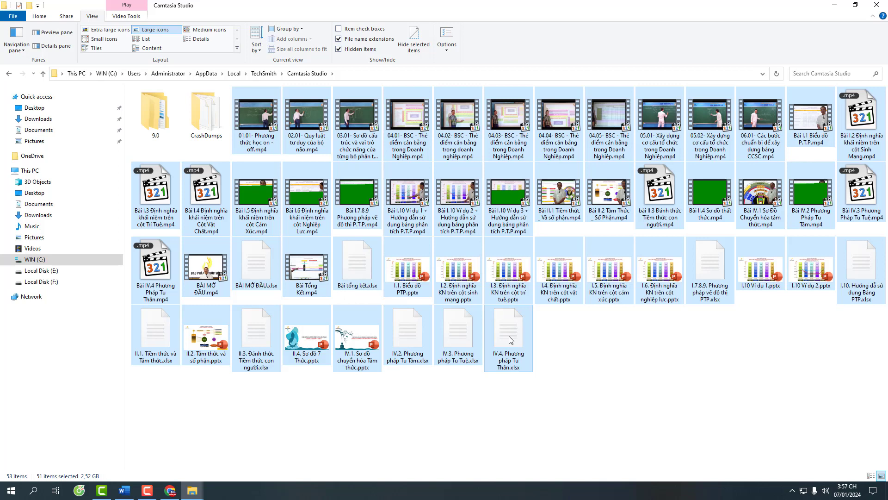
pyautogui.hotkey('shift', 'Delete')
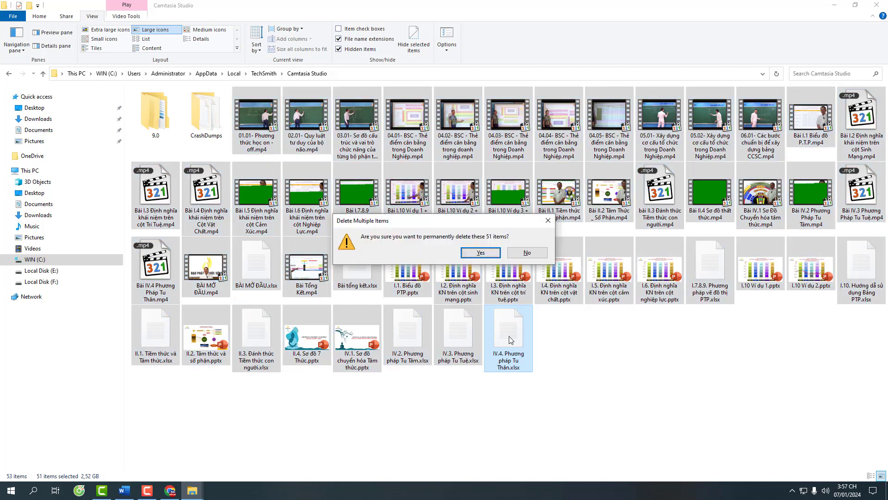
pyautogui.click(473, 255)
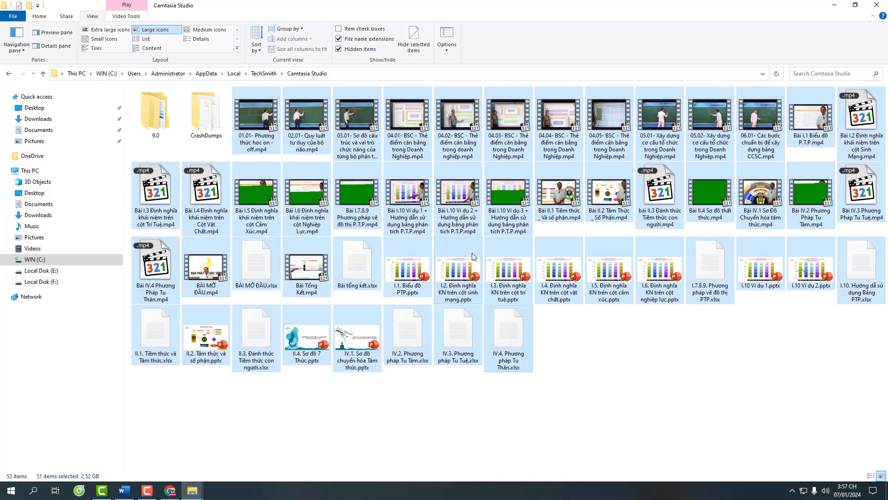
# - Return to Local, open ZaloPC, and look through its temp and action subfolders for large files
pyautogui.click(263, 74)
pyautogui.click(234, 74)
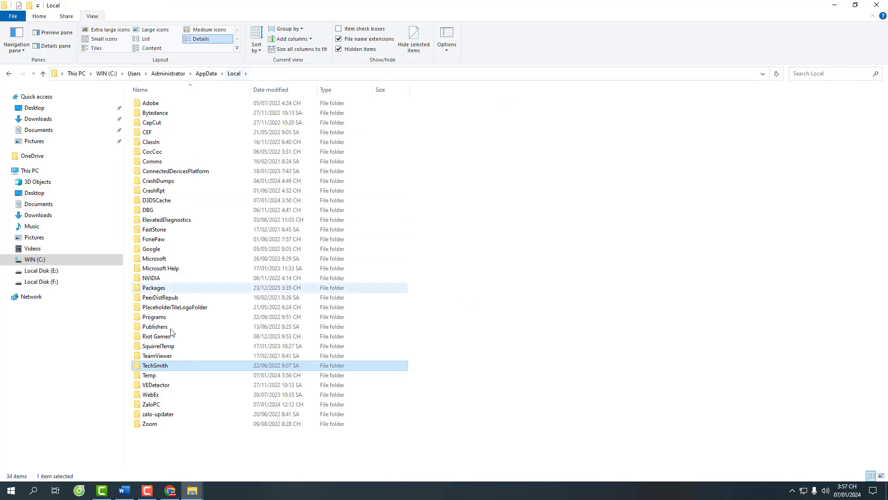
pyautogui.doubleClick(163, 406)
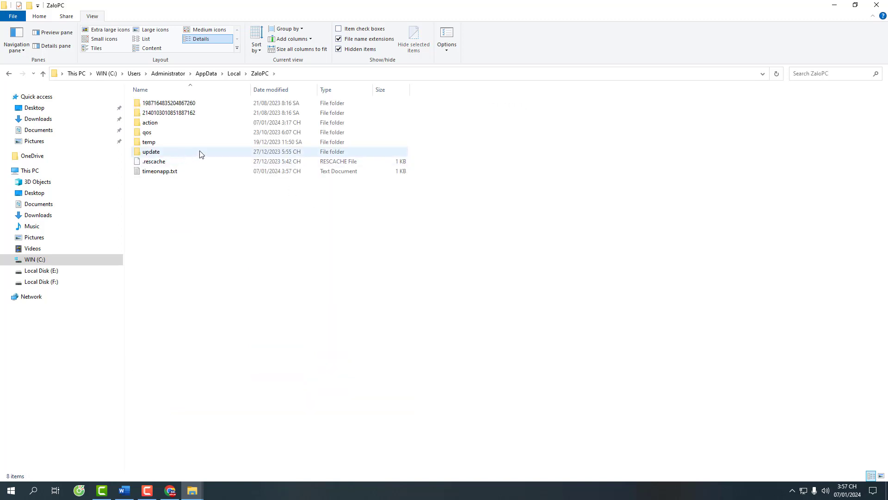
pyautogui.doubleClick(172, 142)
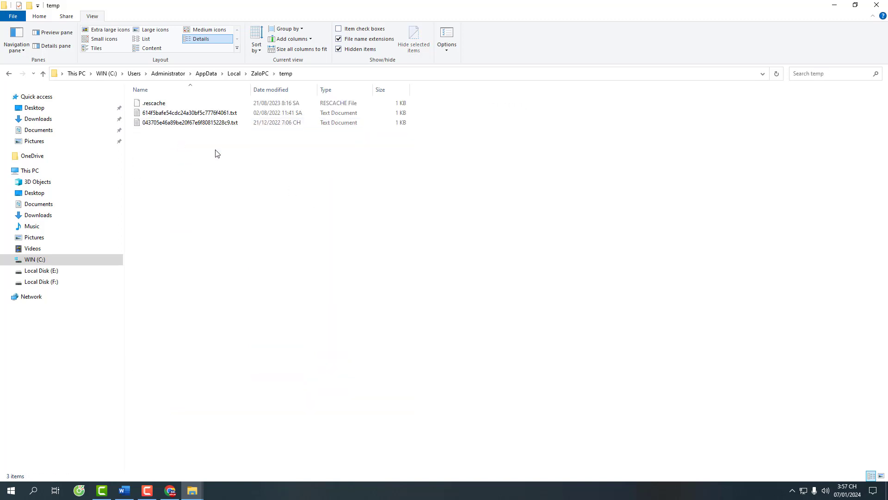
pyautogui.click(259, 73)
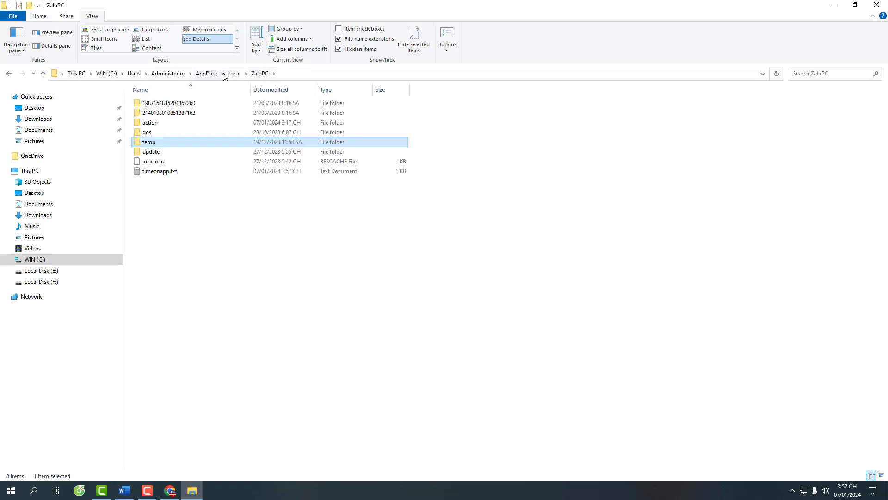
pyautogui.doubleClick(169, 122)
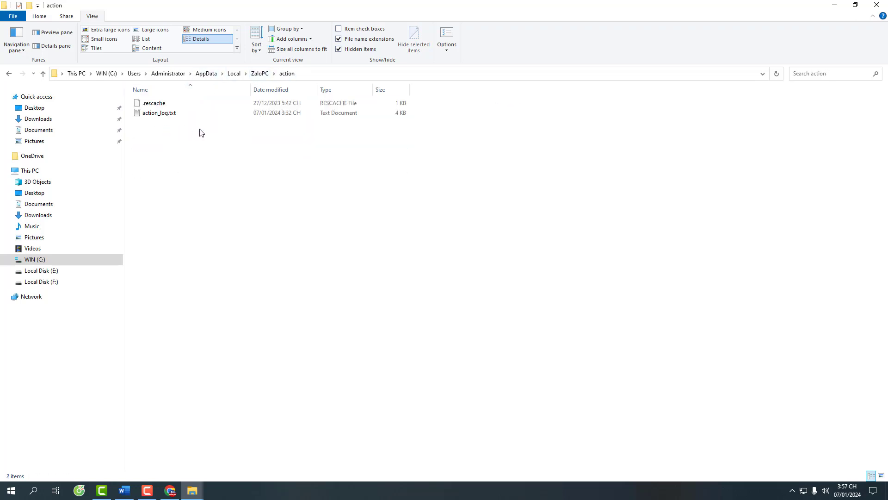
pyautogui.click(257, 74)
# - Check the ZaloPC folder's total size in its properties, close them, and return to Local
pyautogui.rightClick(173, 217)
pyautogui.click(209, 331)
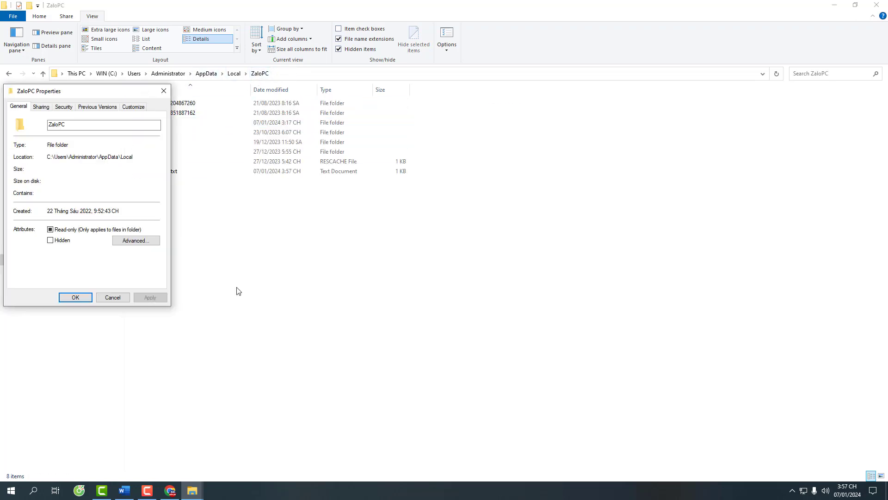
pyautogui.click(163, 91)
pyautogui.click(234, 73)
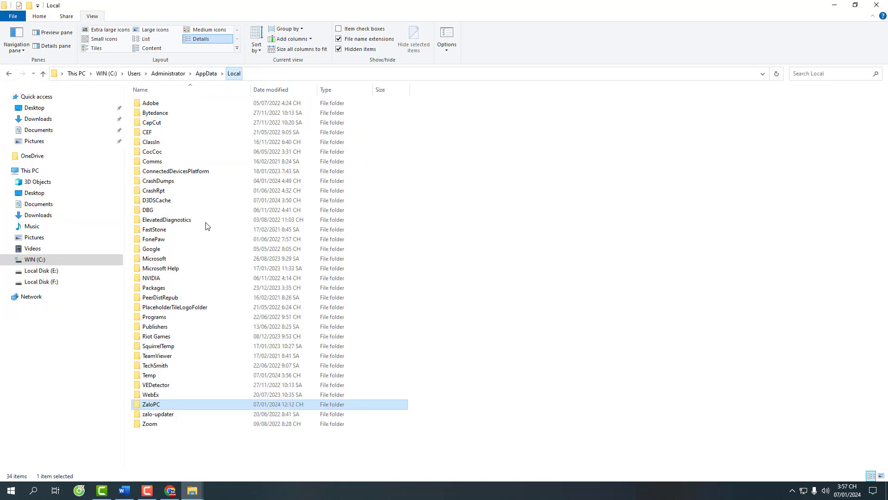
# - Look inside the zalo-updater folder in Local, and check the Riot Games folder's total size in its properties
pyautogui.doubleClick(176, 414)
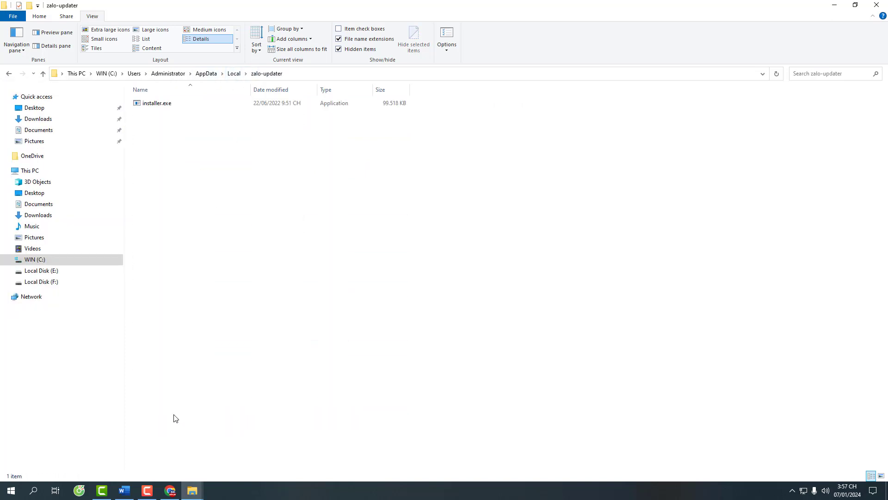
pyautogui.click(234, 74)
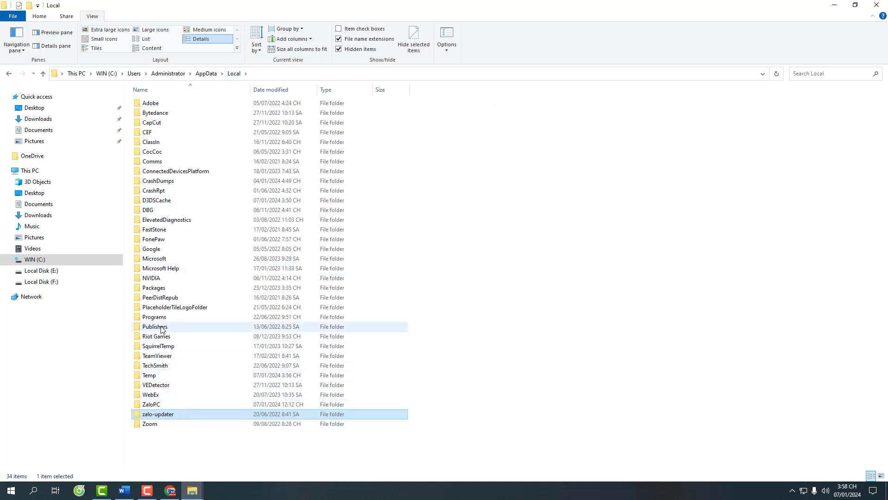
pyautogui.doubleClick(169, 338)
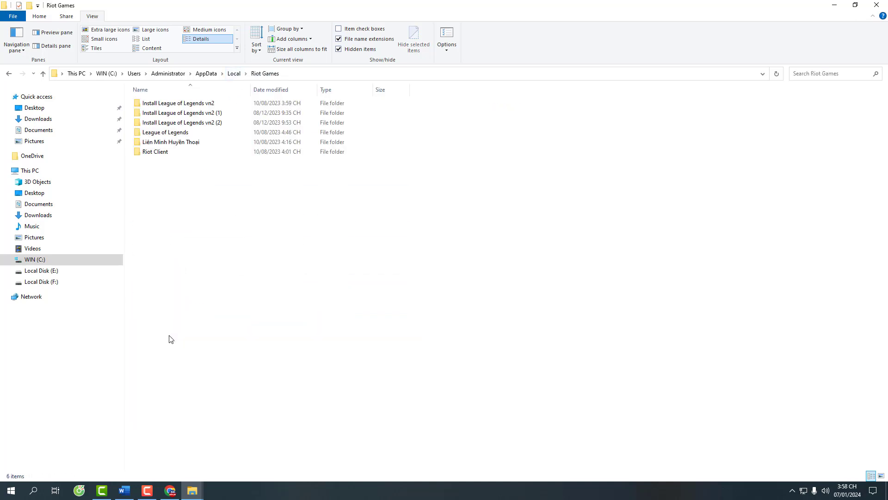
pyautogui.rightClick(200, 211)
pyautogui.click(235, 319)
pyautogui.click(164, 90)
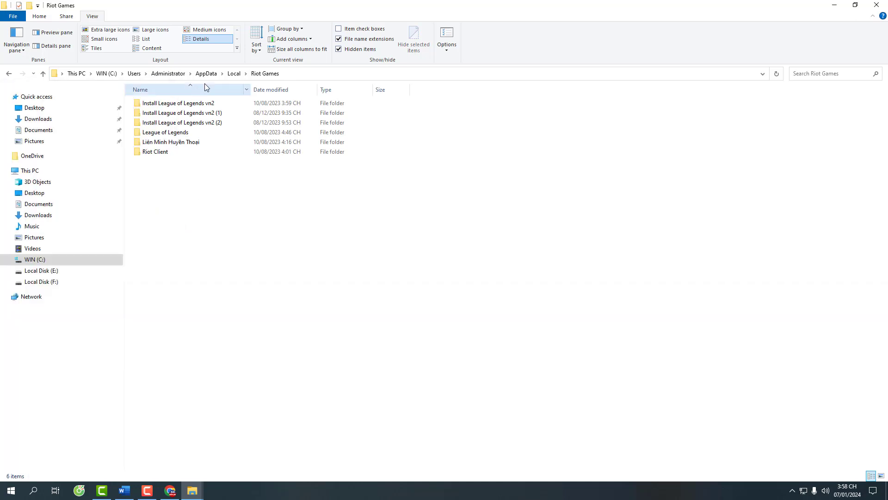
# - Go up to the Administrator folder, check its total size in its properties, and close them
pyautogui.click(206, 73)
pyautogui.click(180, 74)
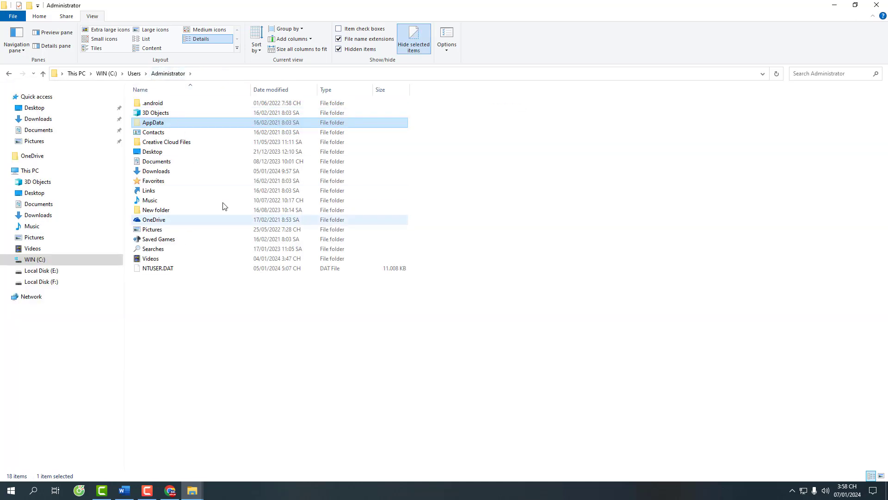
pyautogui.rightClick(494, 190)
pyautogui.click(514, 306)
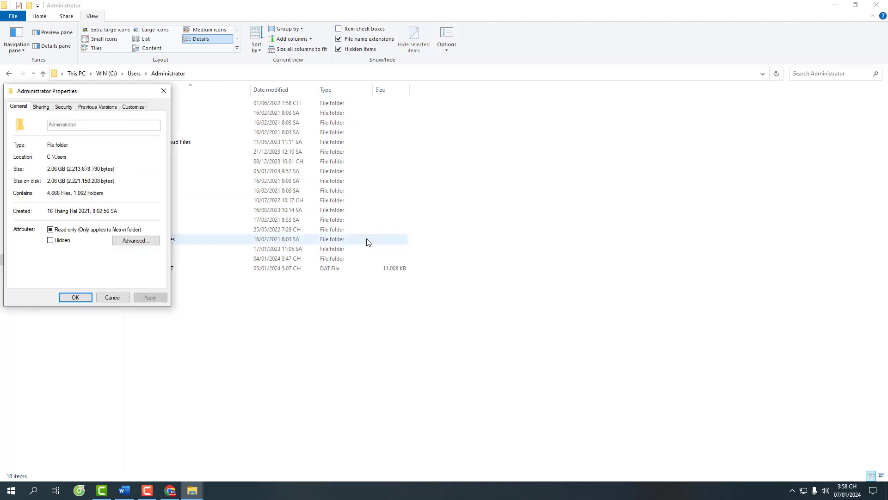
pyautogui.press('Escape')
# - Open the Roaming folder inside AppData, check its total size in its properties, and close them
pyautogui.hotkey('alt', 'Left')
pyautogui.doubleClick(163, 123)
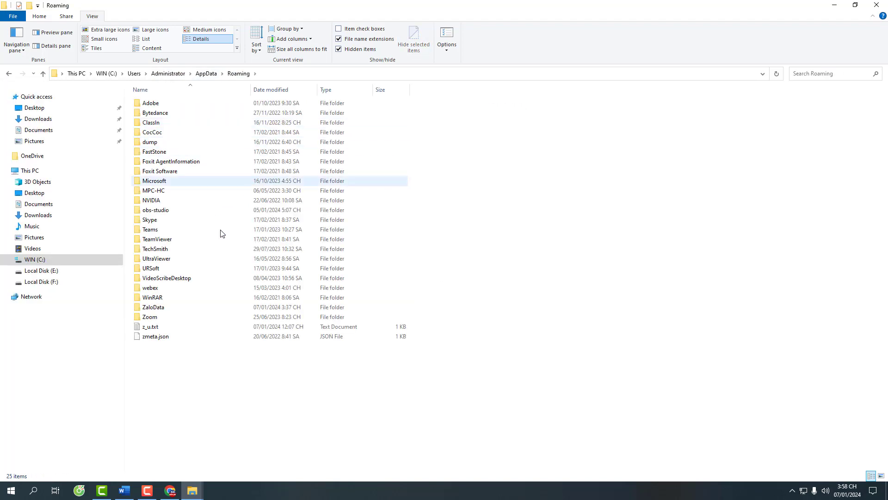
pyautogui.rightClick(420, 182)
pyautogui.click(449, 295)
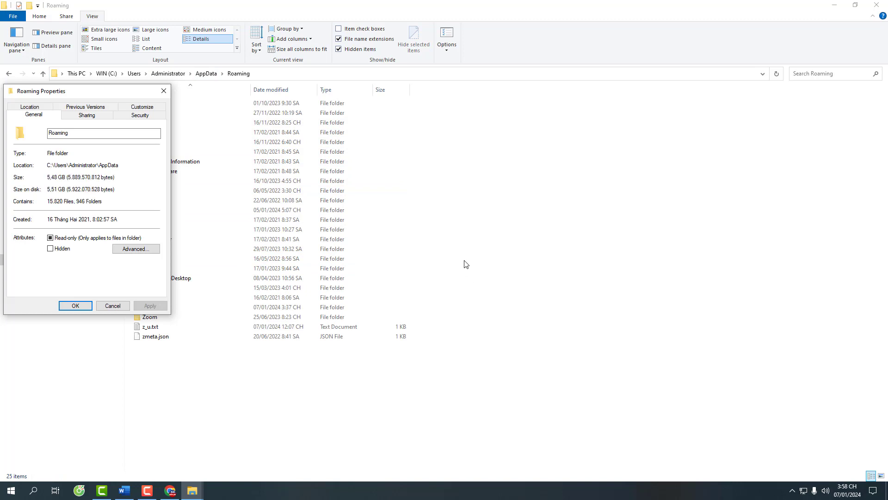
pyautogui.click(164, 91)
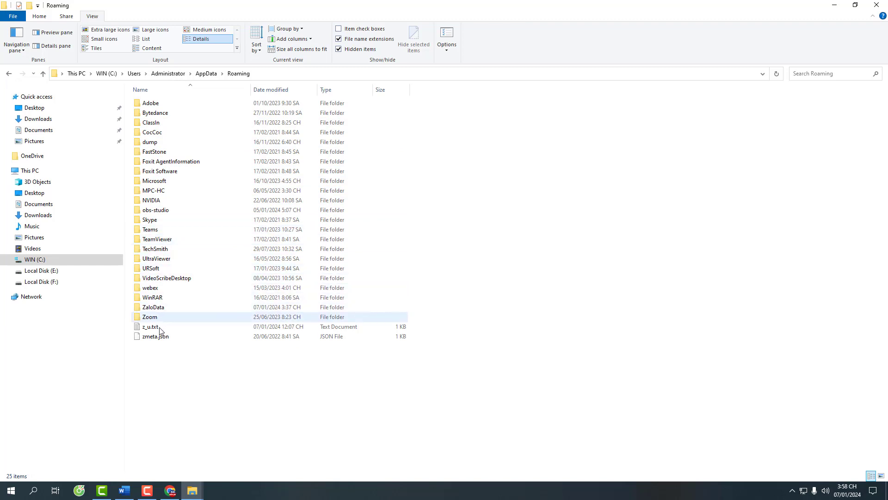
# - Open the Cache_Data folder inside Roaming\ZaloData\Cache and look through its files
pyautogui.doubleClick(166, 309)
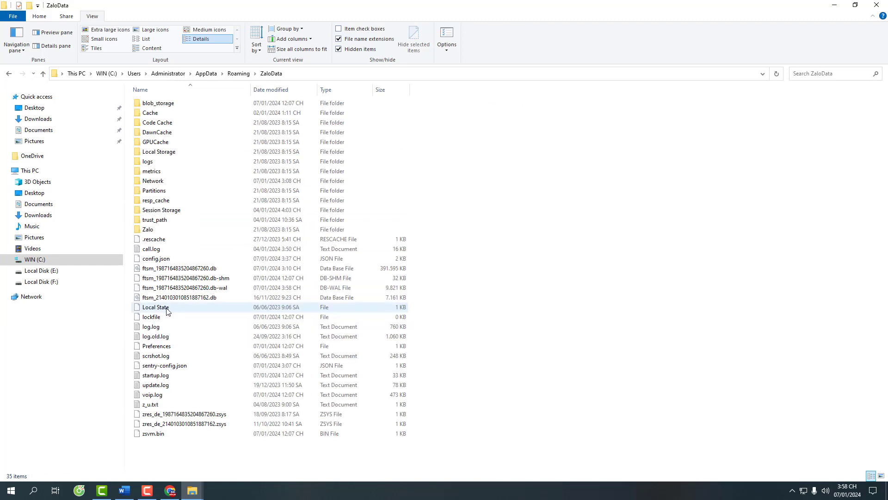
pyautogui.doubleClick(157, 113)
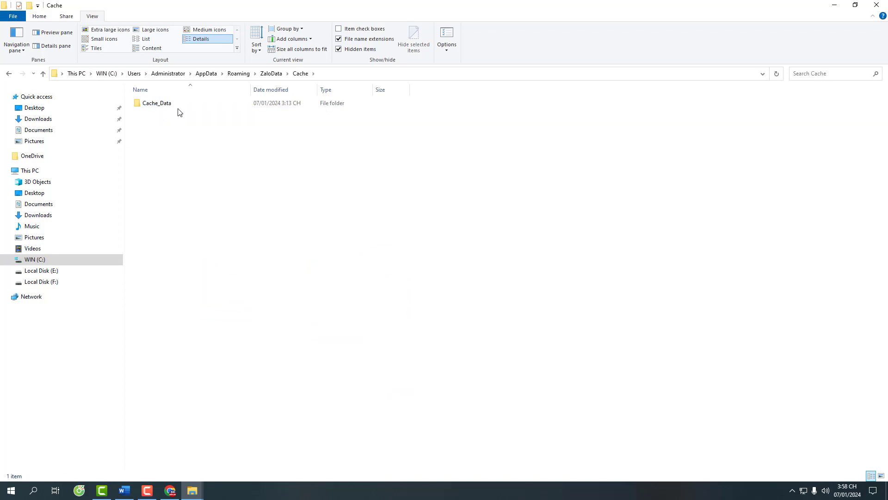
pyautogui.doubleClick(178, 106)
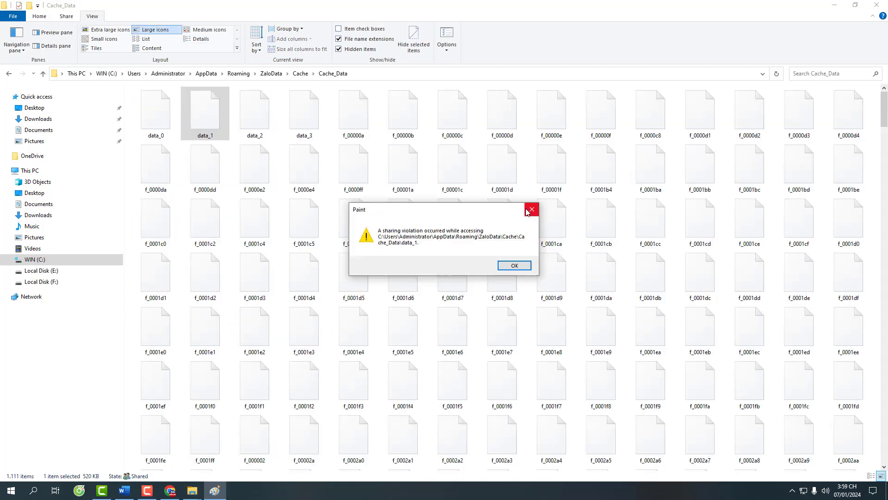
pyautogui.click(529, 211)
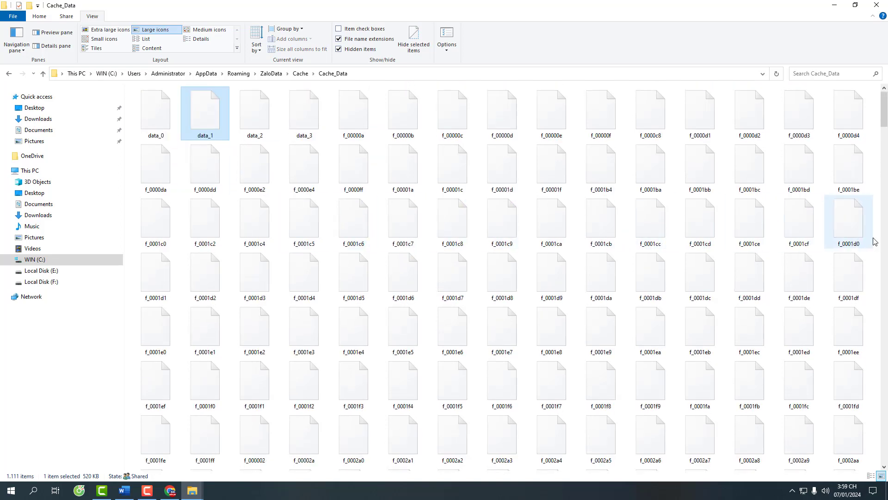
pyautogui.scroll(-3, 846, 246)
pyautogui.scroll(3, 846, 247)
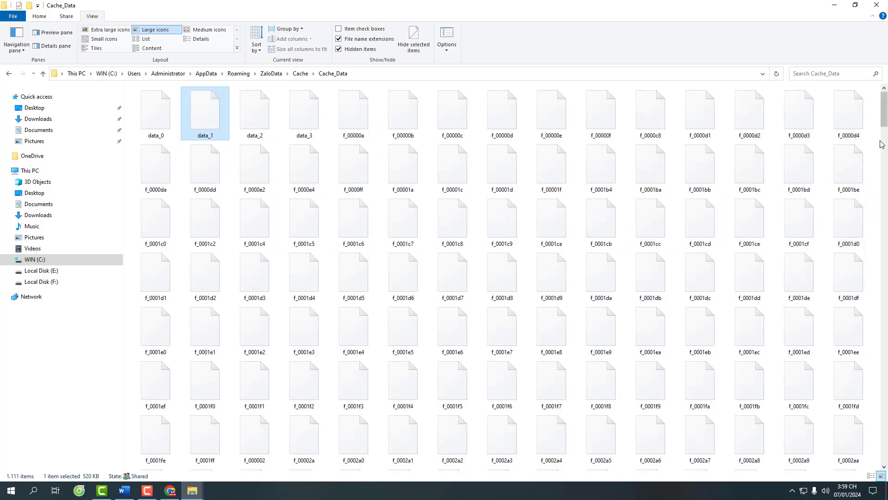
# - Permanently delete all files in the Cache_Data folder, skipping every file that is in use by Zalo
pyautogui.hotkey('ctrl', 'a')
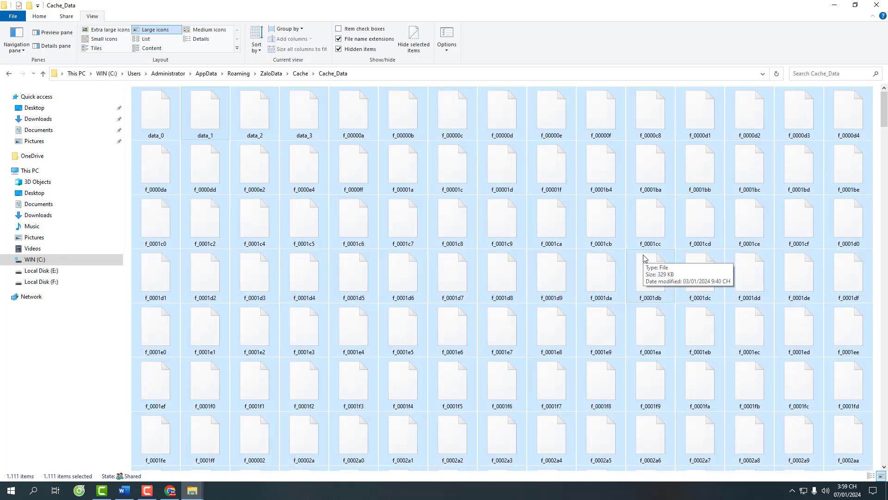
pyautogui.hotkey('shift', 'Delete')
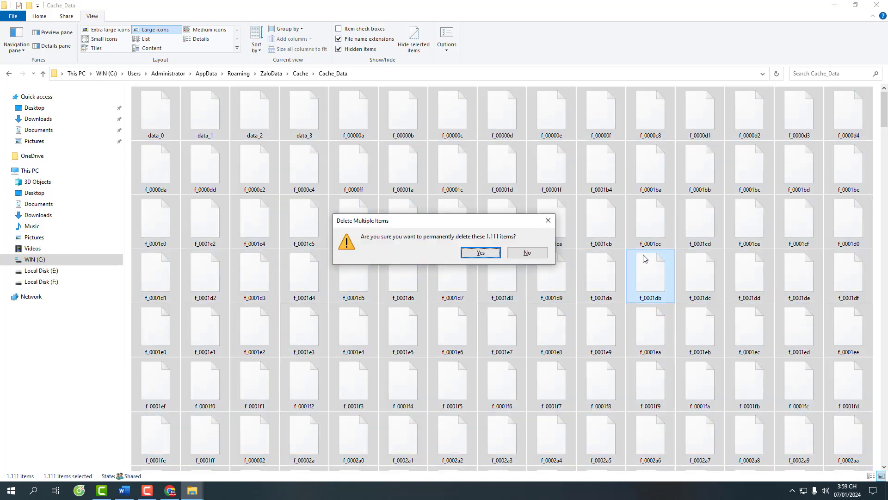
pyautogui.click(481, 253)
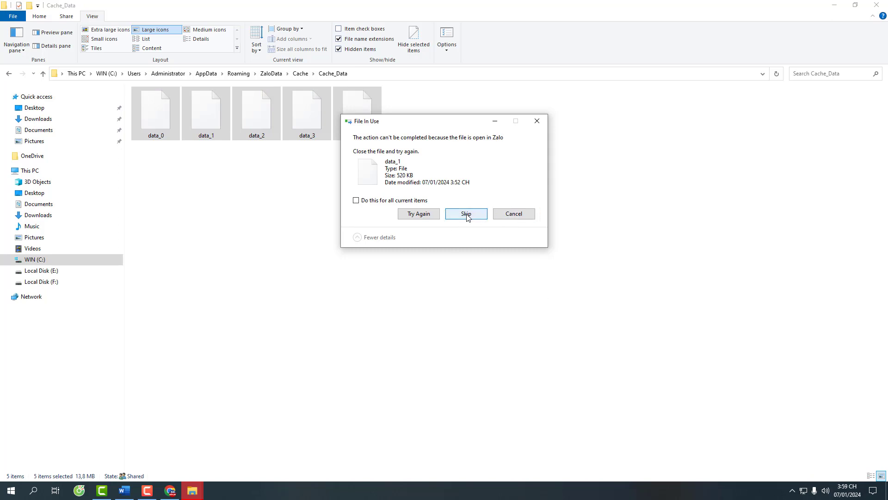
pyautogui.click(466, 214)
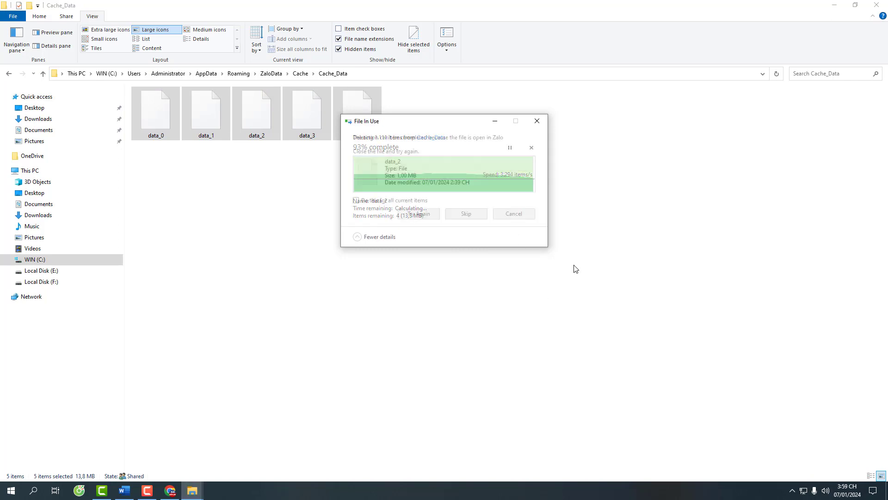
pyautogui.click(359, 201)
pyautogui.click(466, 213)
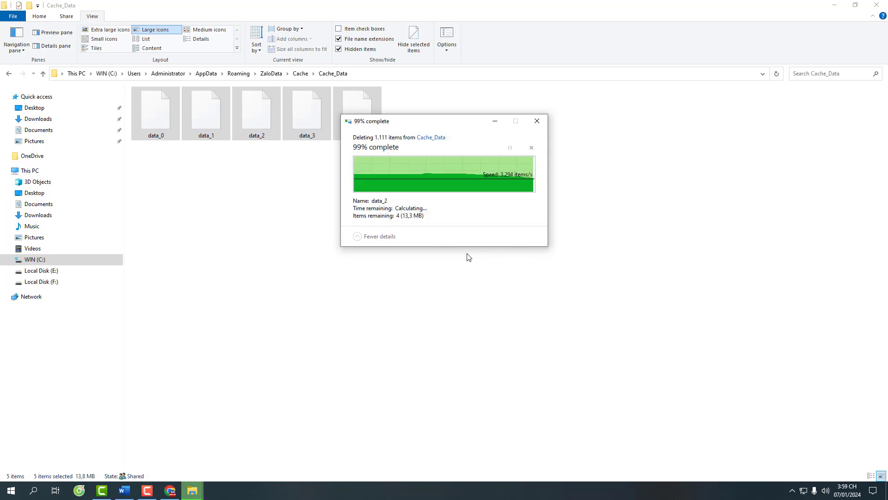
pyautogui.click(403, 174)
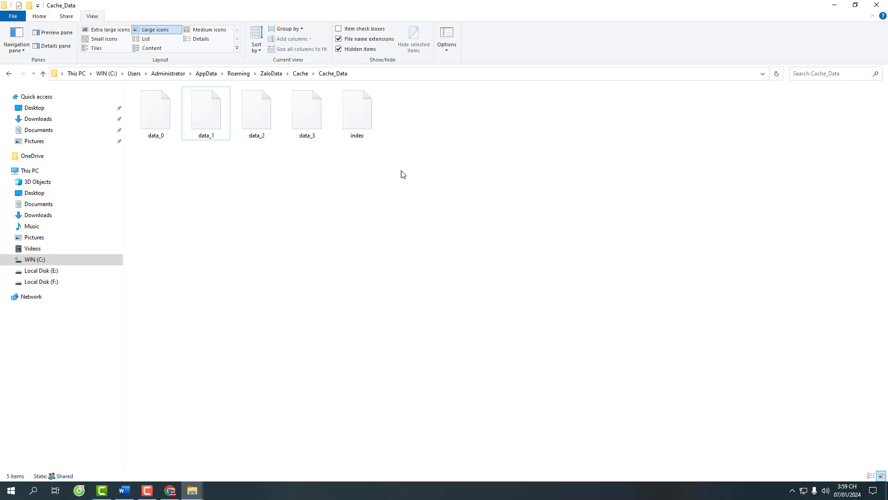
# - Return through Cache and ZaloData to the Administrator user folder, and collapse and re-expand the ribbon
pyautogui.click(301, 73)
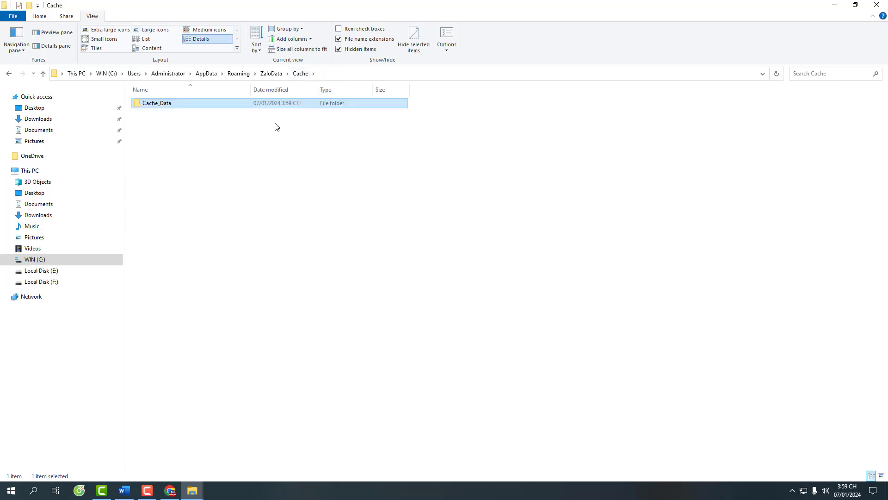
pyautogui.click(271, 74)
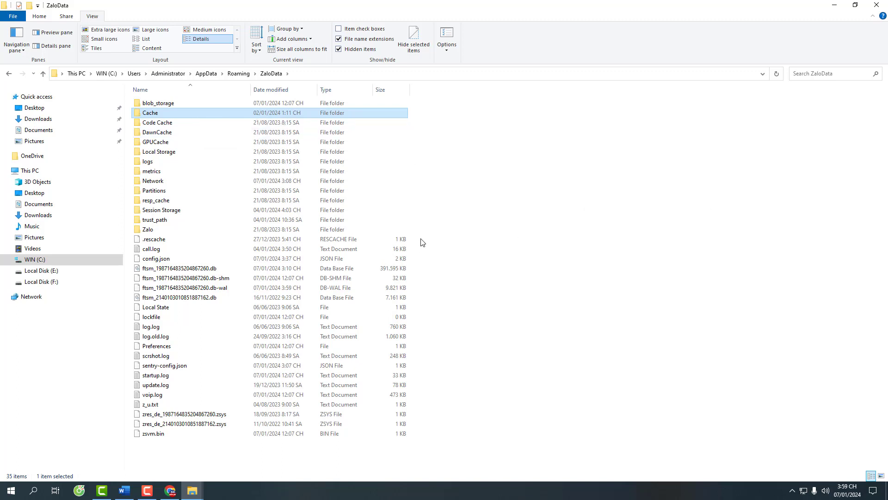
pyautogui.click(168, 74)
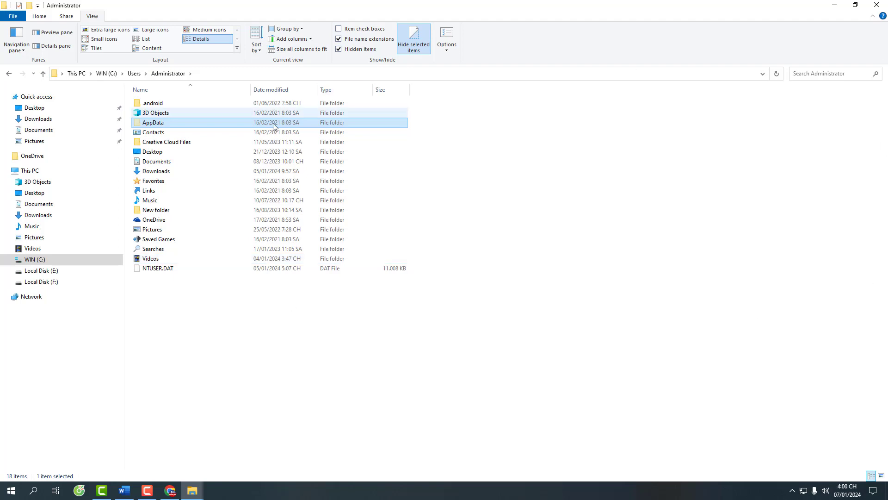
pyautogui.click(872, 19)
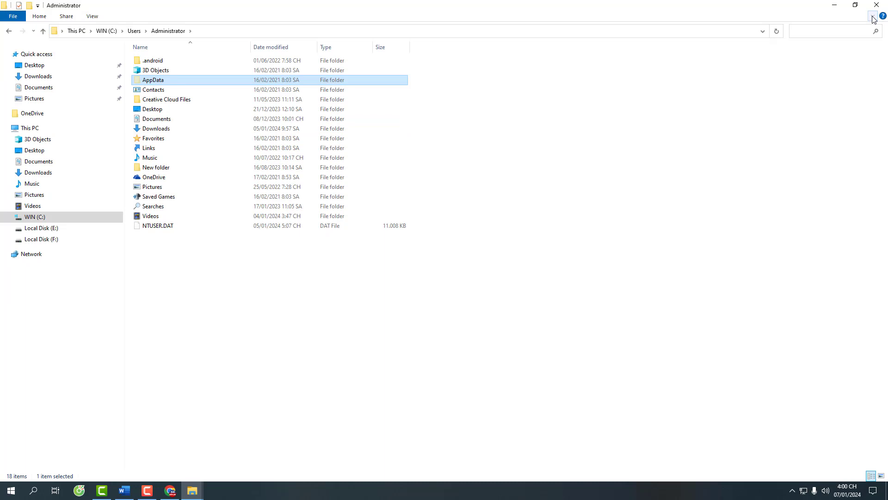
pyautogui.click(873, 18)
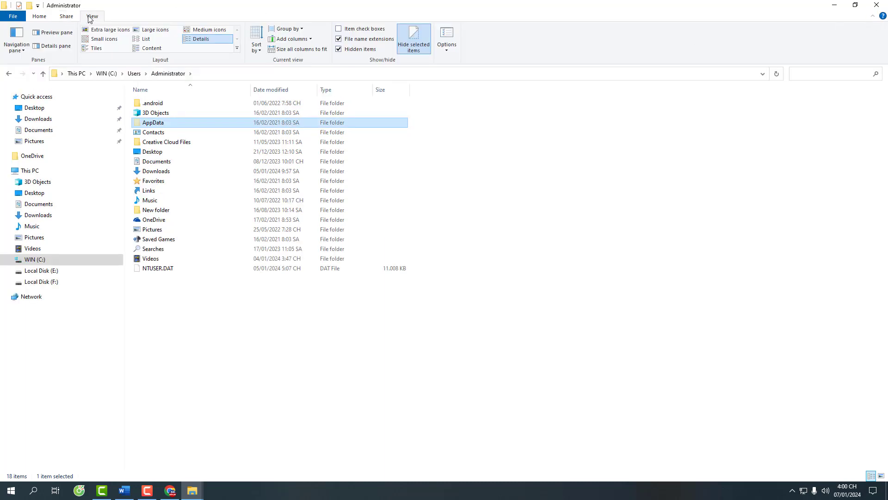